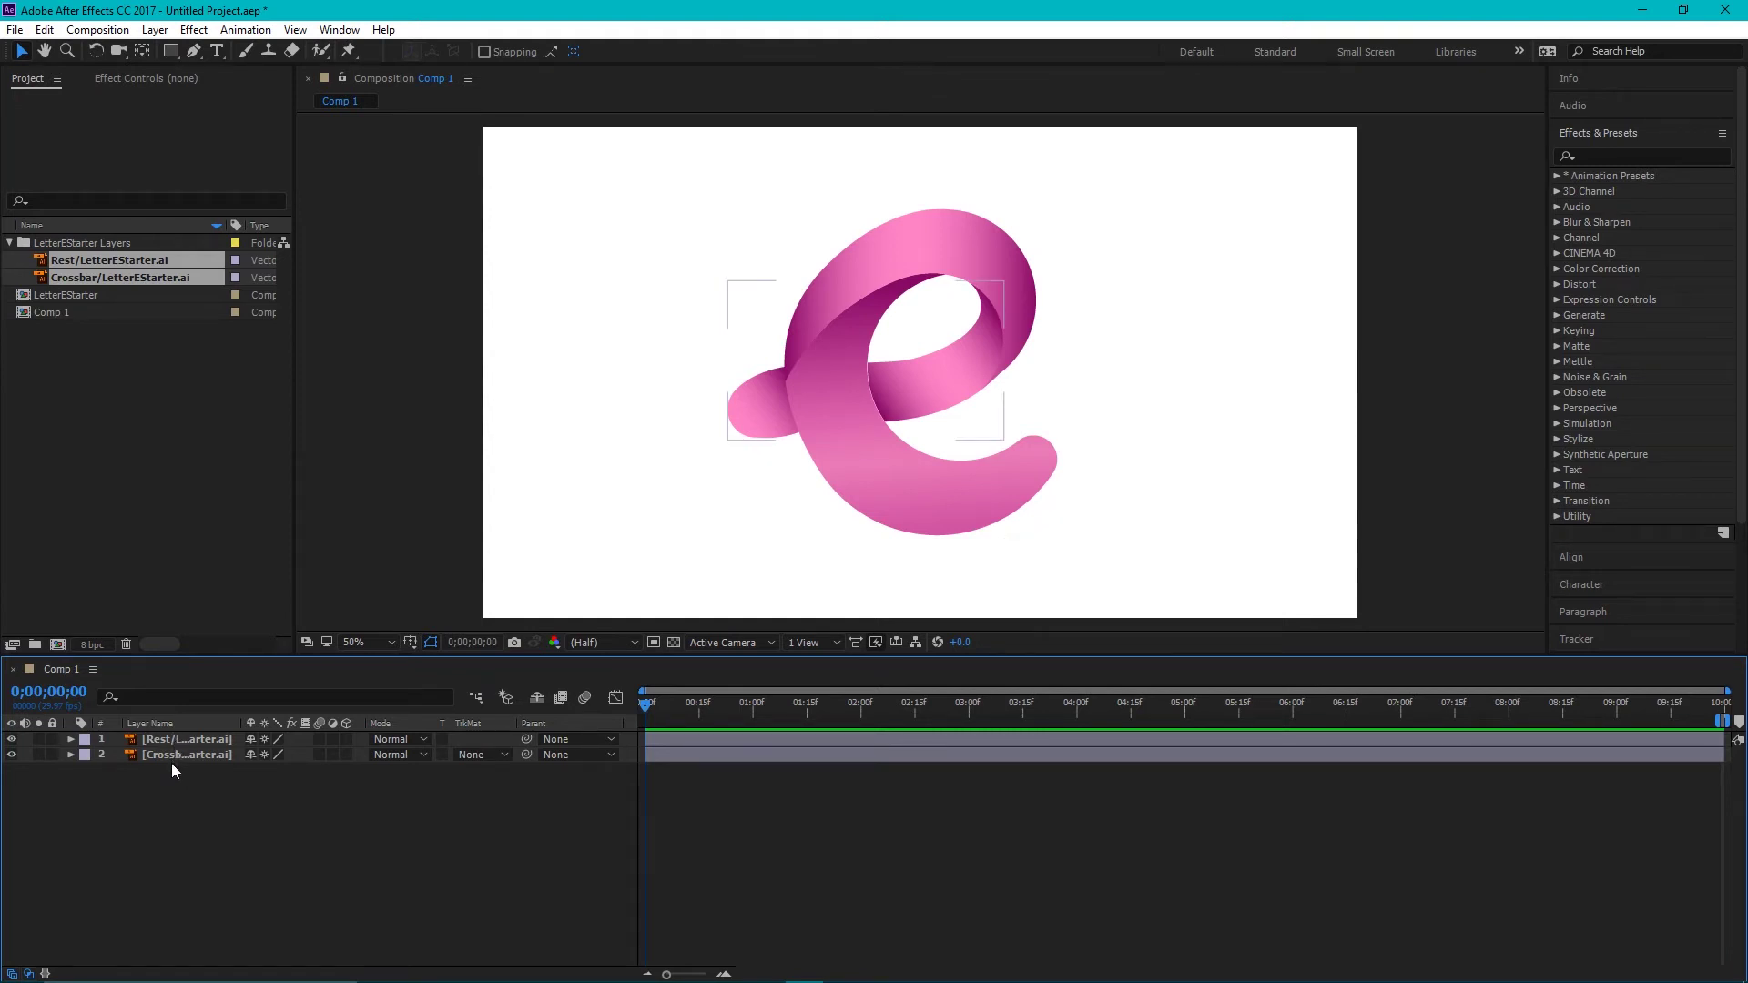
click(167, 759)
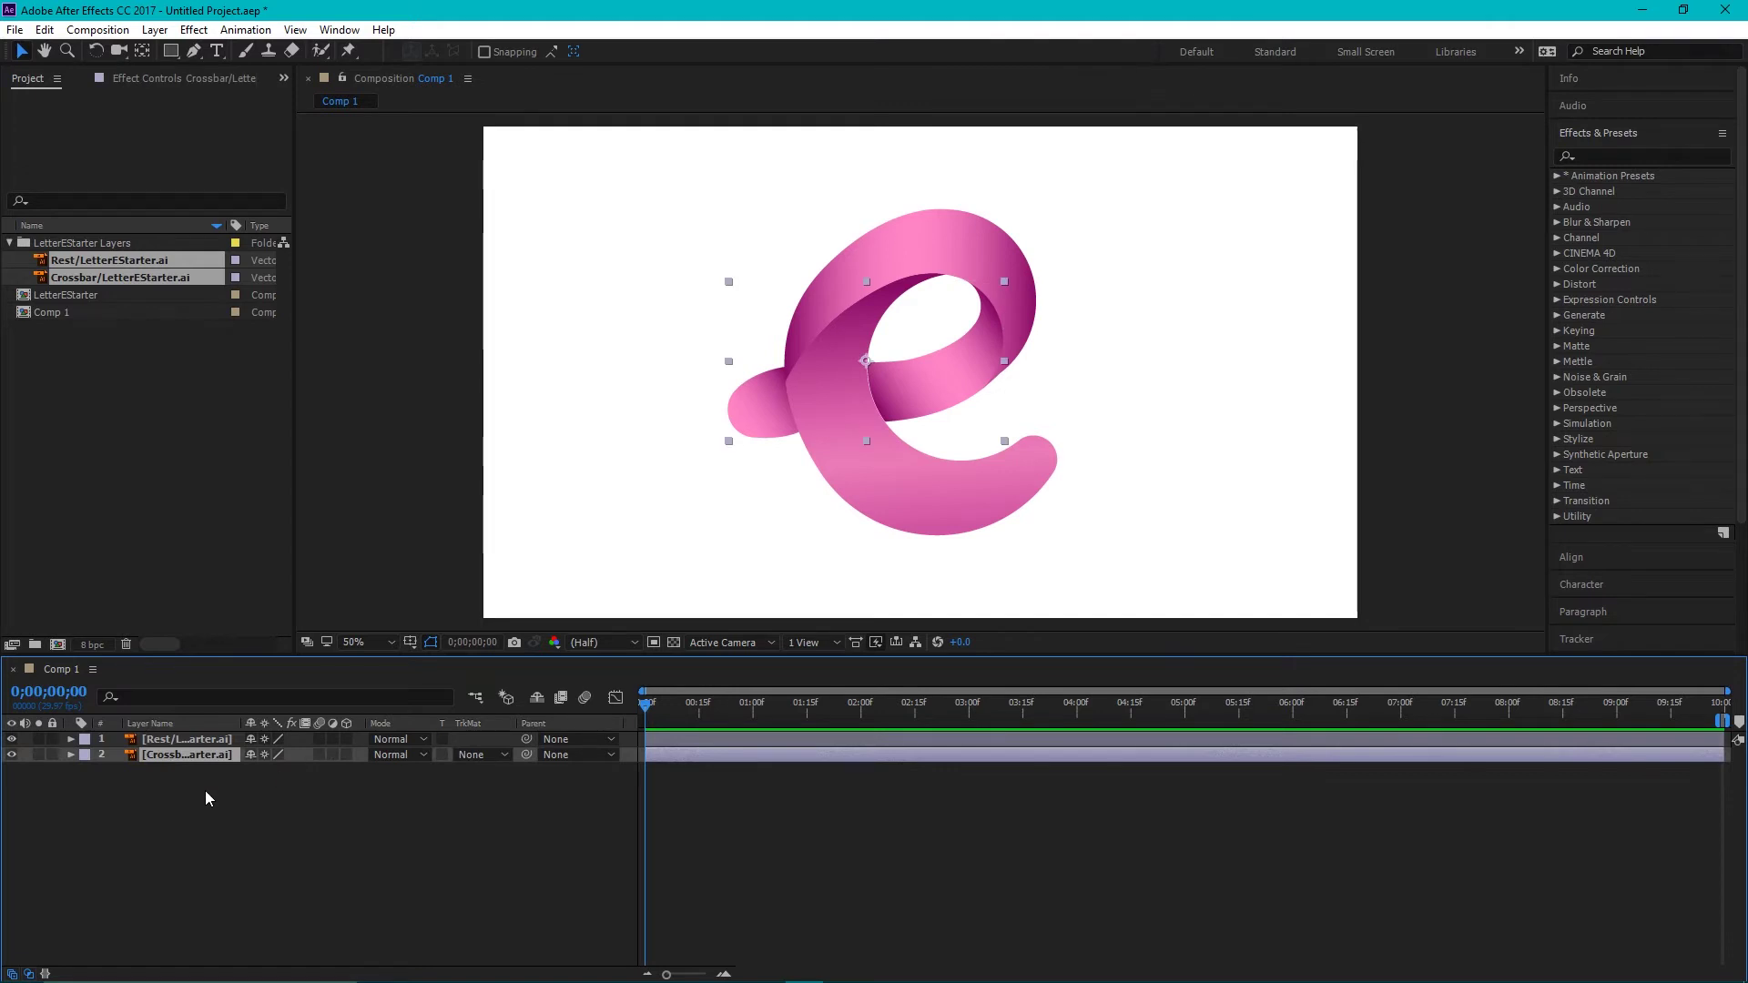
click(165, 740)
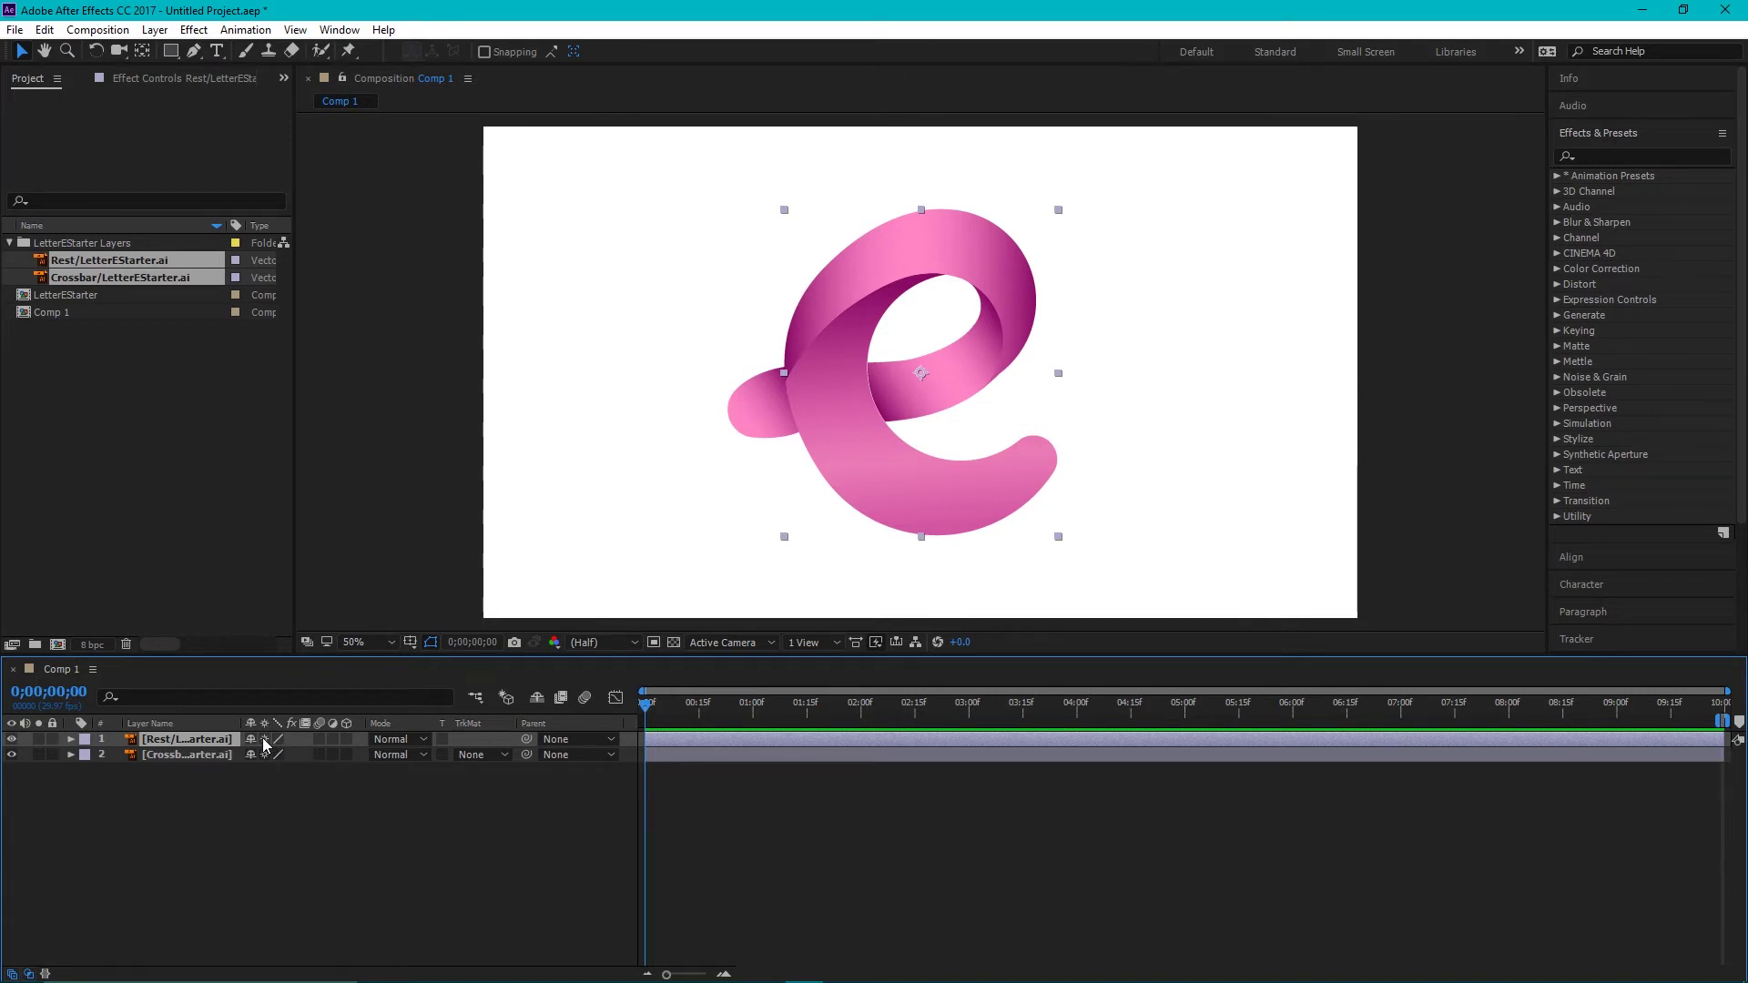
key(super+plus)
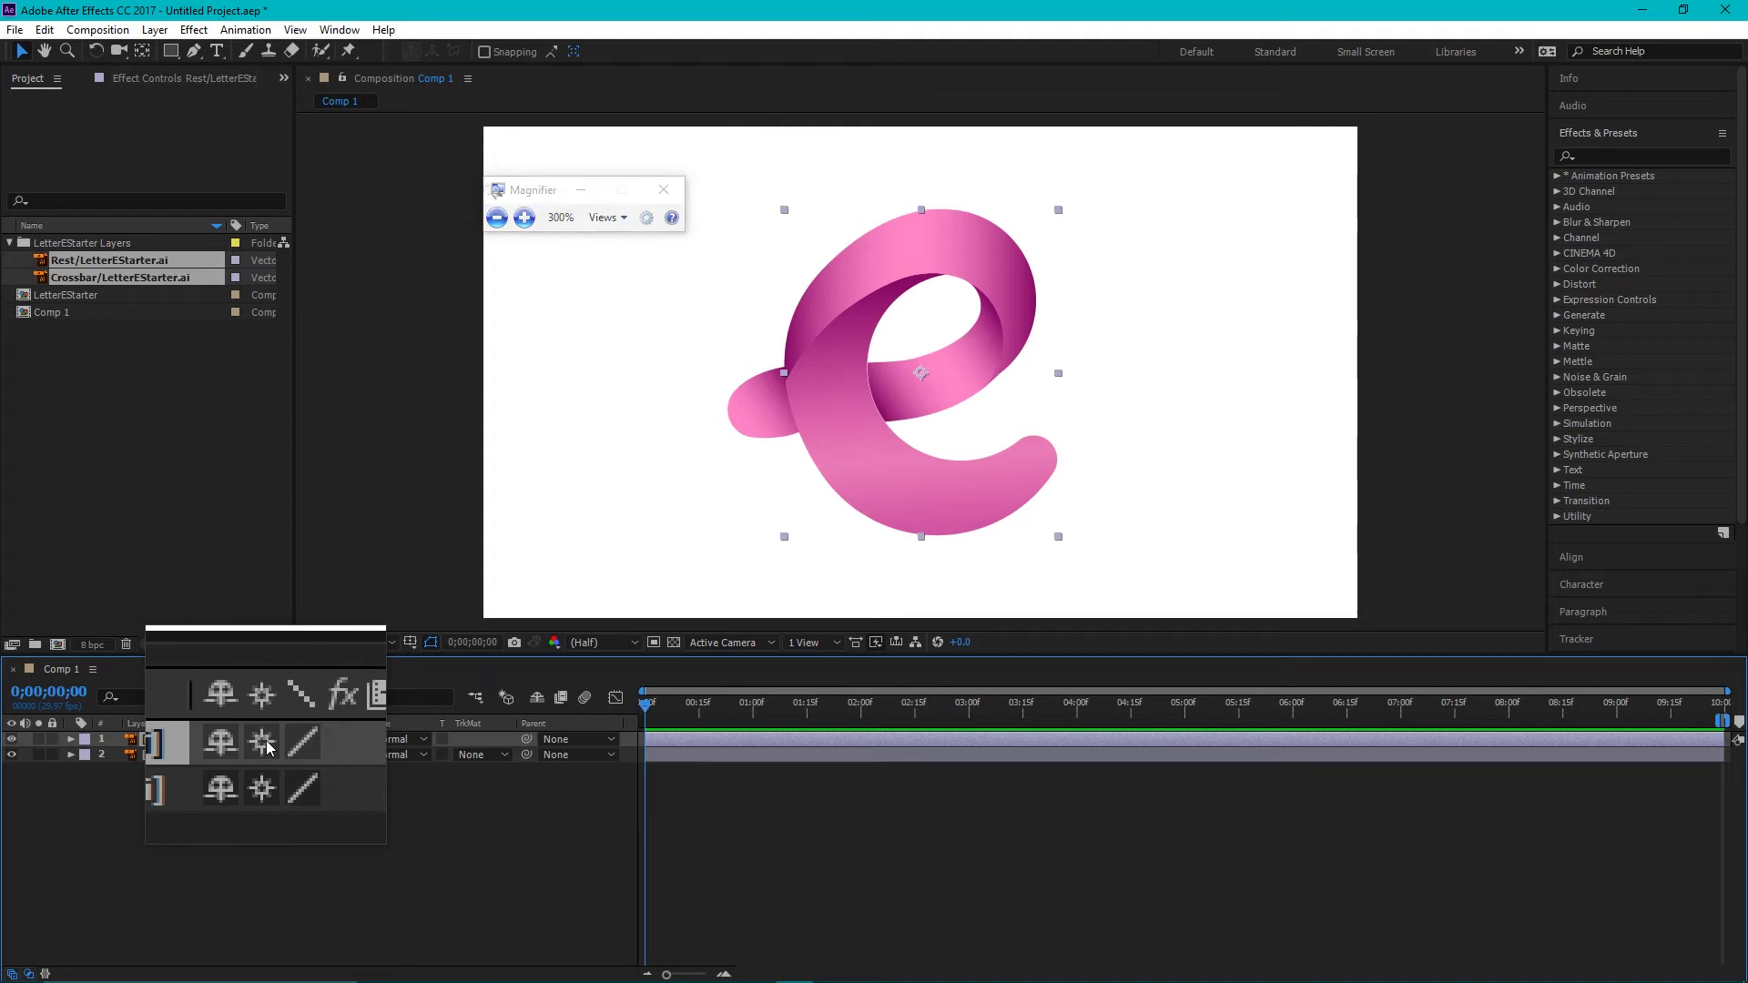
key(super+Escape)
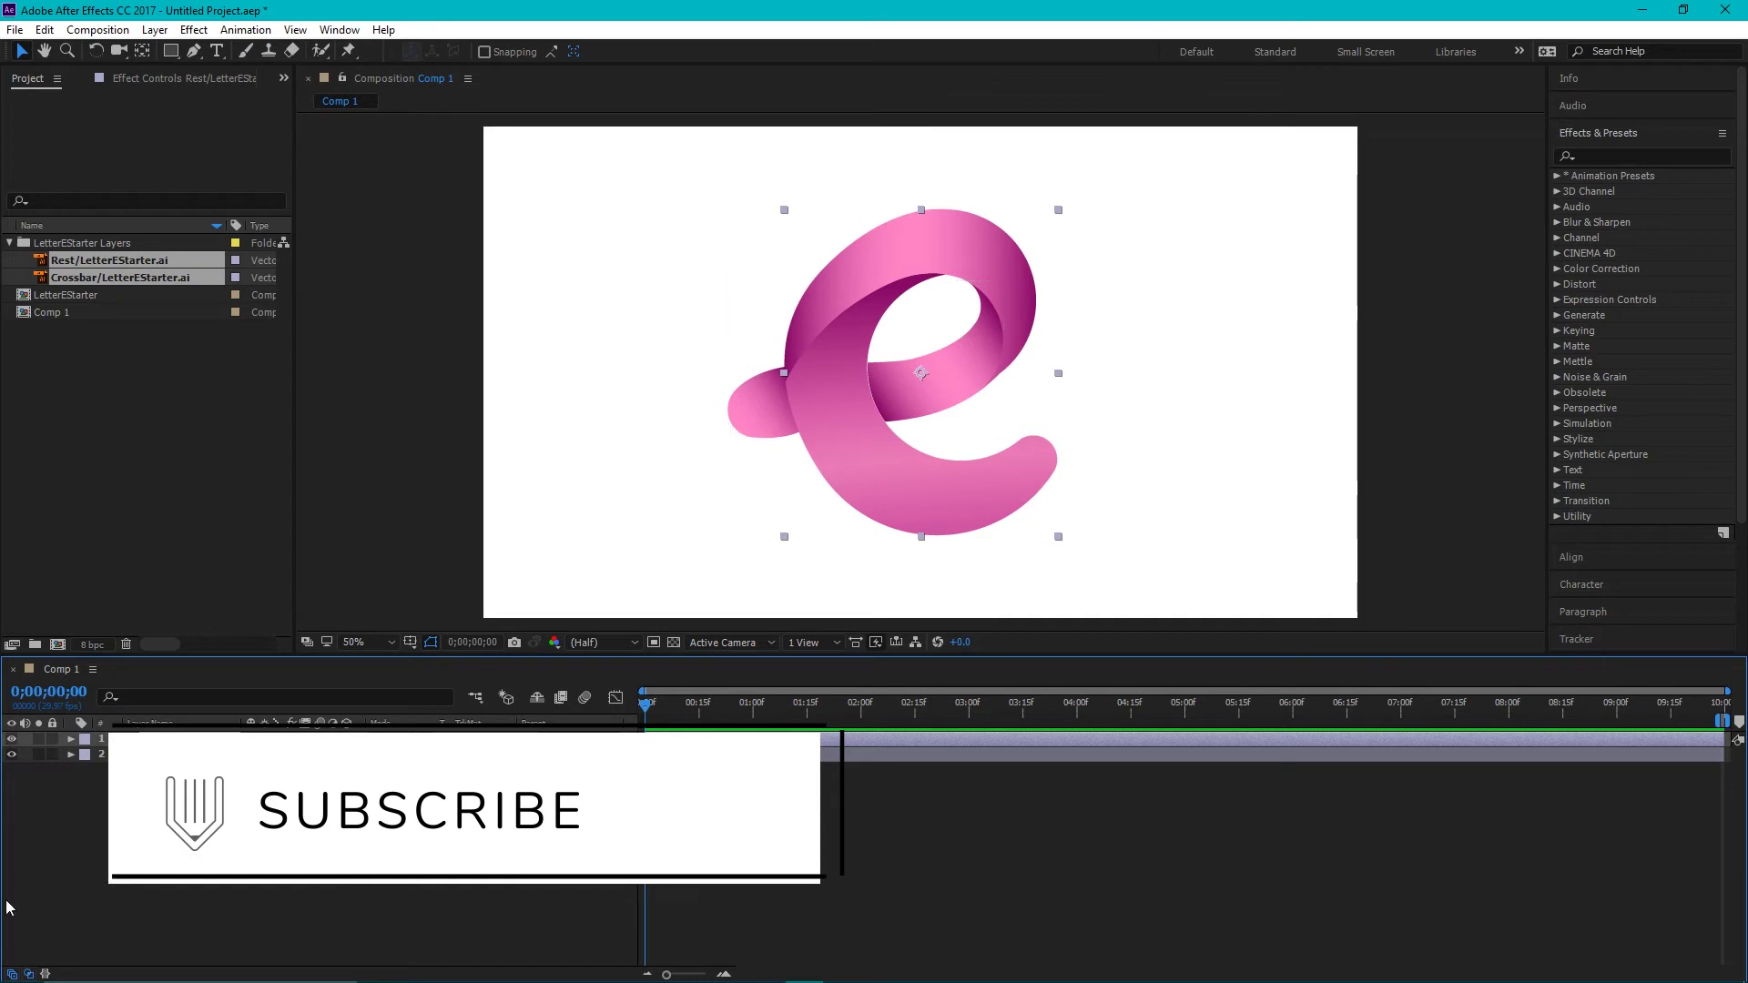
Add a new shape layer above the artwork and set the Rest layer's matte to No Track Matte
right_click(206, 806)
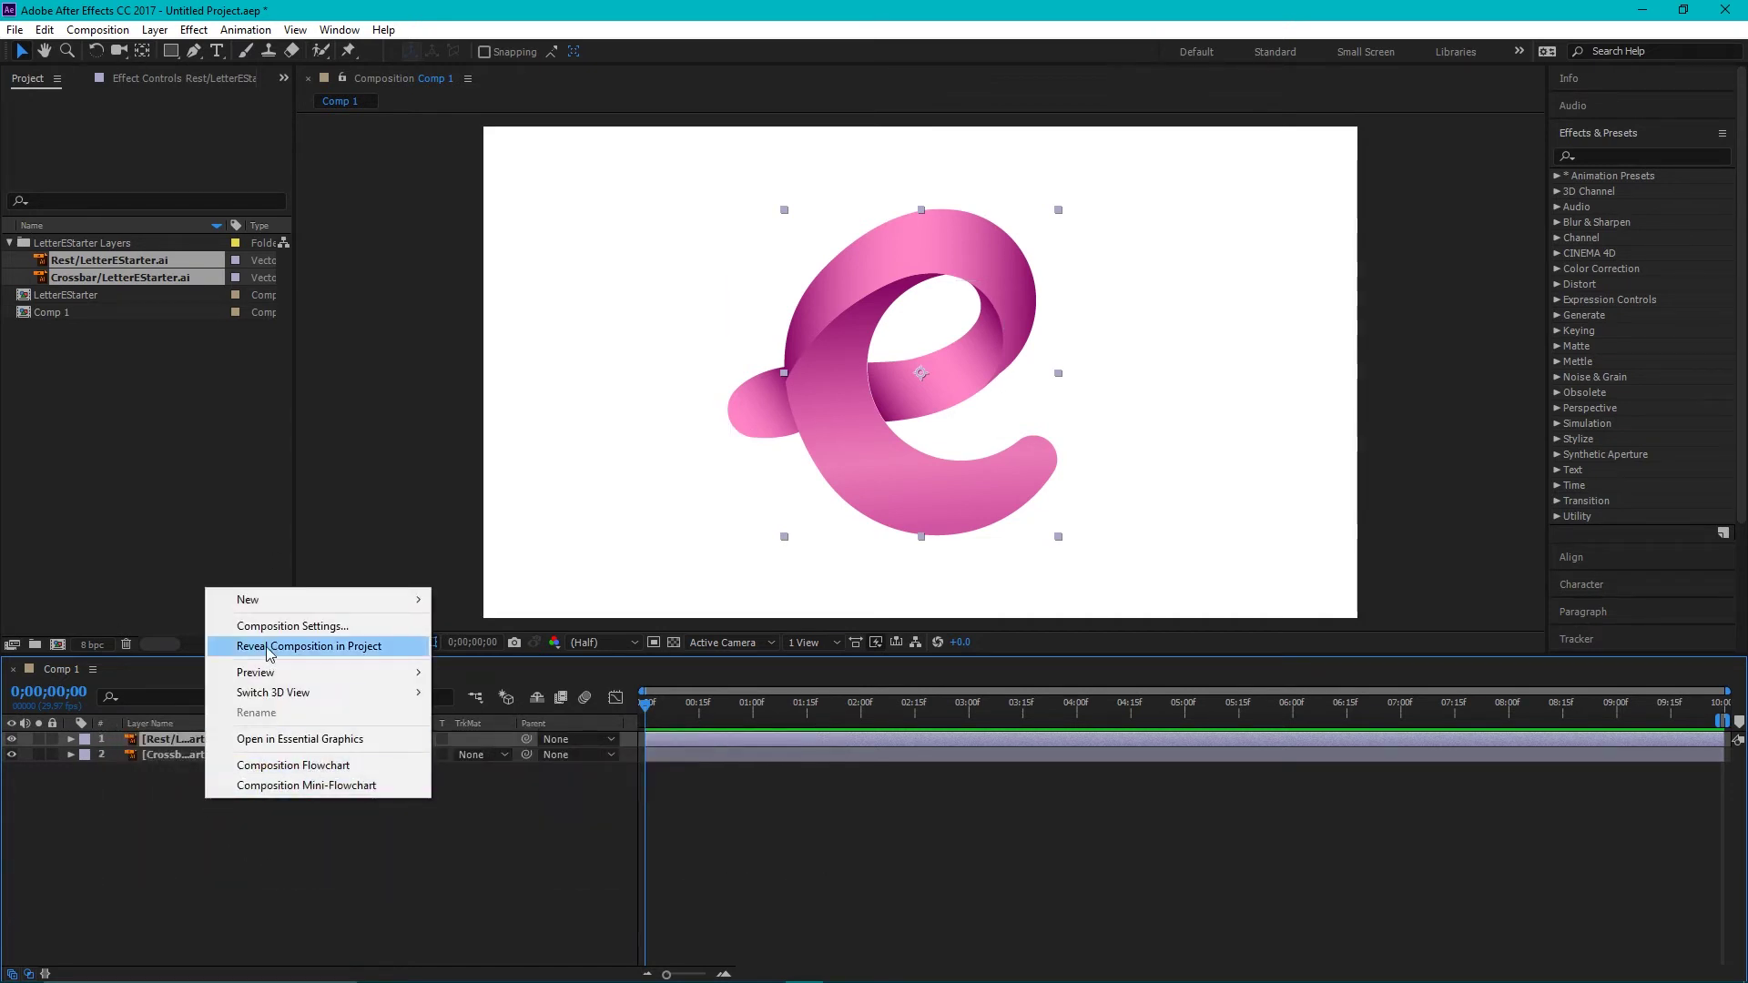
mouse_move(273, 609)
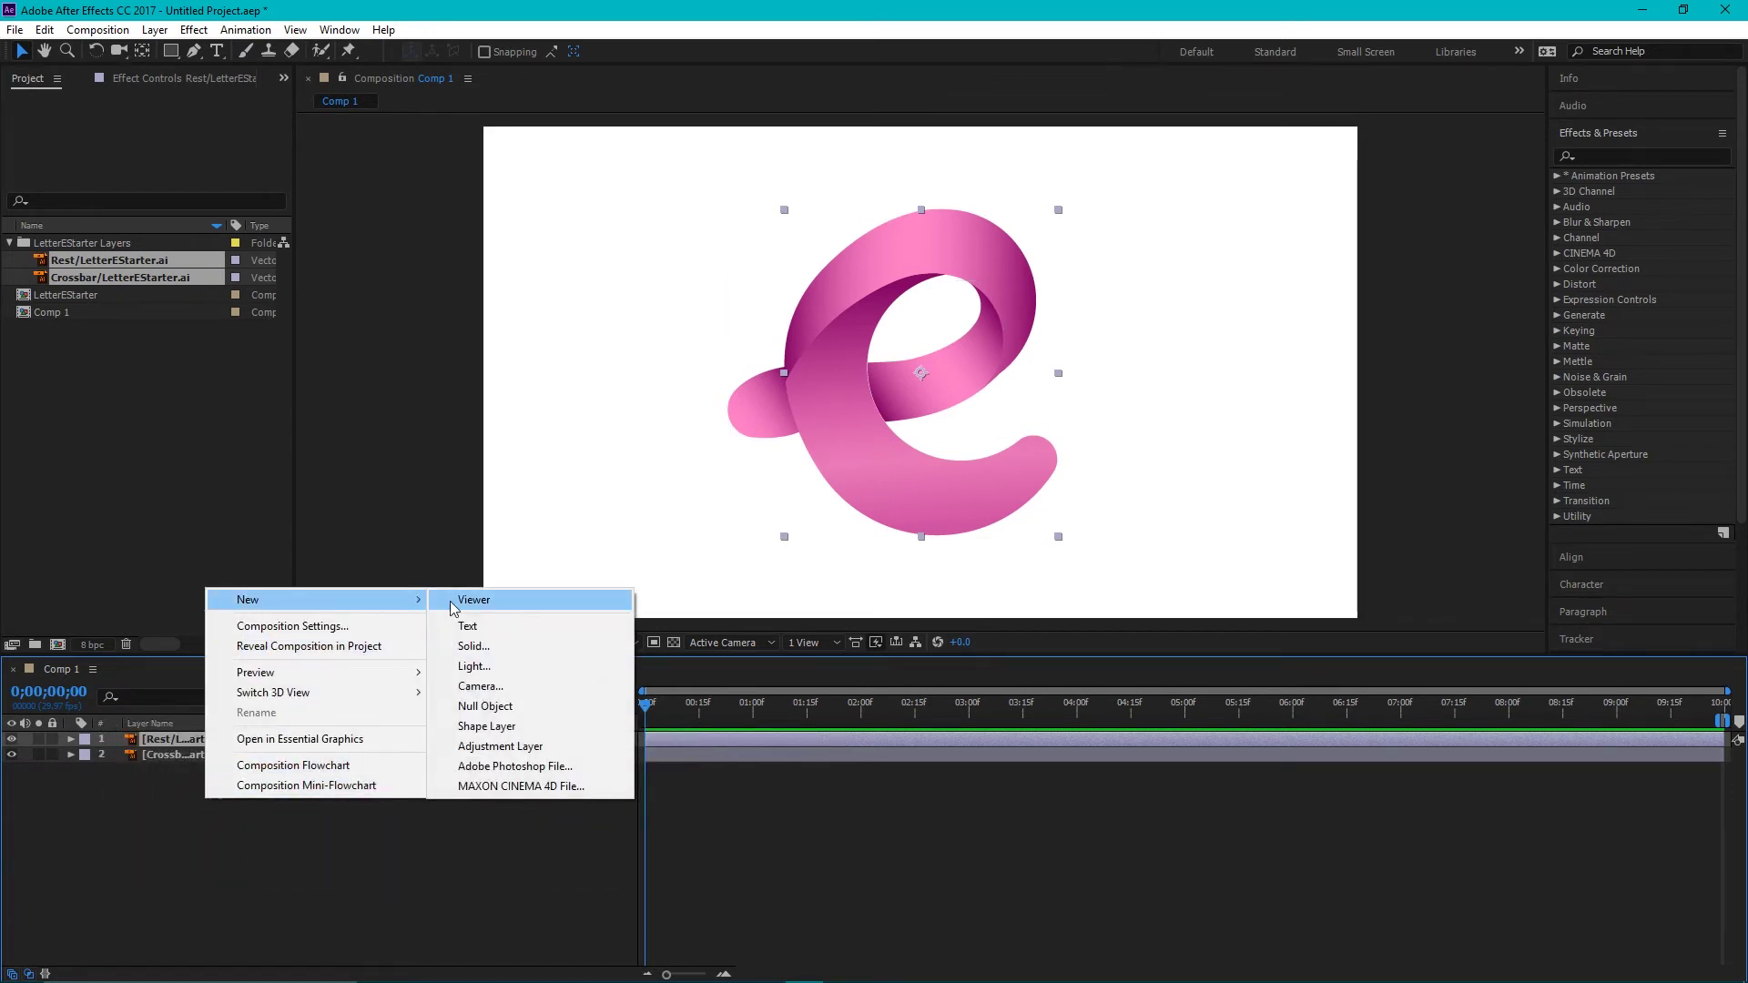
click(498, 728)
click(205, 741)
click(490, 755)
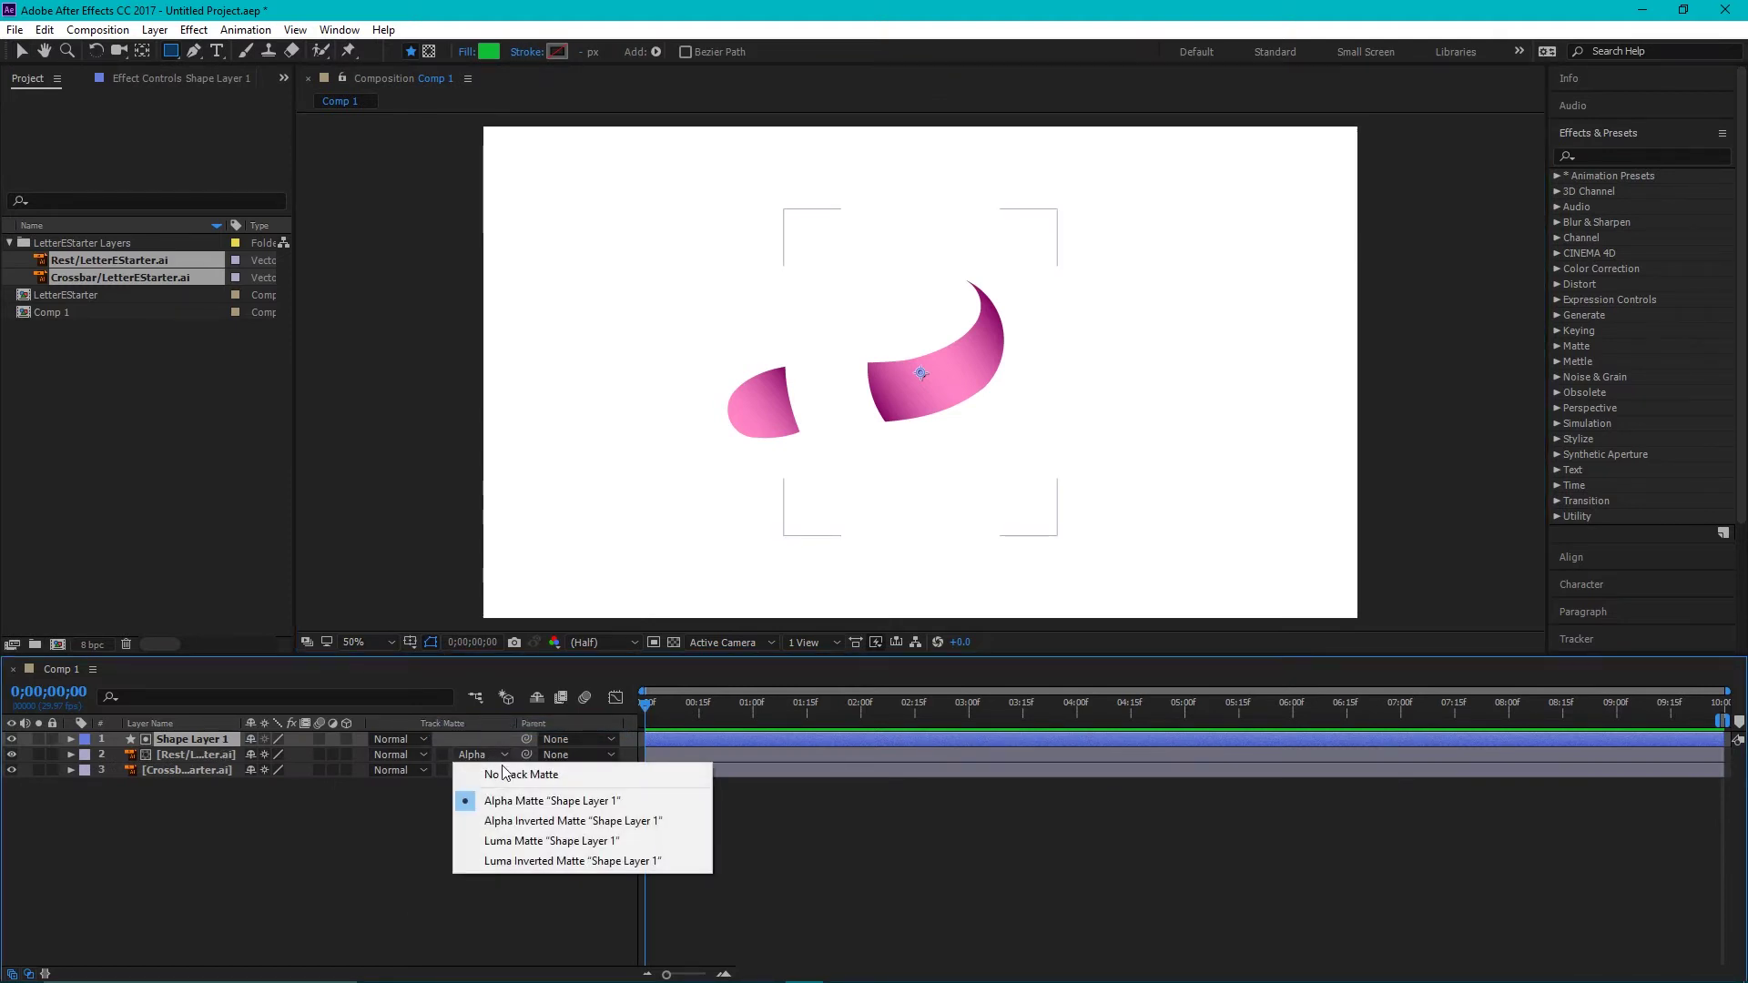
click(506, 770)
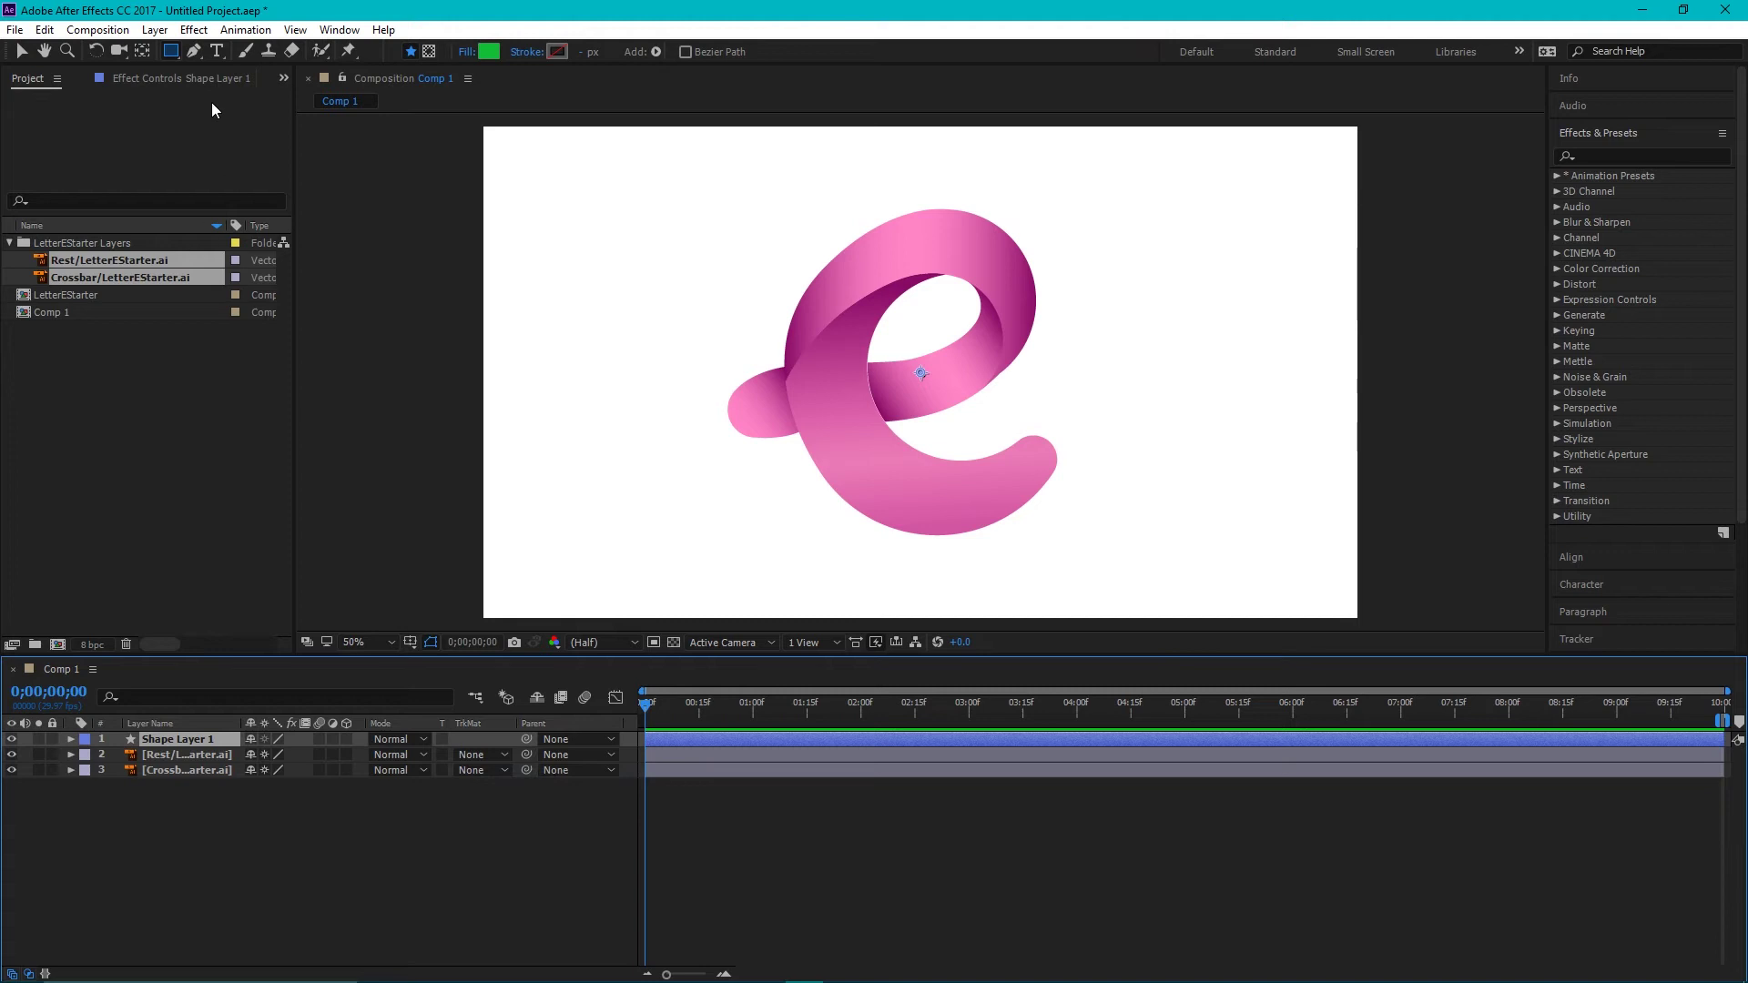
Draw a small closed freeform shape with the Pen tool on the shape layer, just outside the lower tip of the e
click(195, 53)
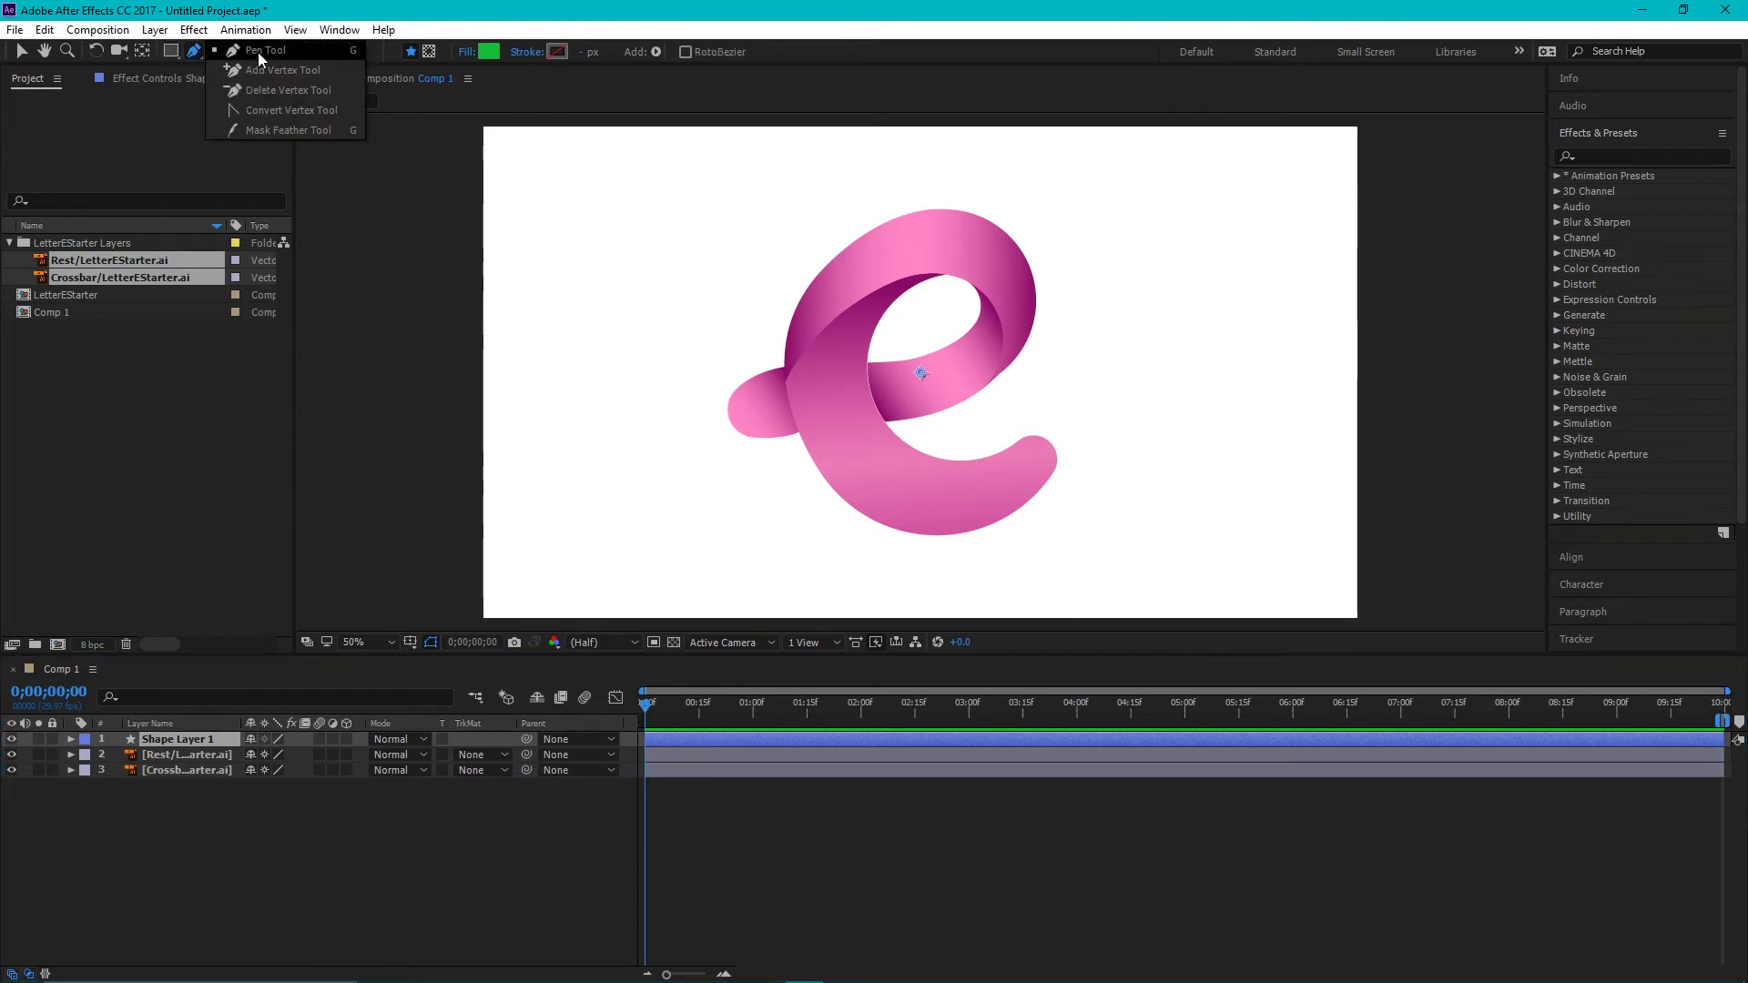
click(259, 52)
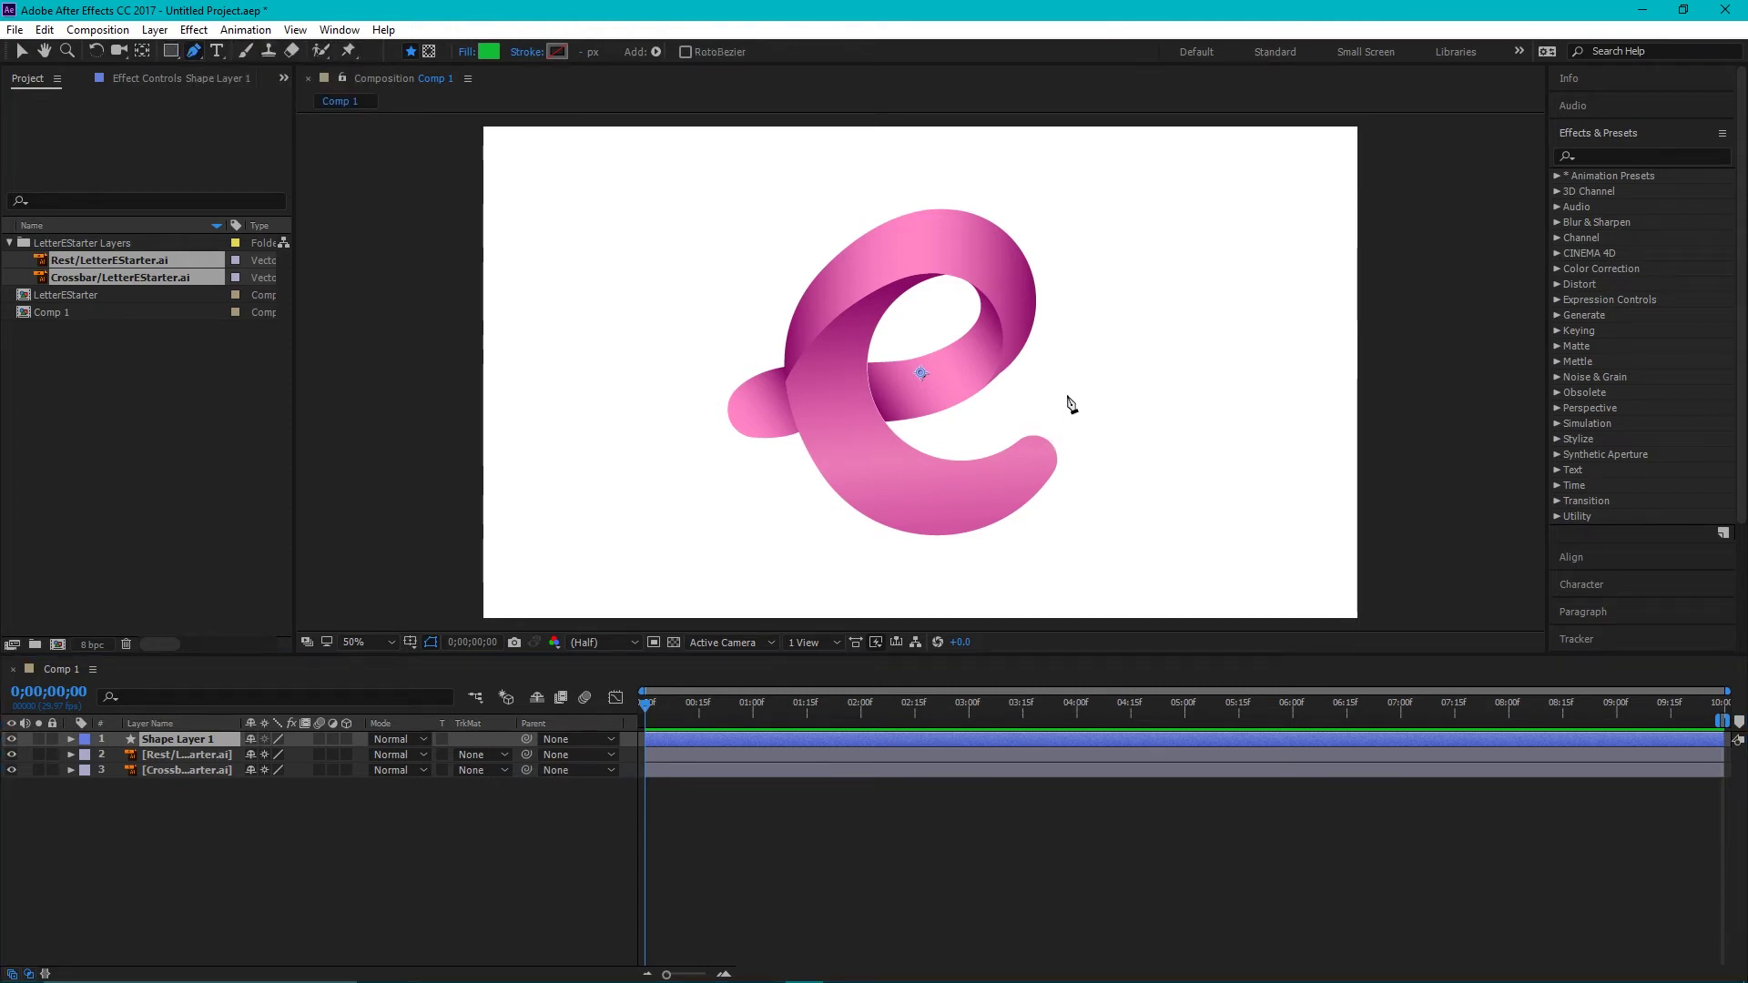
mouse_move(1068, 379)
mouse_down()
mouse_move(1122, 441)
mouse_move(1194, 437)
mouse_move(1165, 377)
mouse_move(1117, 348)
mouse_move(1070, 364)
mouse_up()
click(1092, 447)
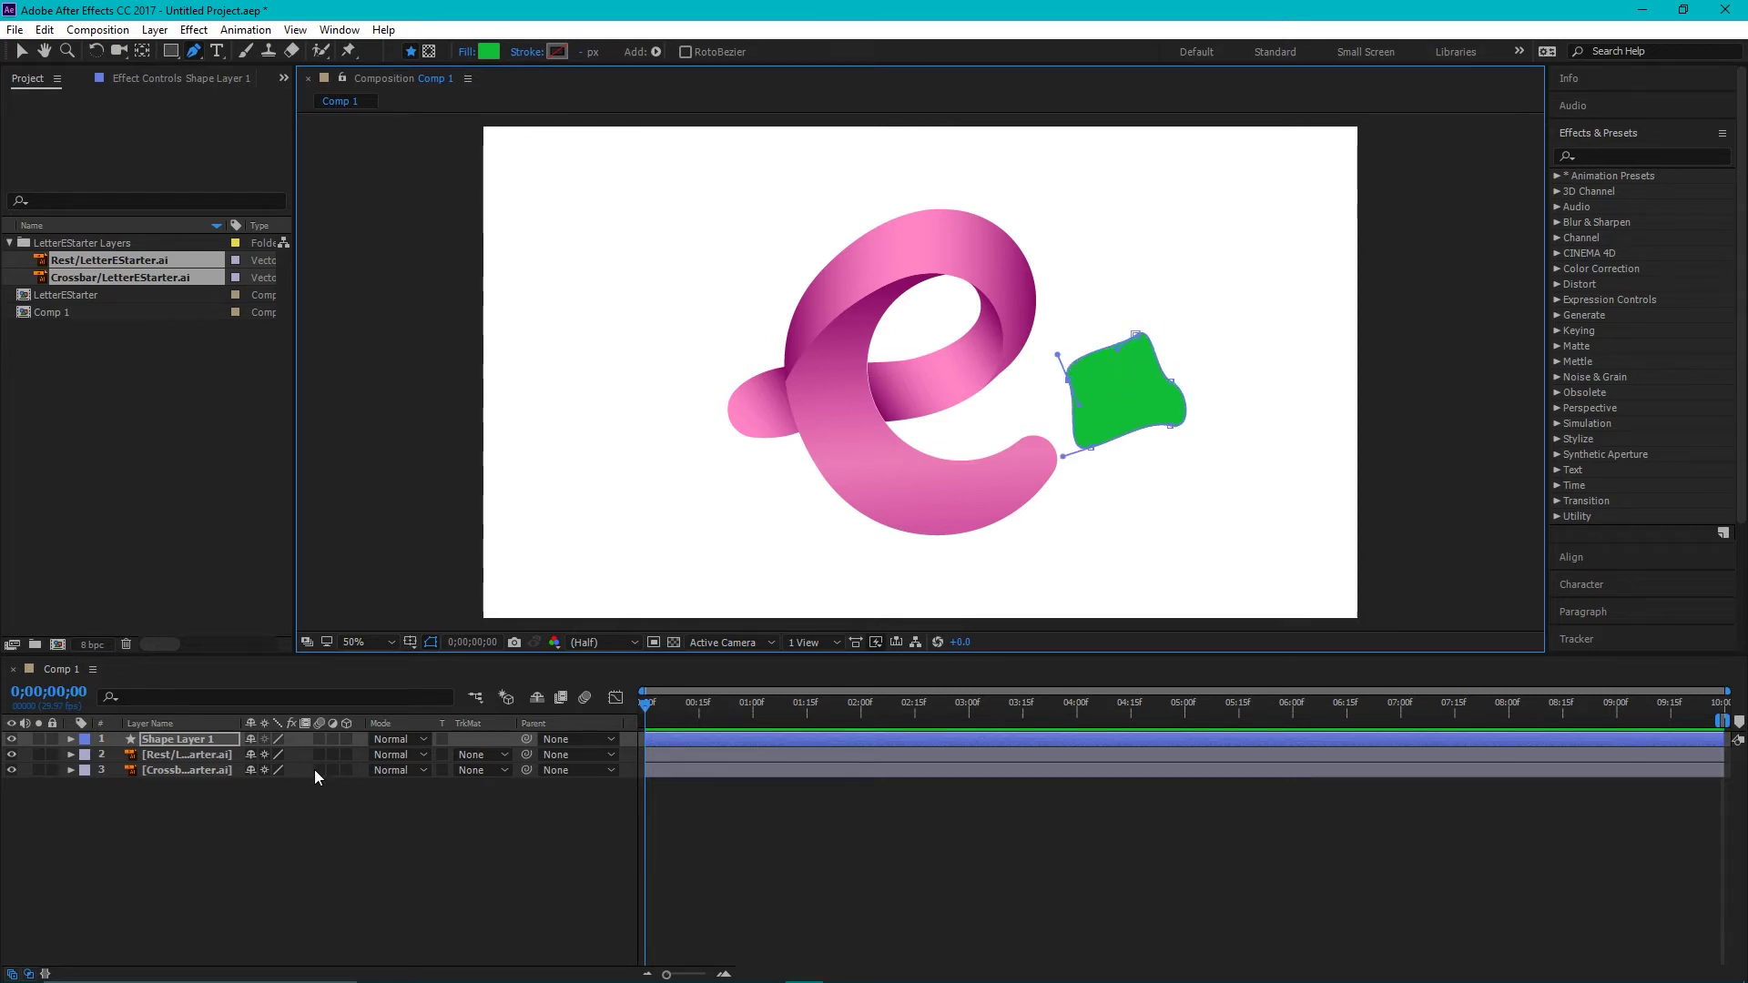
Set the Rest layer's track matte to Alpha Matte "Shape Layer 1"
click(190, 759)
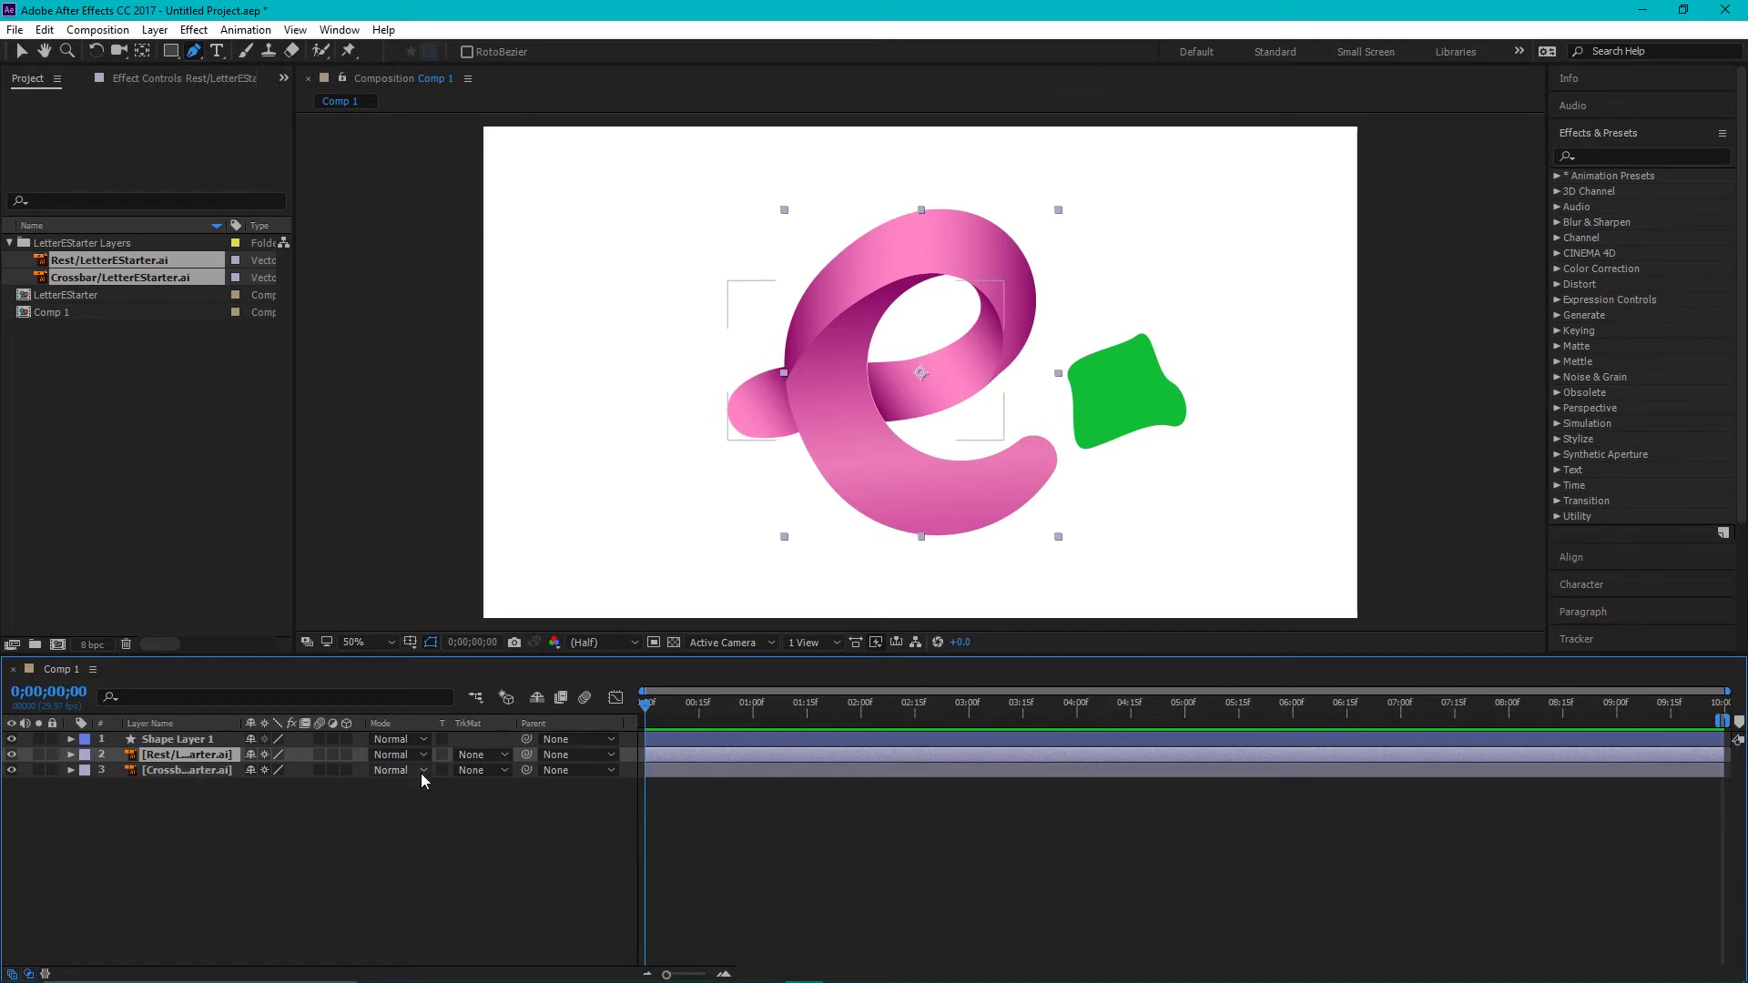
click(496, 757)
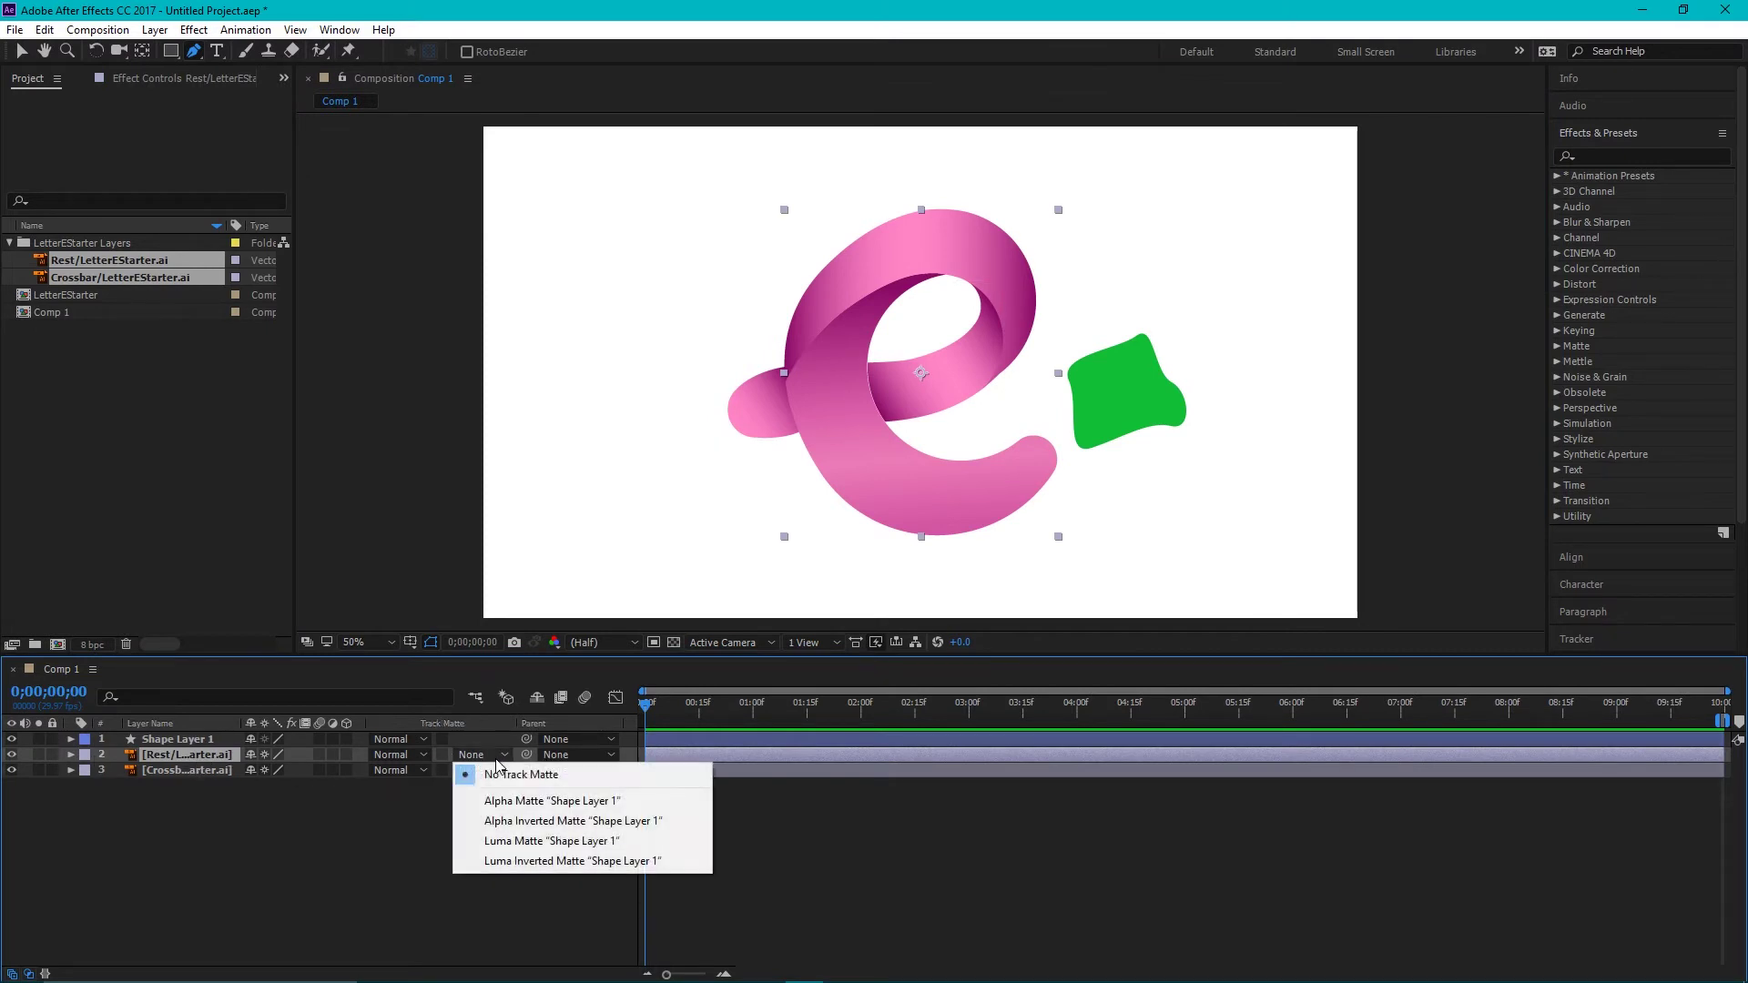
click(519, 802)
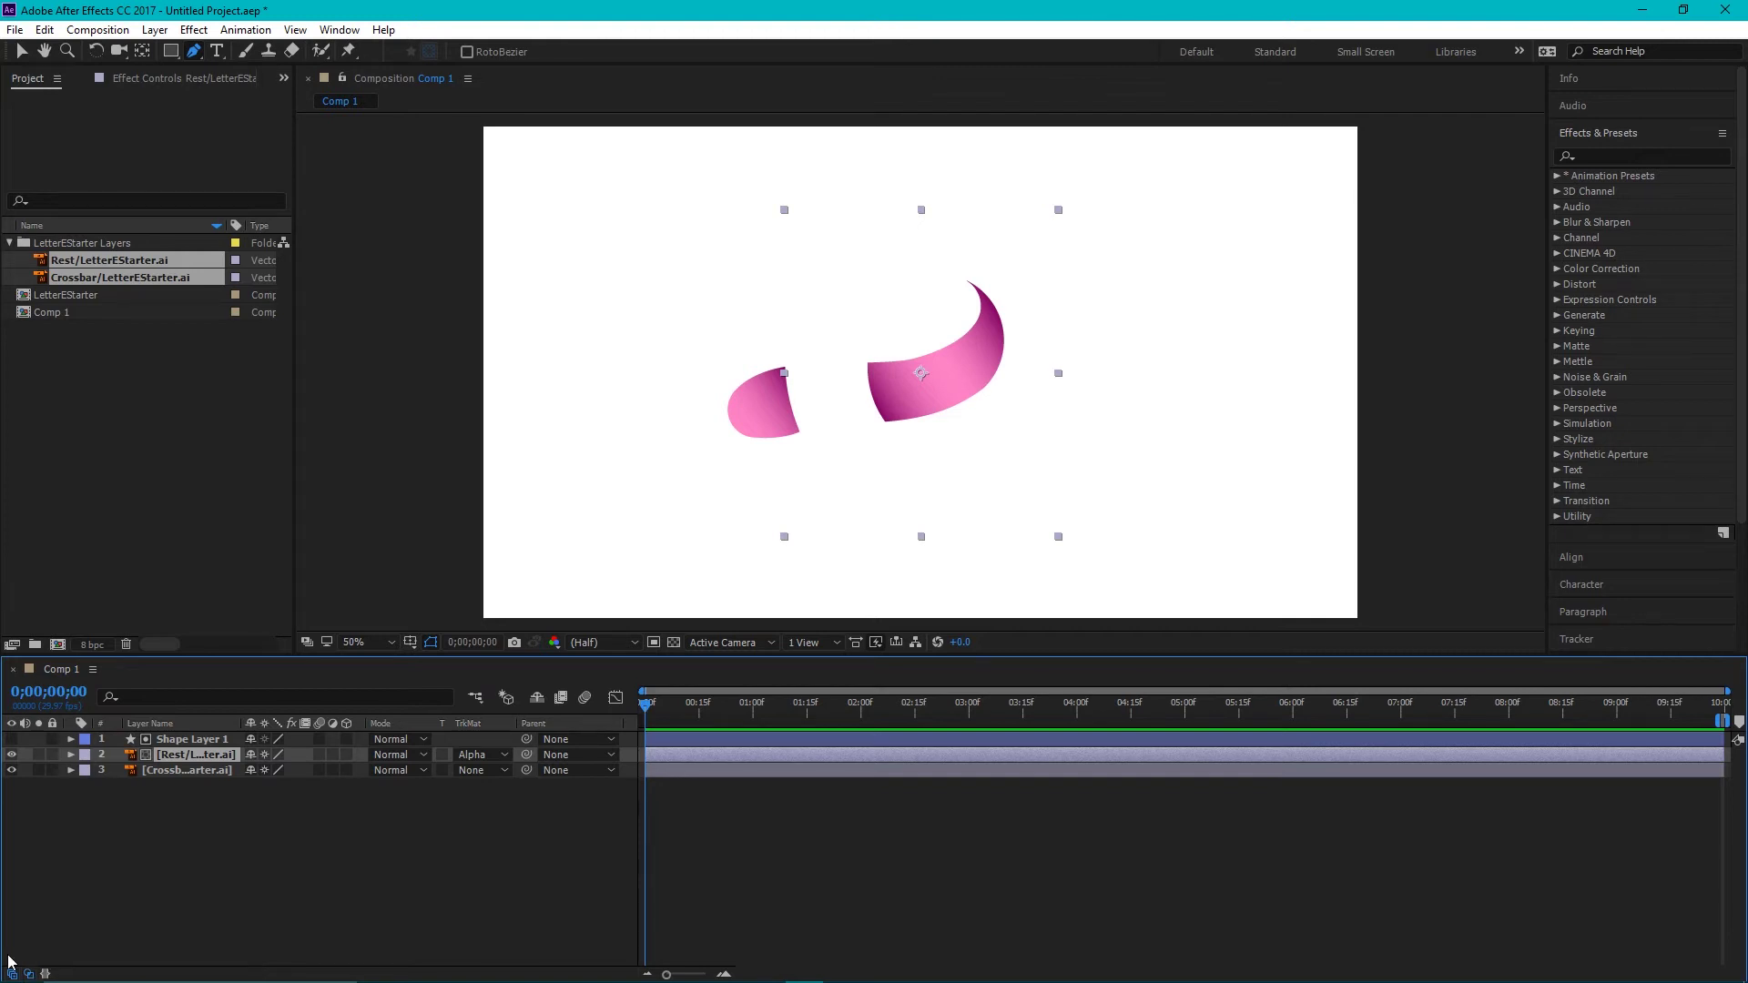
key(super+plus)
mouse_move(30, 972)
Select Shape Layer 1 and stretch the matte shape by its bounding box toward the lower tip of the e
click(24, 50)
drag(1141, 353, 1056, 507)
click(228, 739)
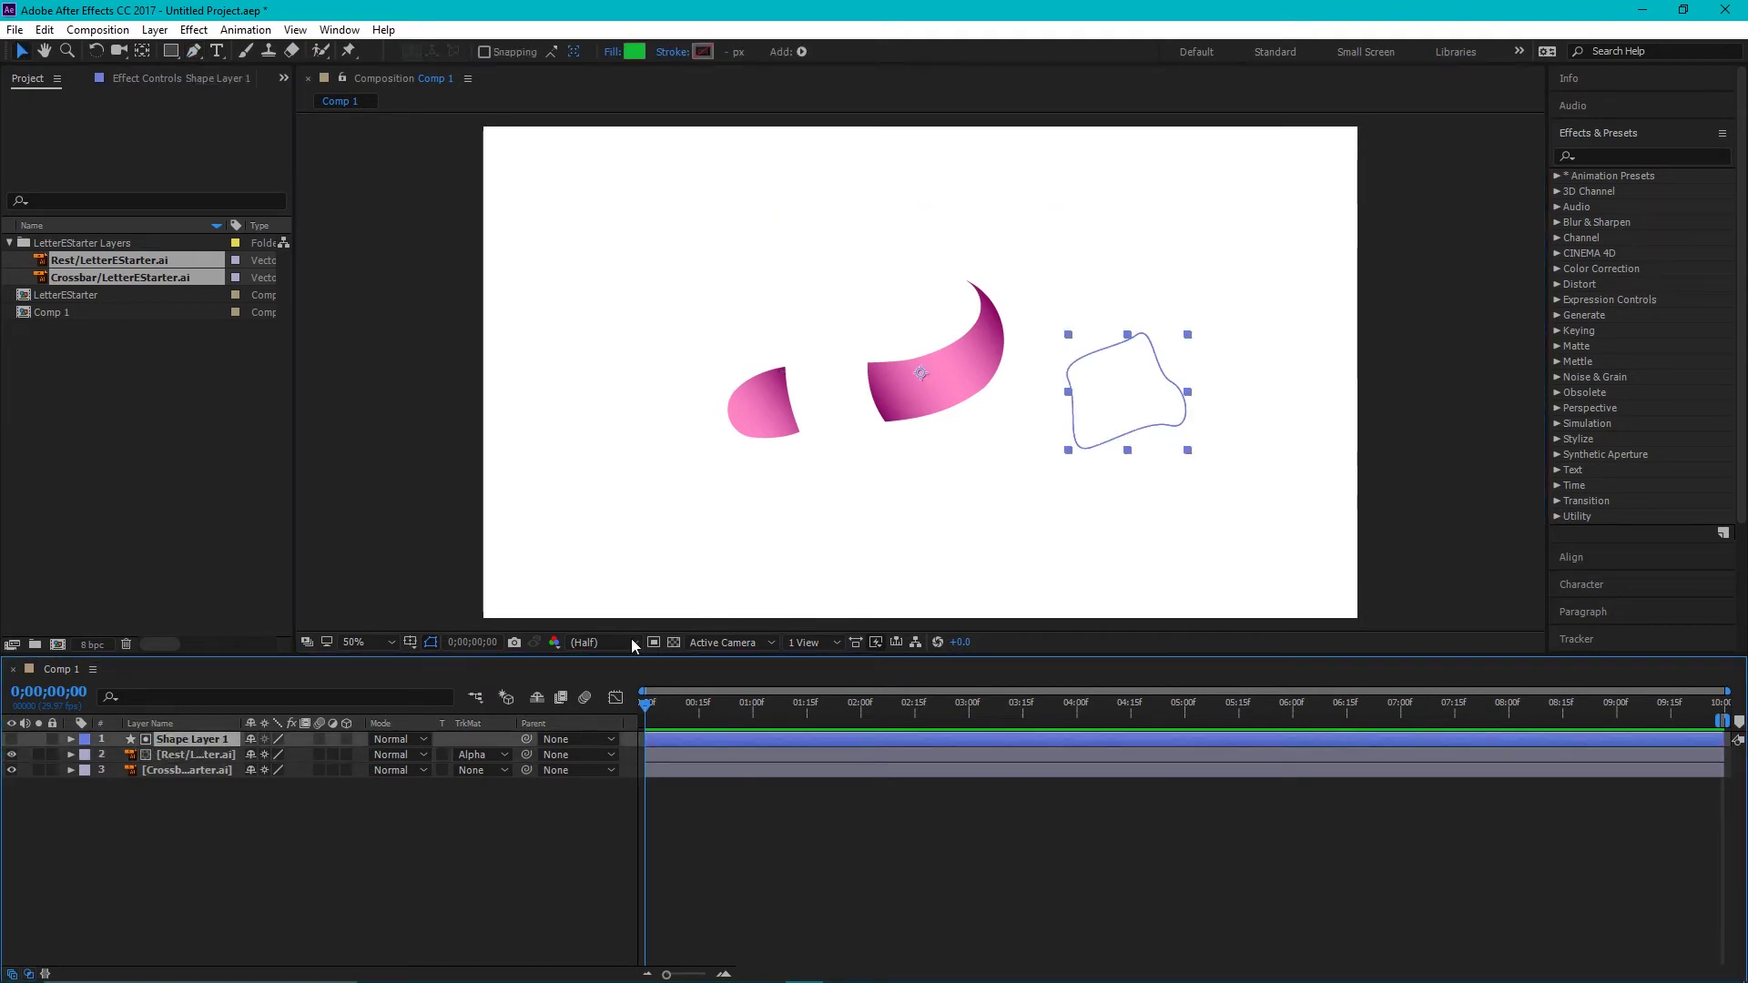
drag(1067, 452, 1052, 490)
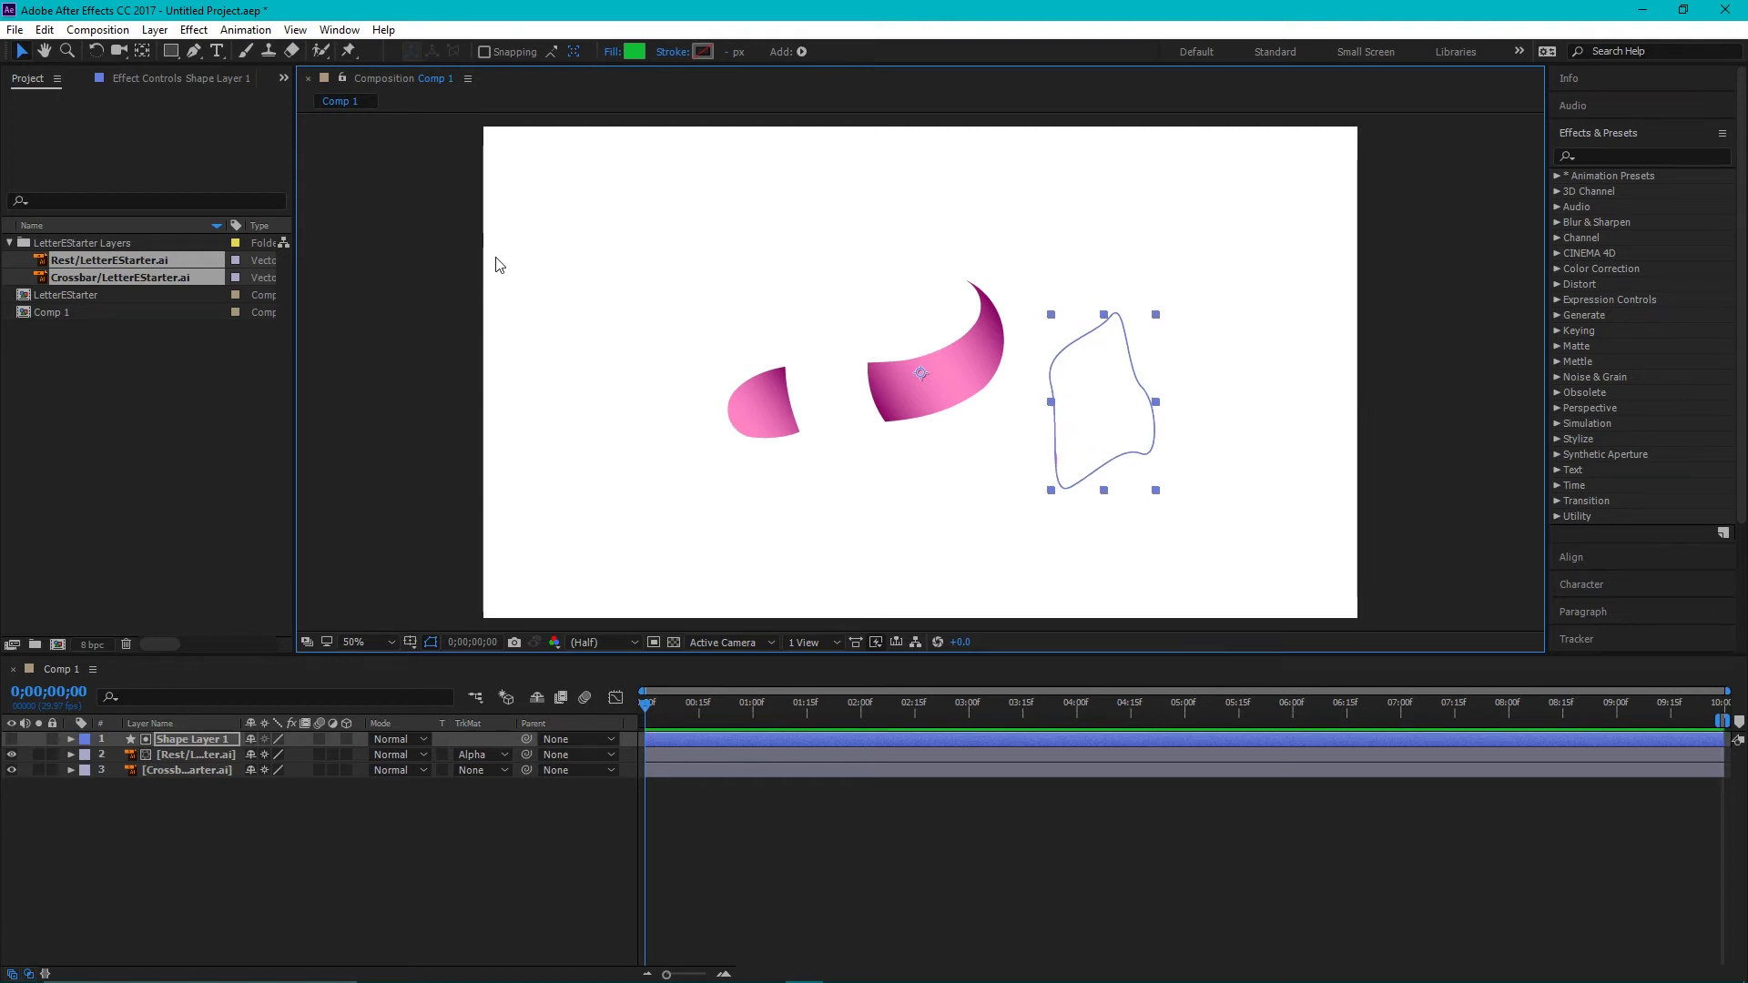
Pull the matte path's points clear of the letter's lower tip and add a Path keyframe for Path 1 at 0;00;00;00
click(194, 50)
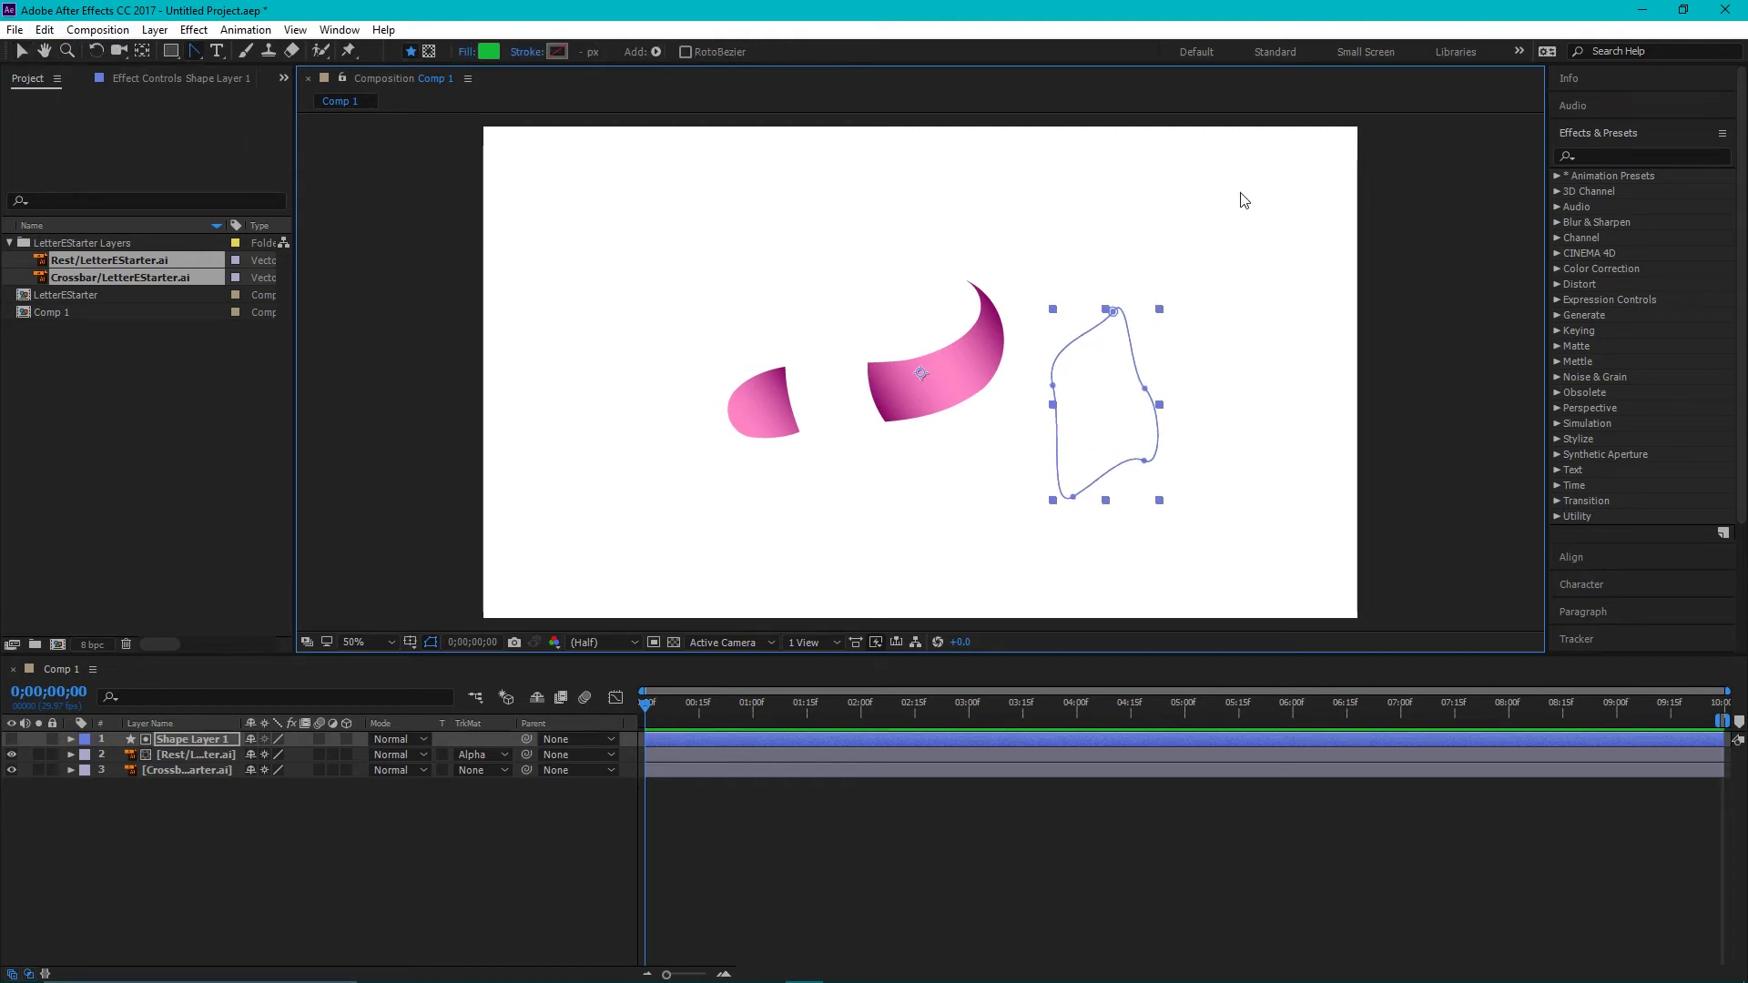
click(71, 739)
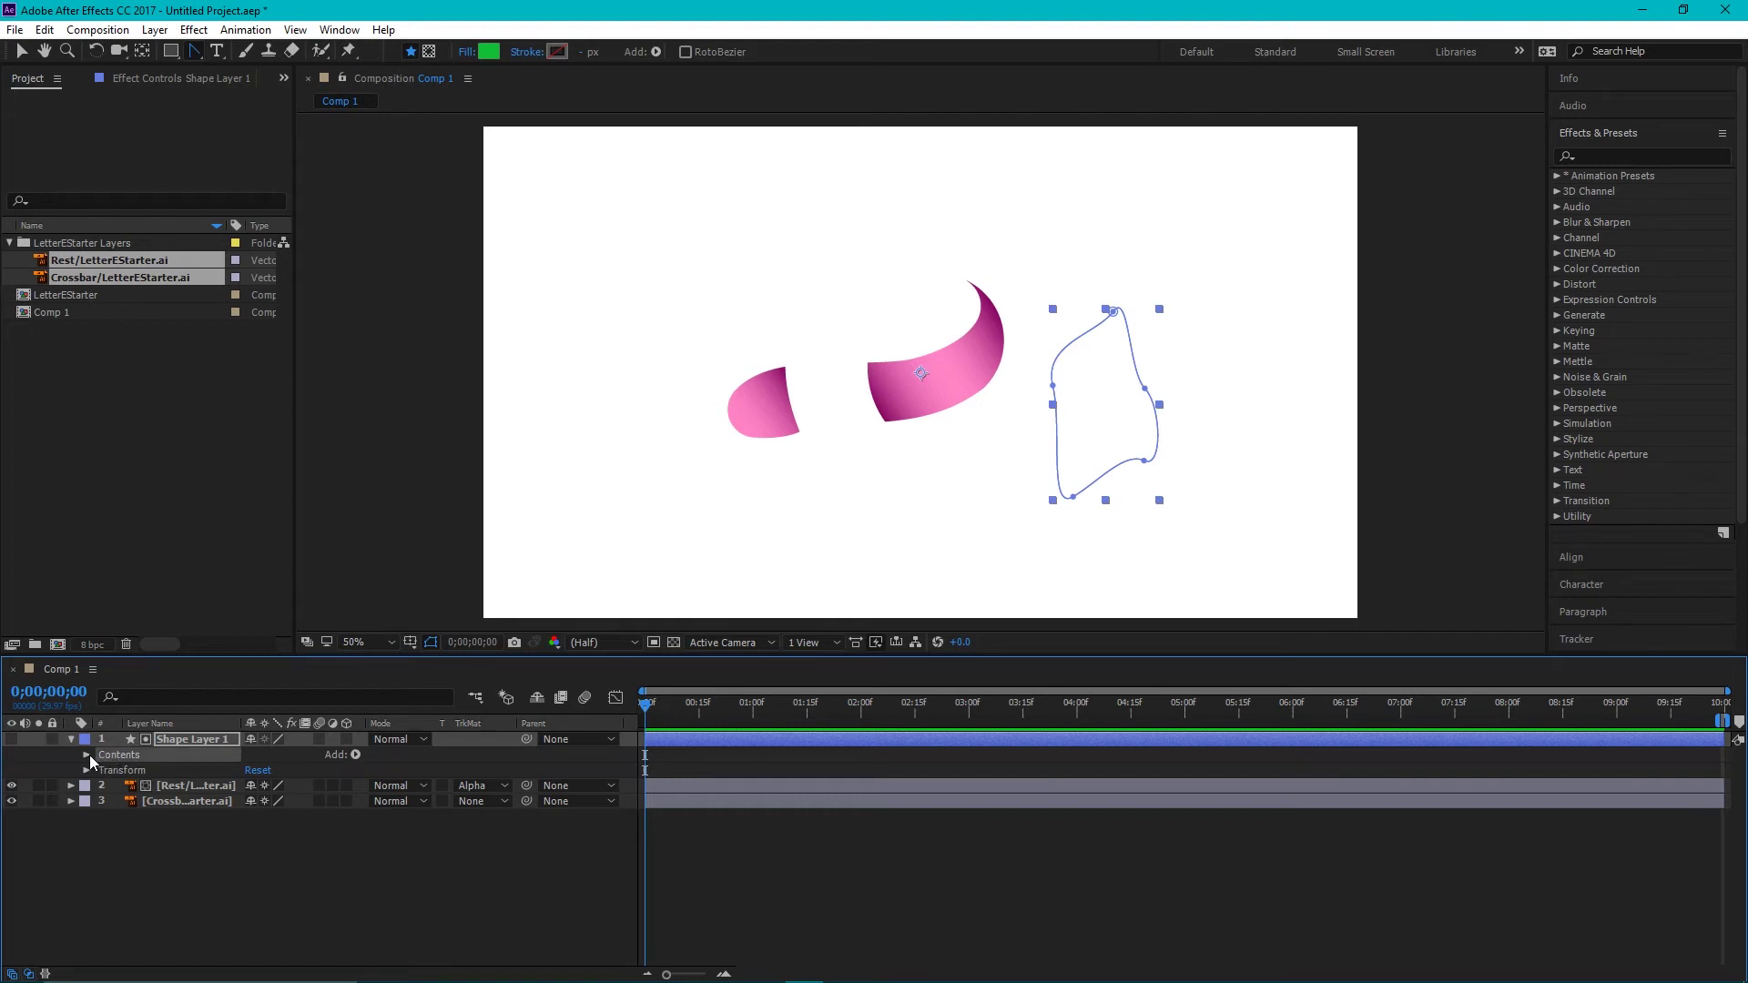
click(89, 756)
click(103, 770)
click(141, 786)
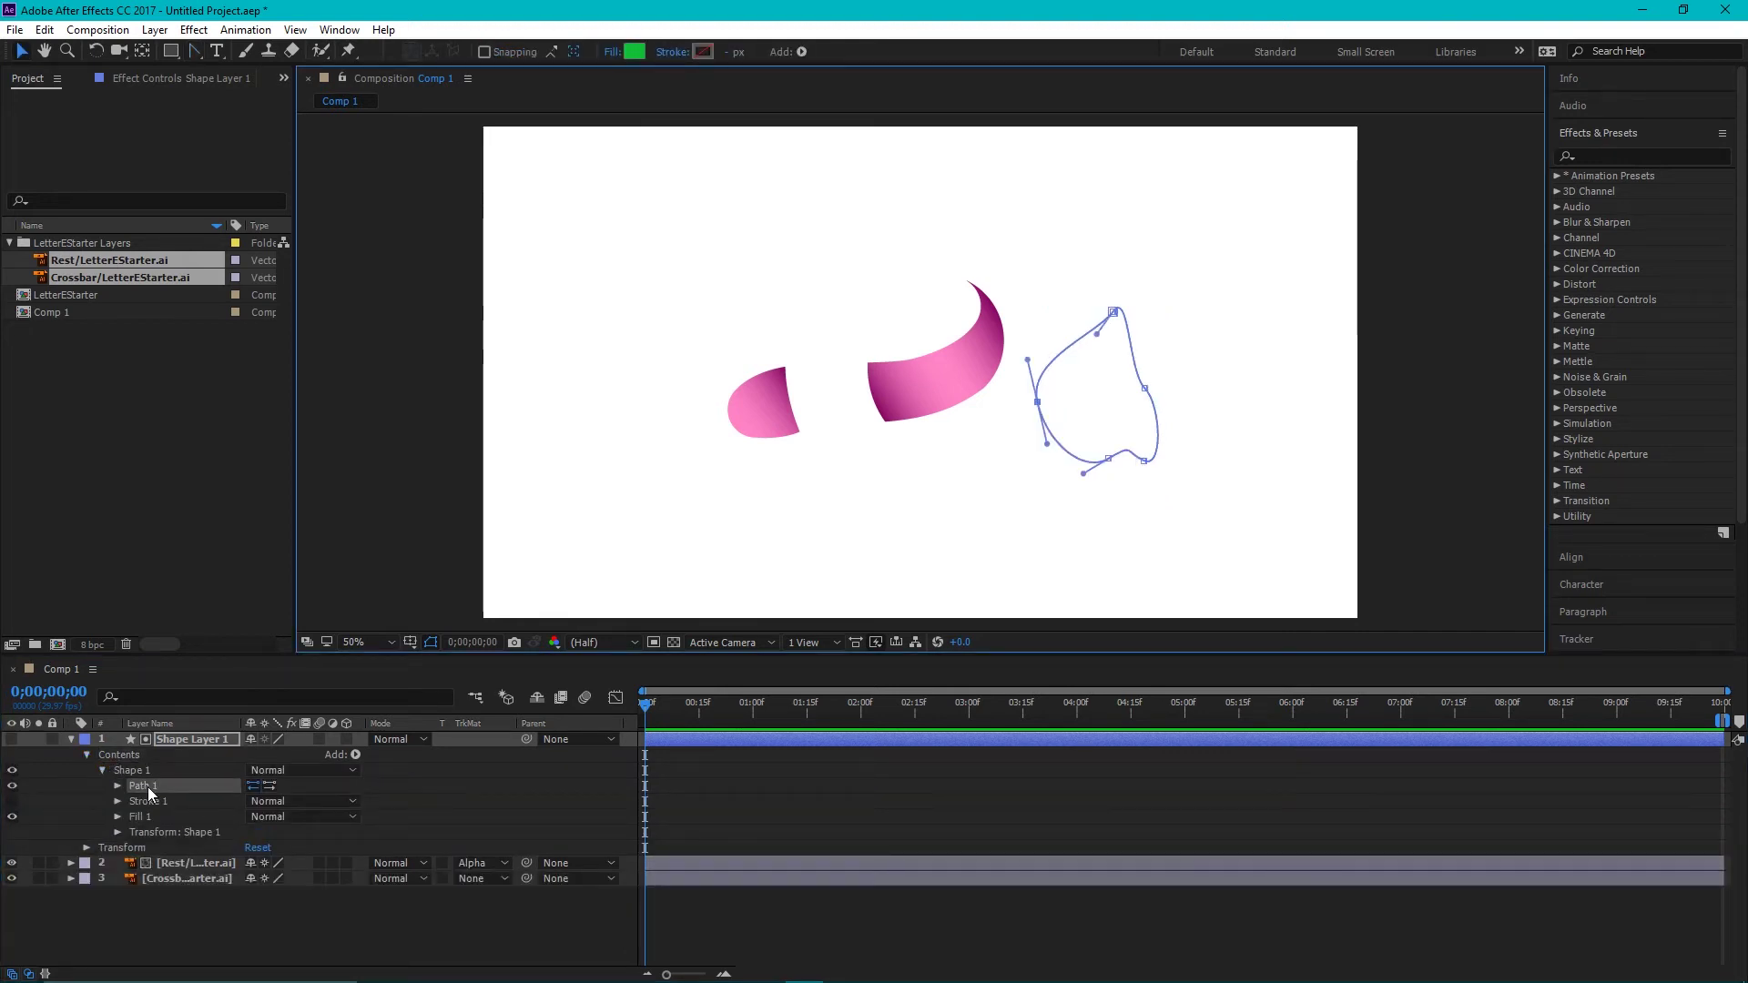
click(118, 787)
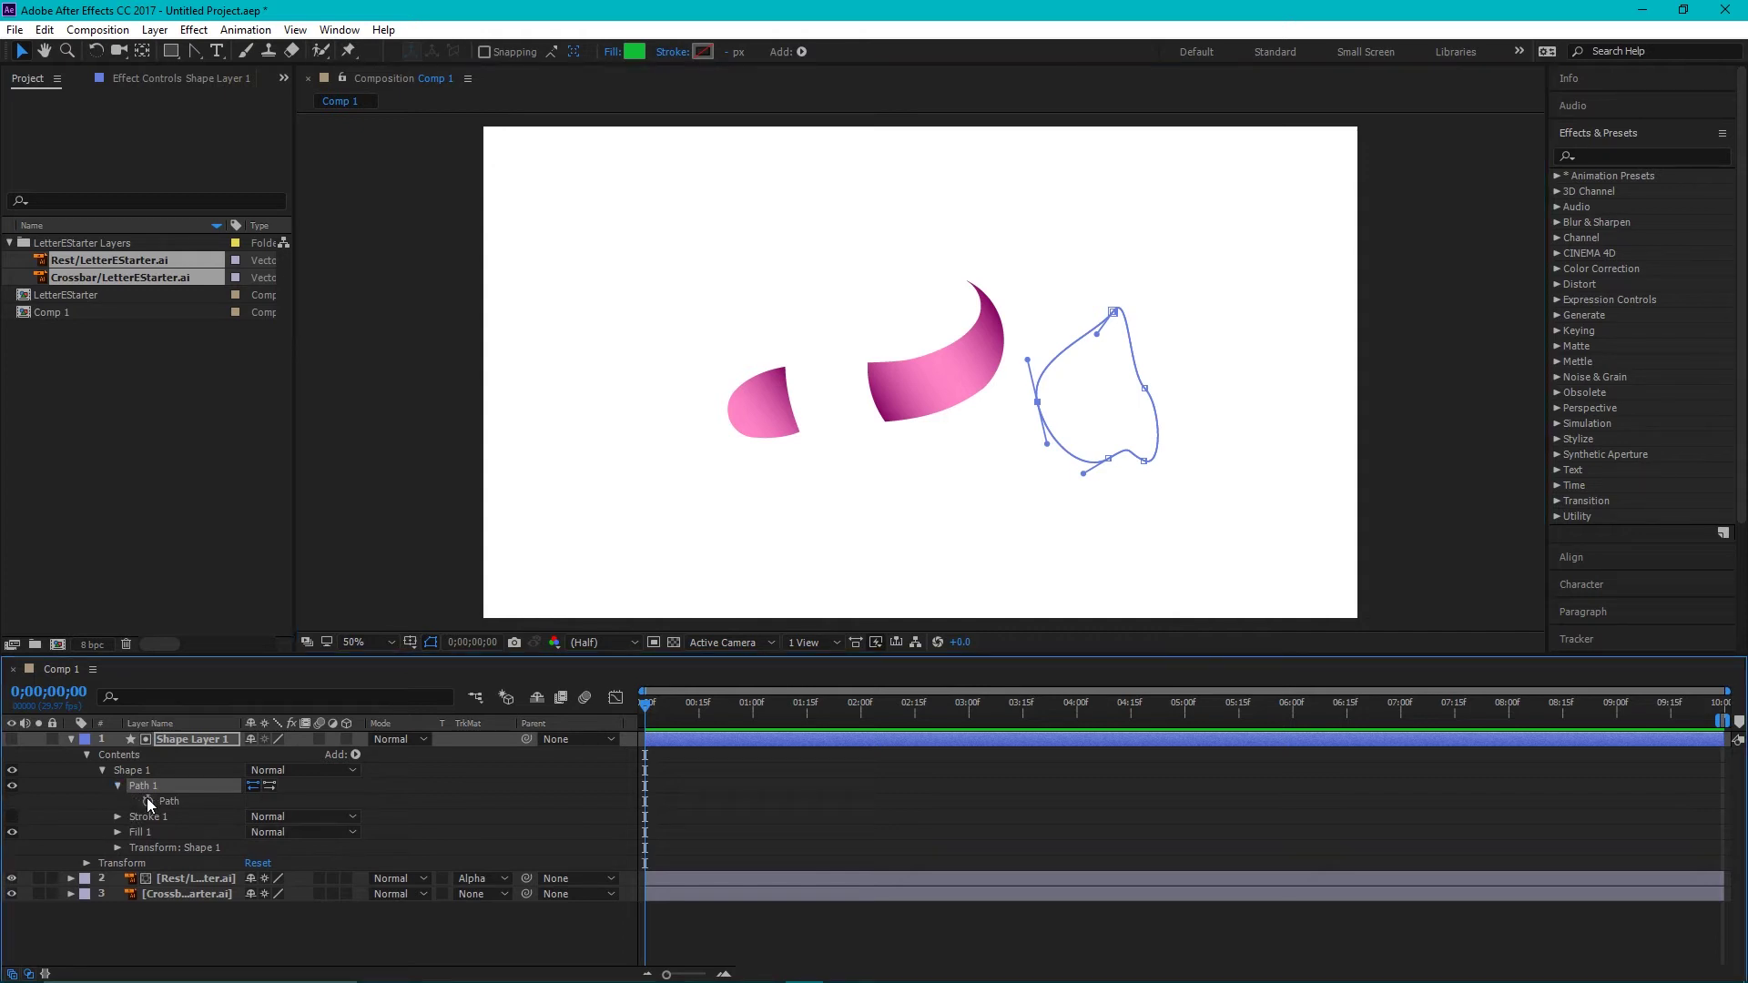
click(149, 799)
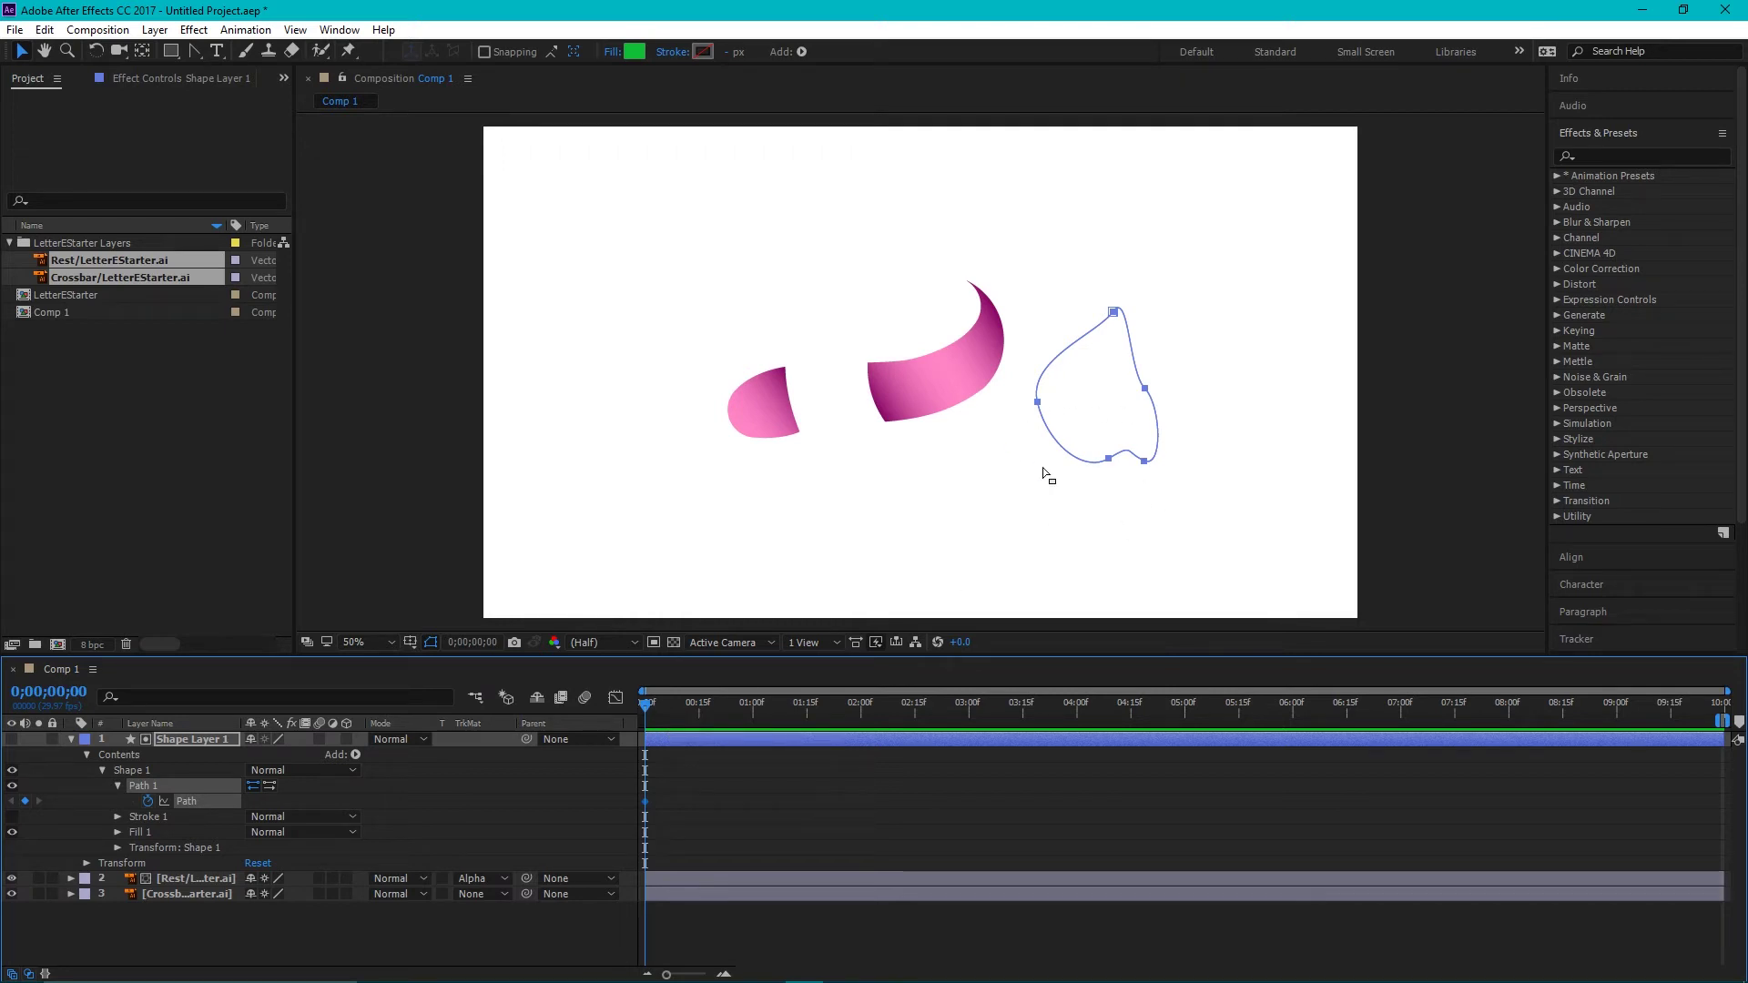
At 0;00;00;04, reselect Path 1 and move its nearest points over the letter's lower tip to reveal the rounded end
click(653, 697)
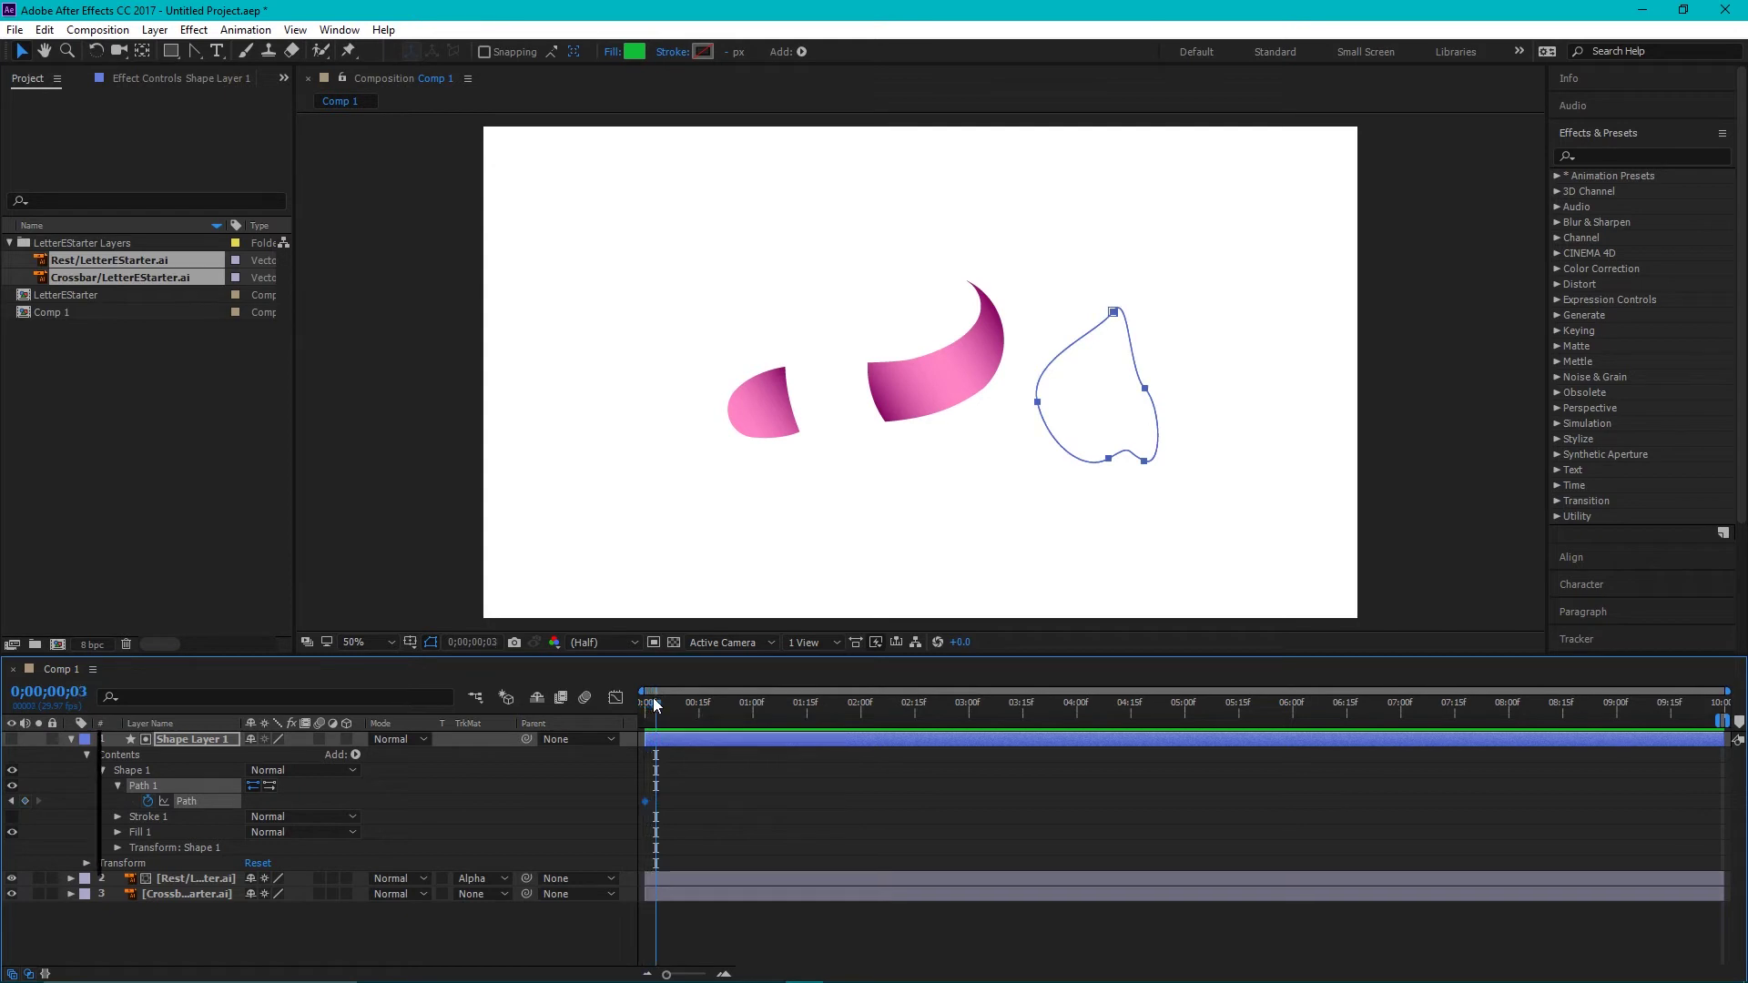
drag(1110, 465, 1093, 475)
key(ctrl+z)
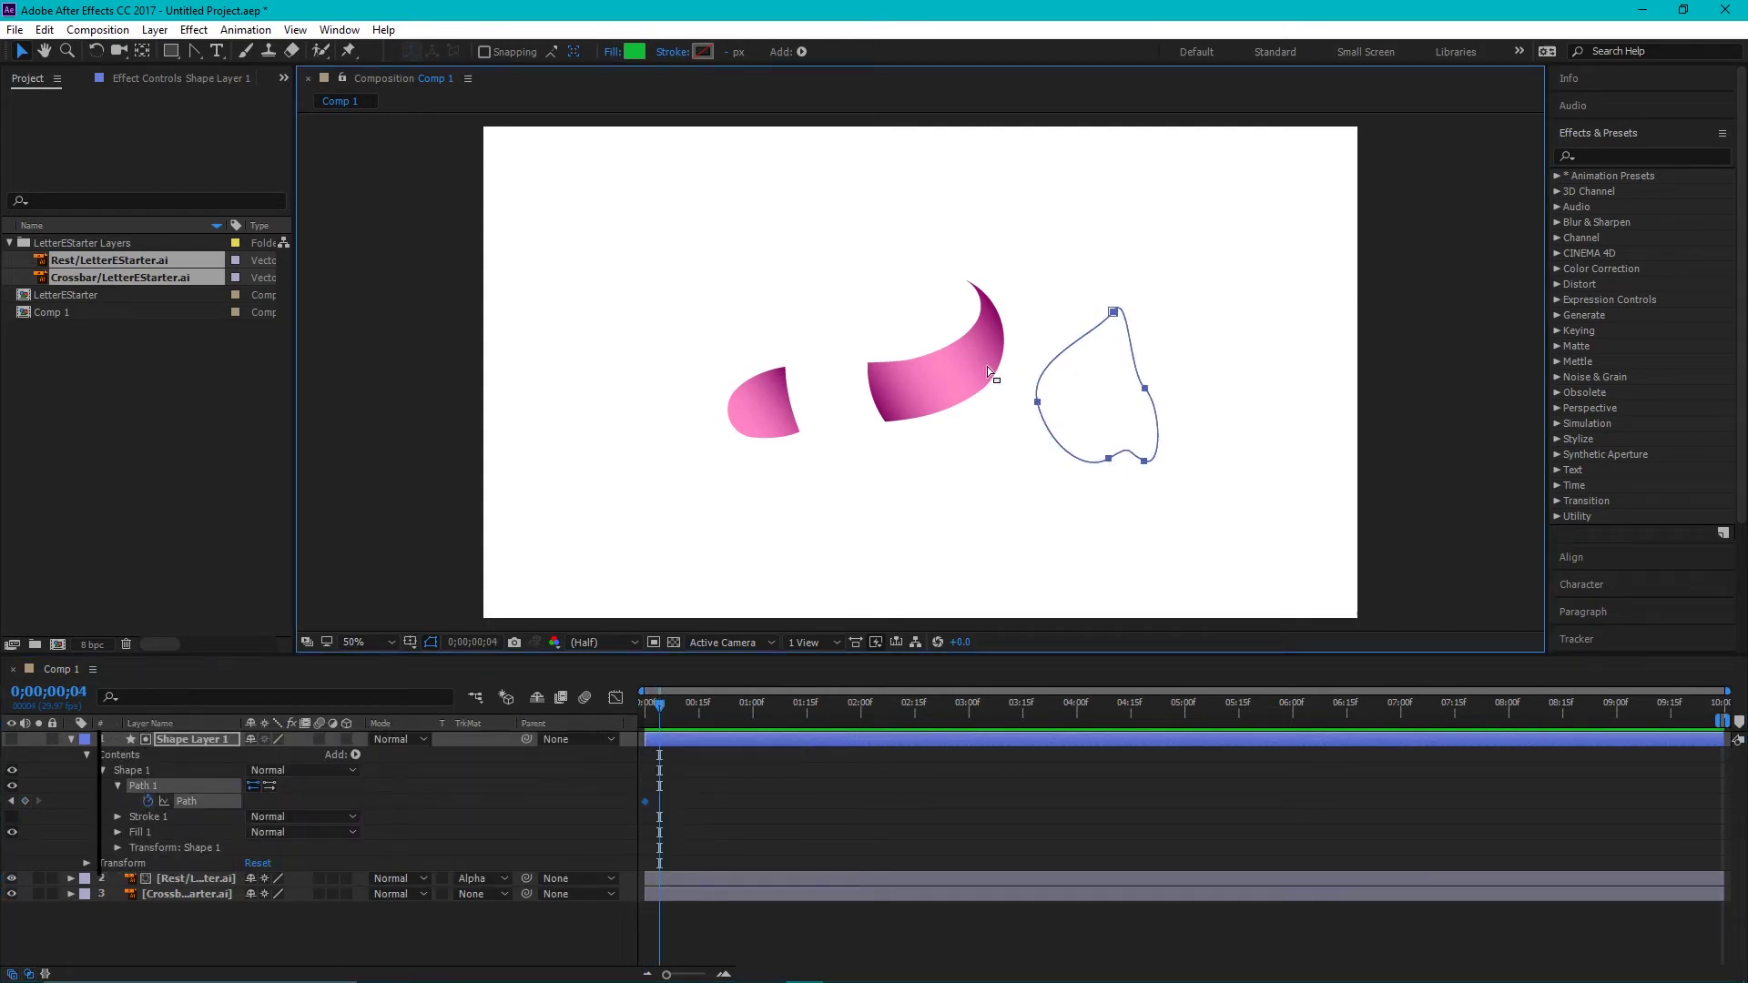
click(155, 785)
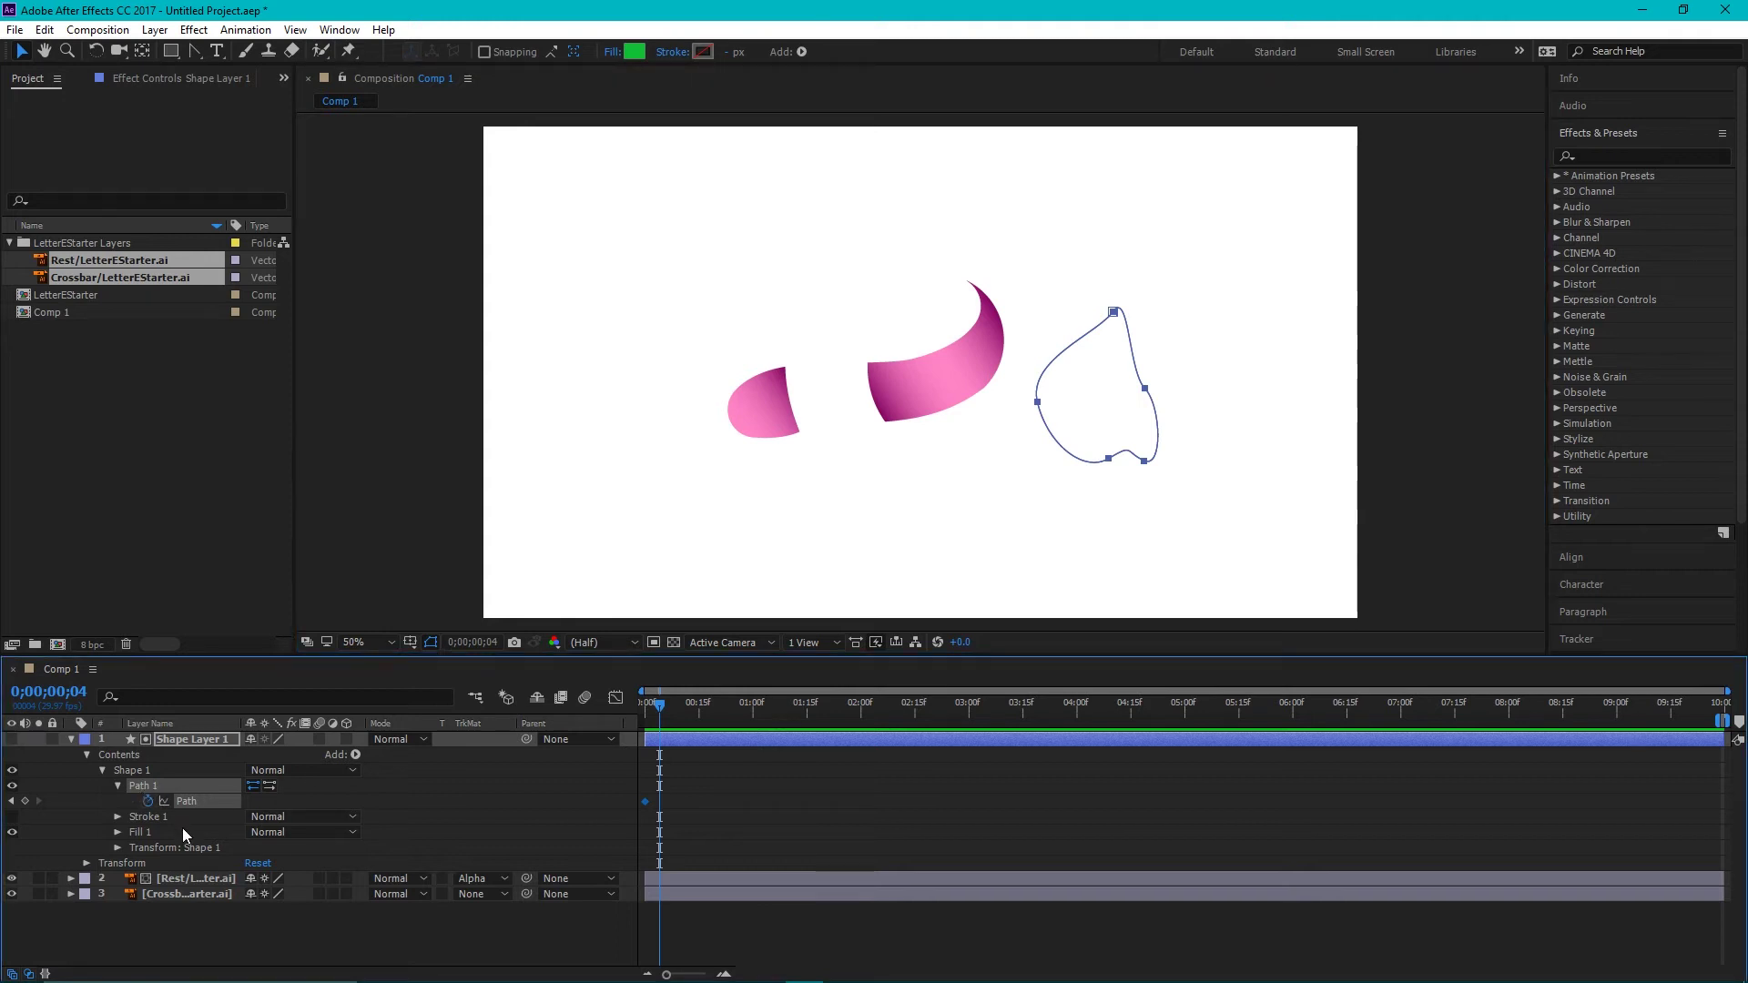
click(145, 771)
click(156, 783)
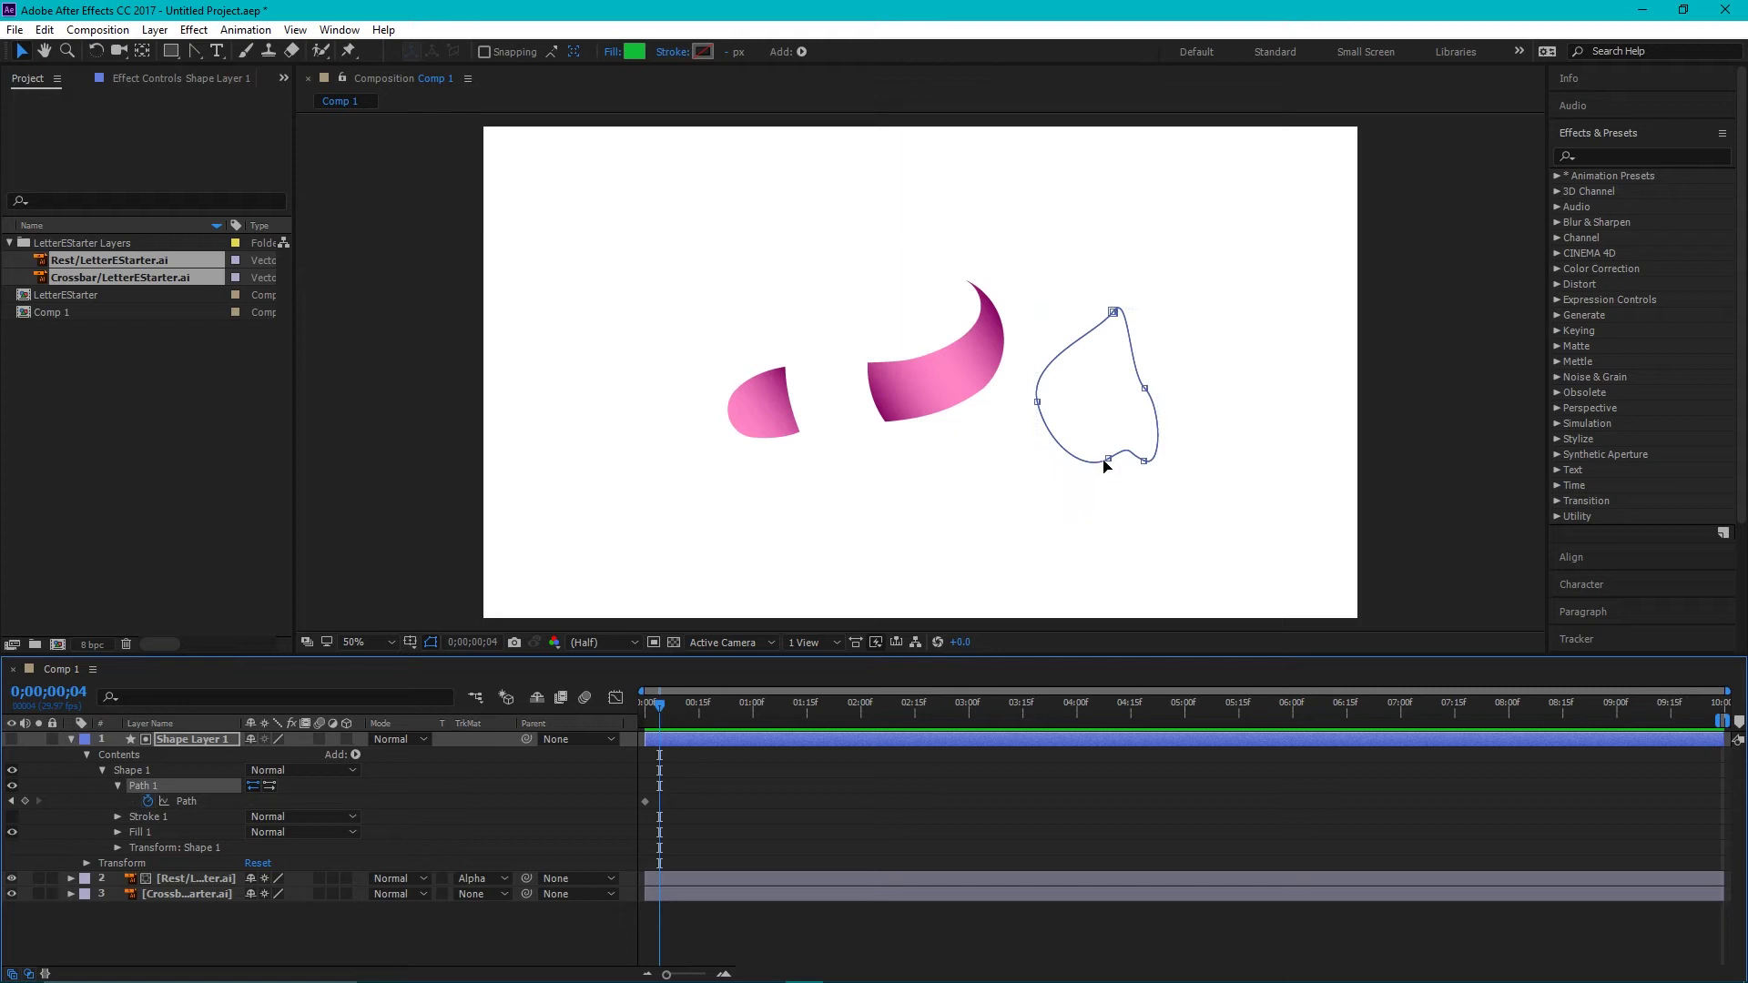
drag(1108, 462, 1062, 497)
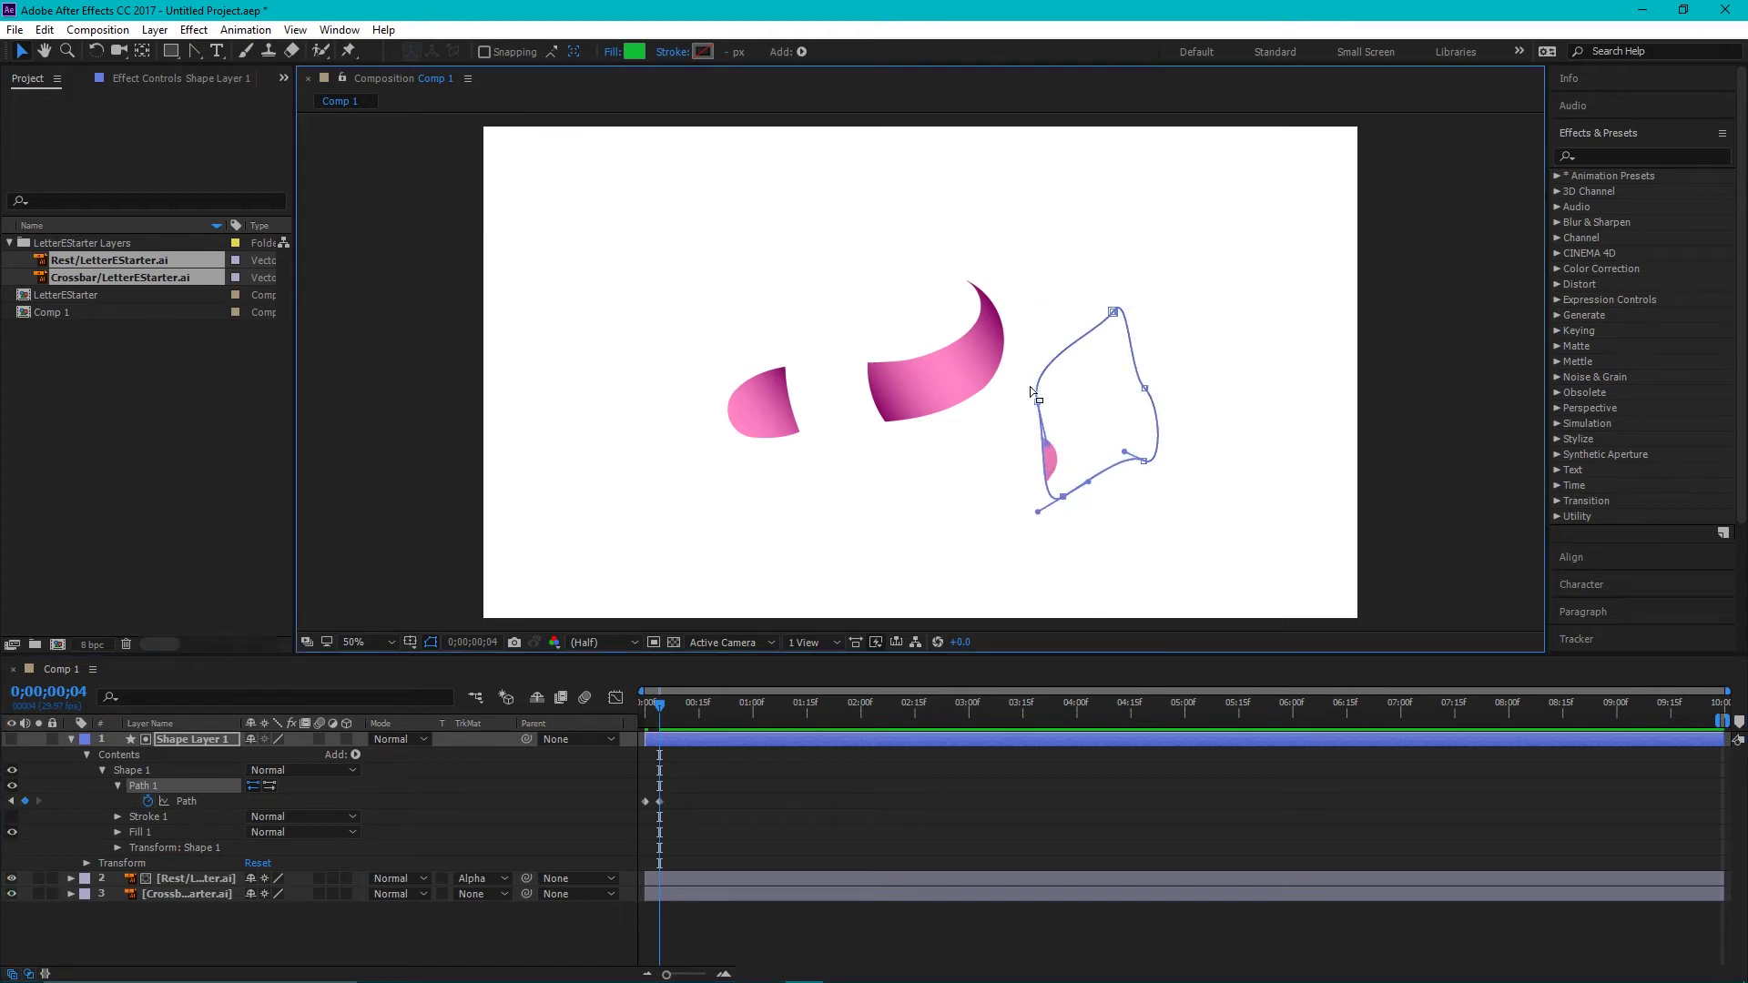
drag(1038, 403, 999, 441)
drag(1062, 500, 1040, 509)
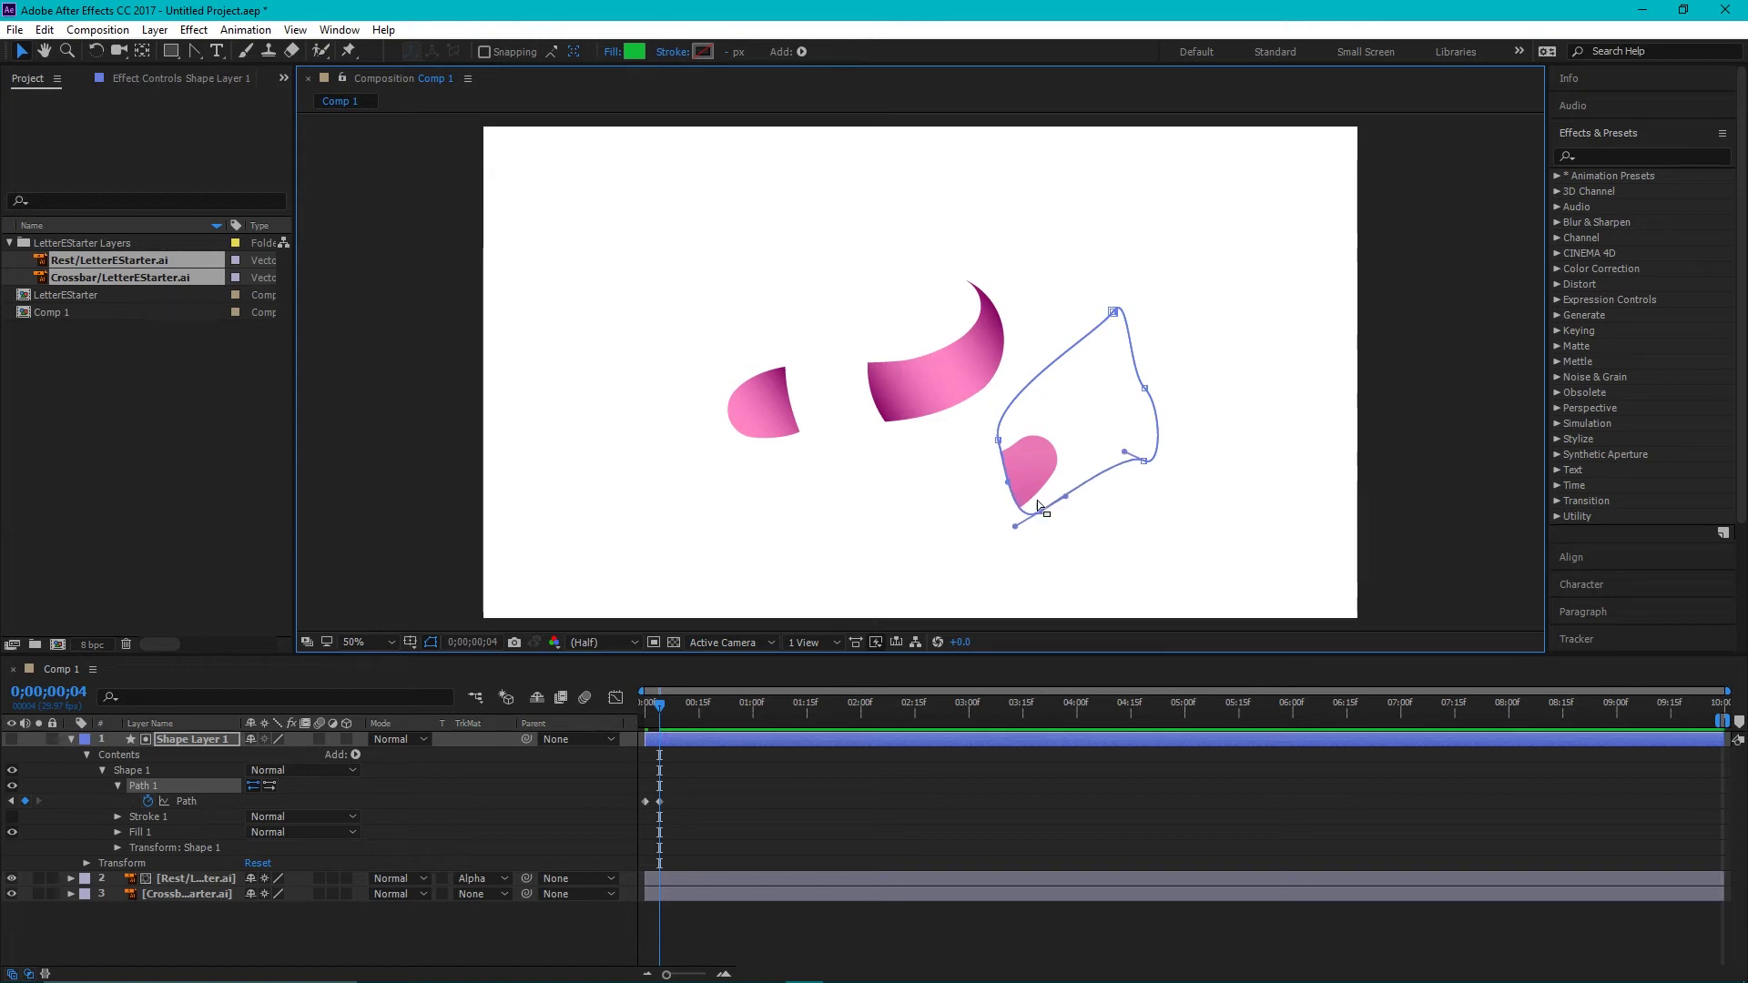
drag(999, 443, 981, 451)
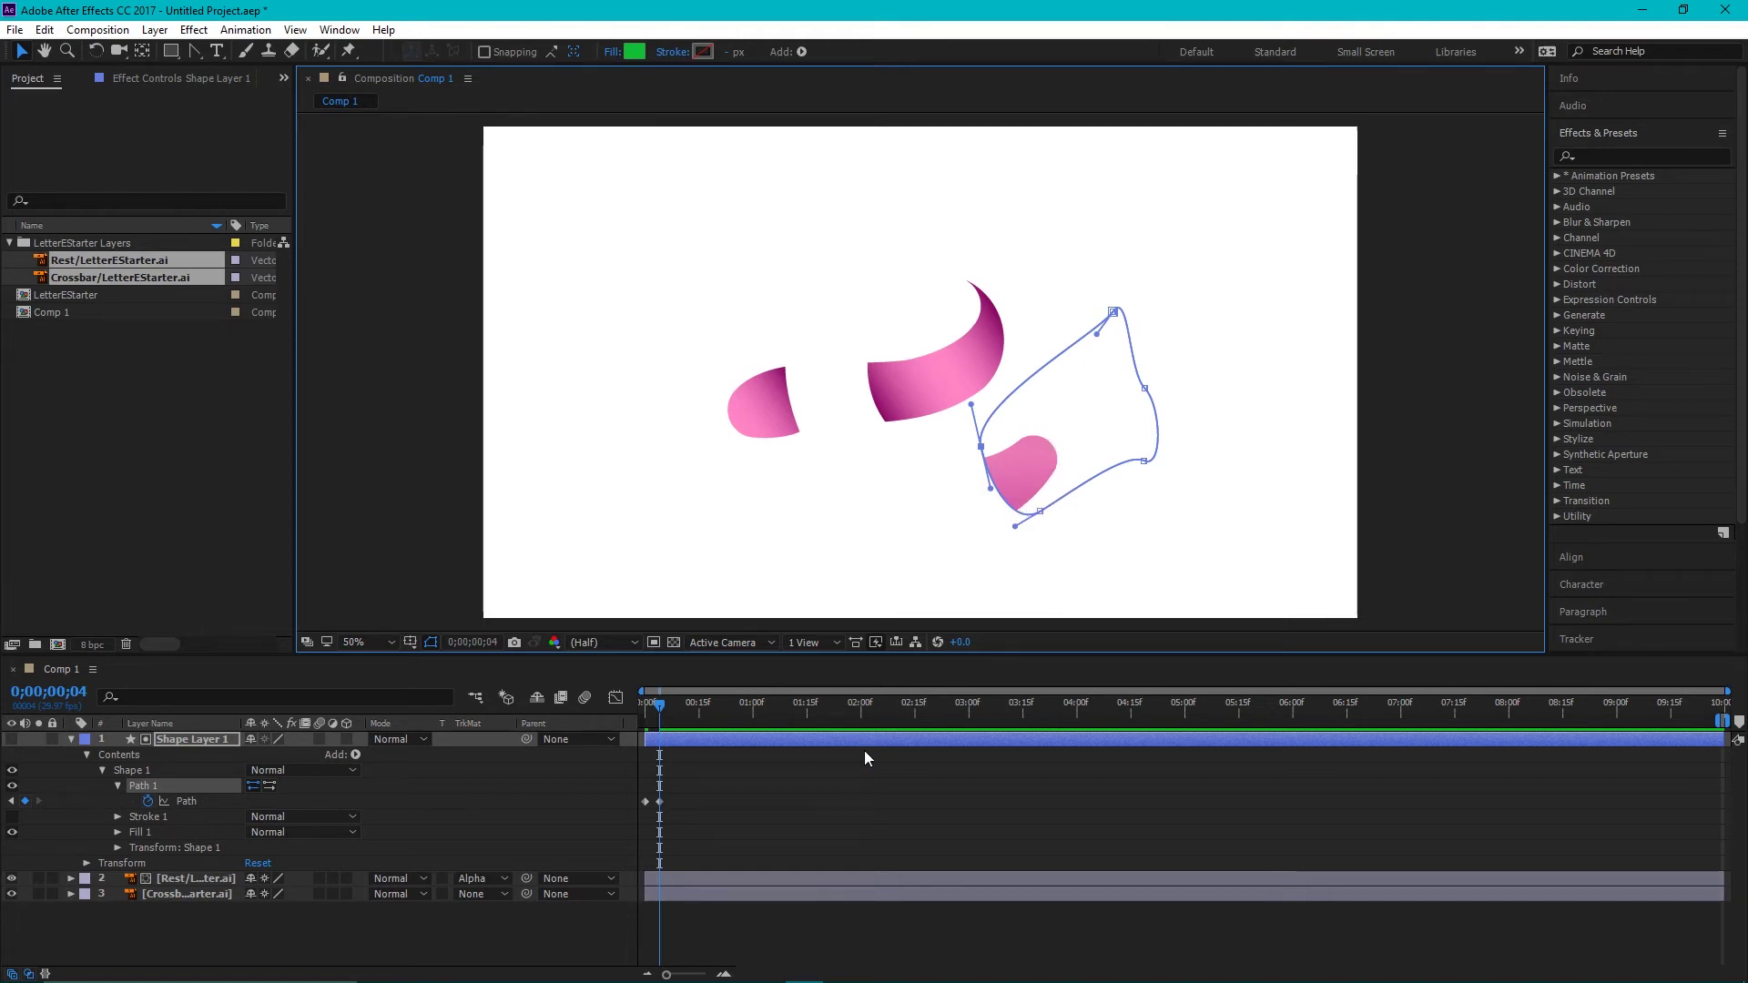
Move to 0;00;00;08 and add three vertices to the matte path, two along its upper edge and one along its lower edge
key(Page_Down)
key(Page_Down)
key(Page_Down)
key(Page_Down)
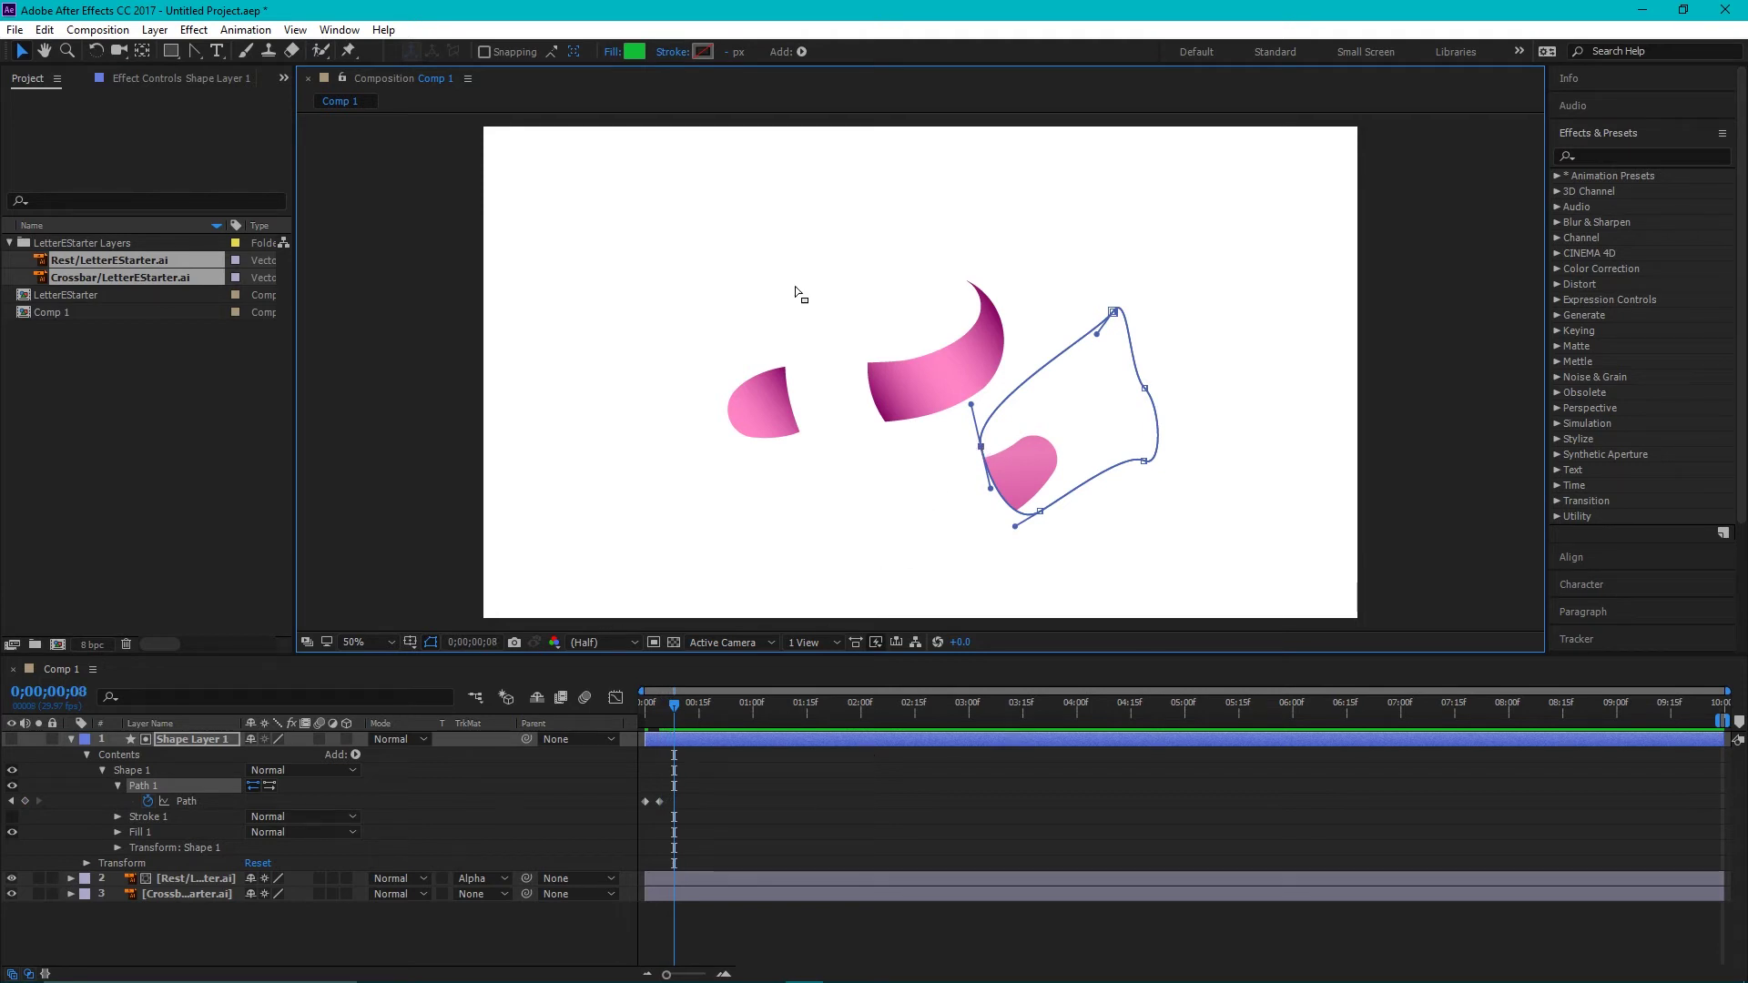
drag(194, 51, 259, 56)
click(1016, 390)
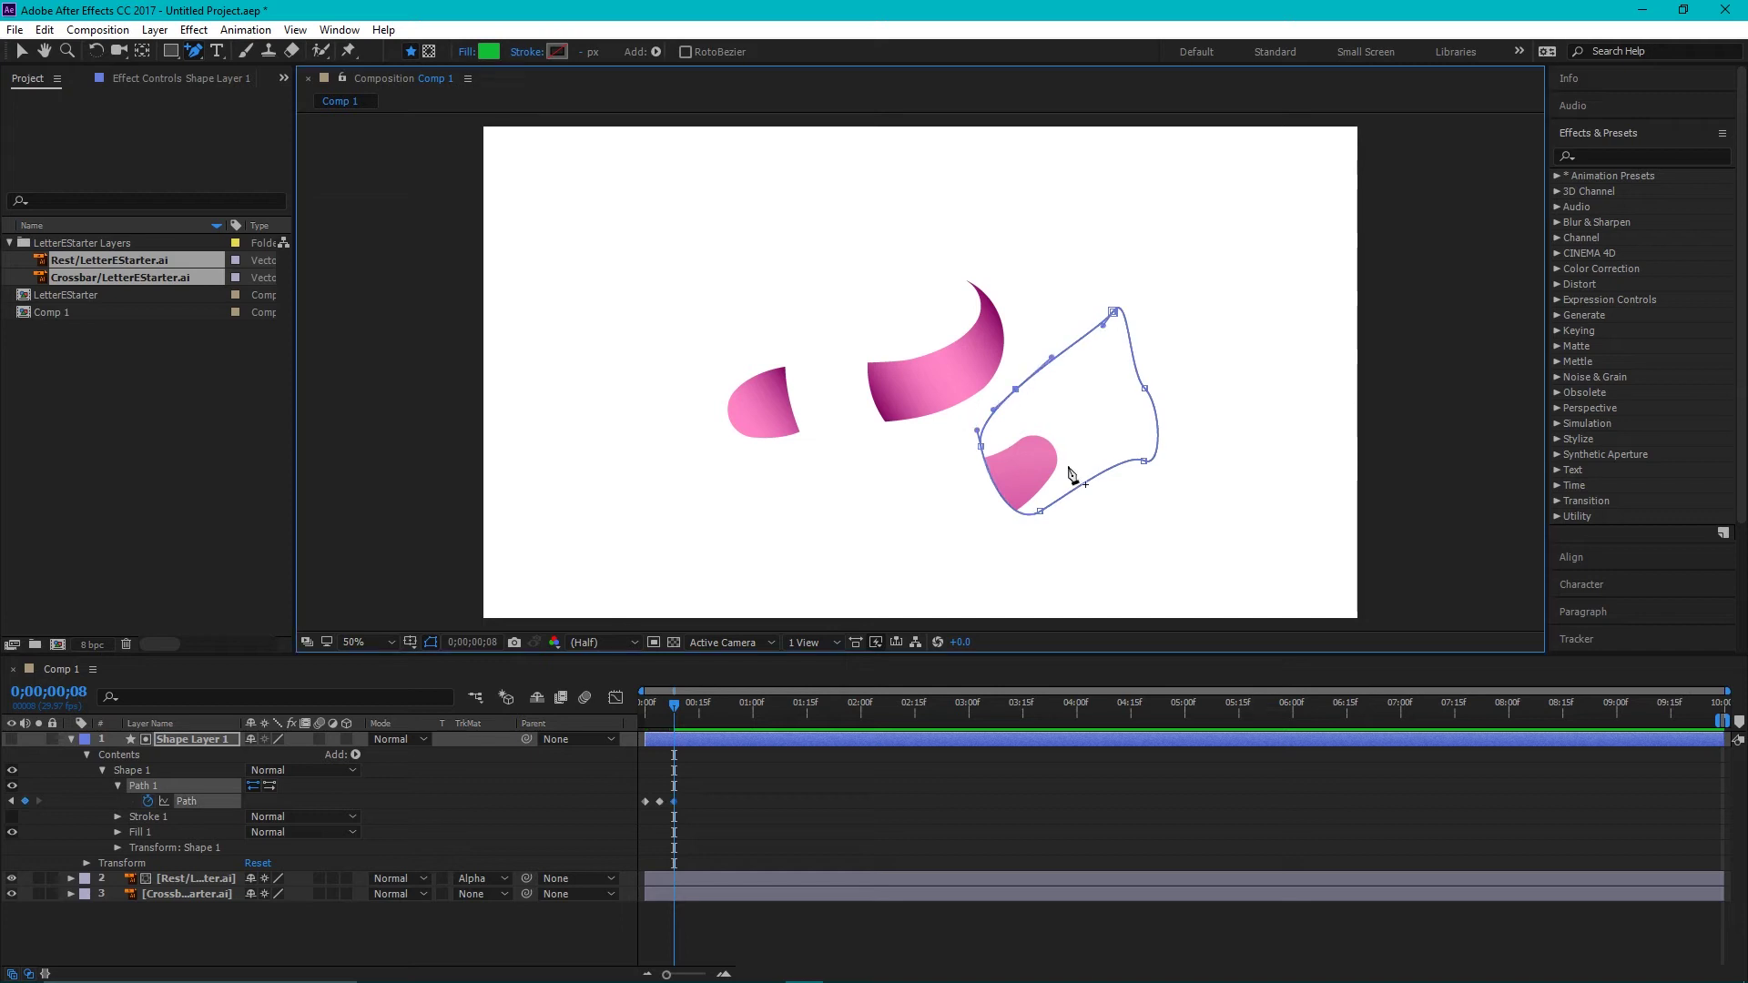
click(1086, 482)
click(1066, 351)
Extend the matte path's leading points at 0;00;00;08 to reveal the tail up to the middle of the lower curve
click(22, 51)
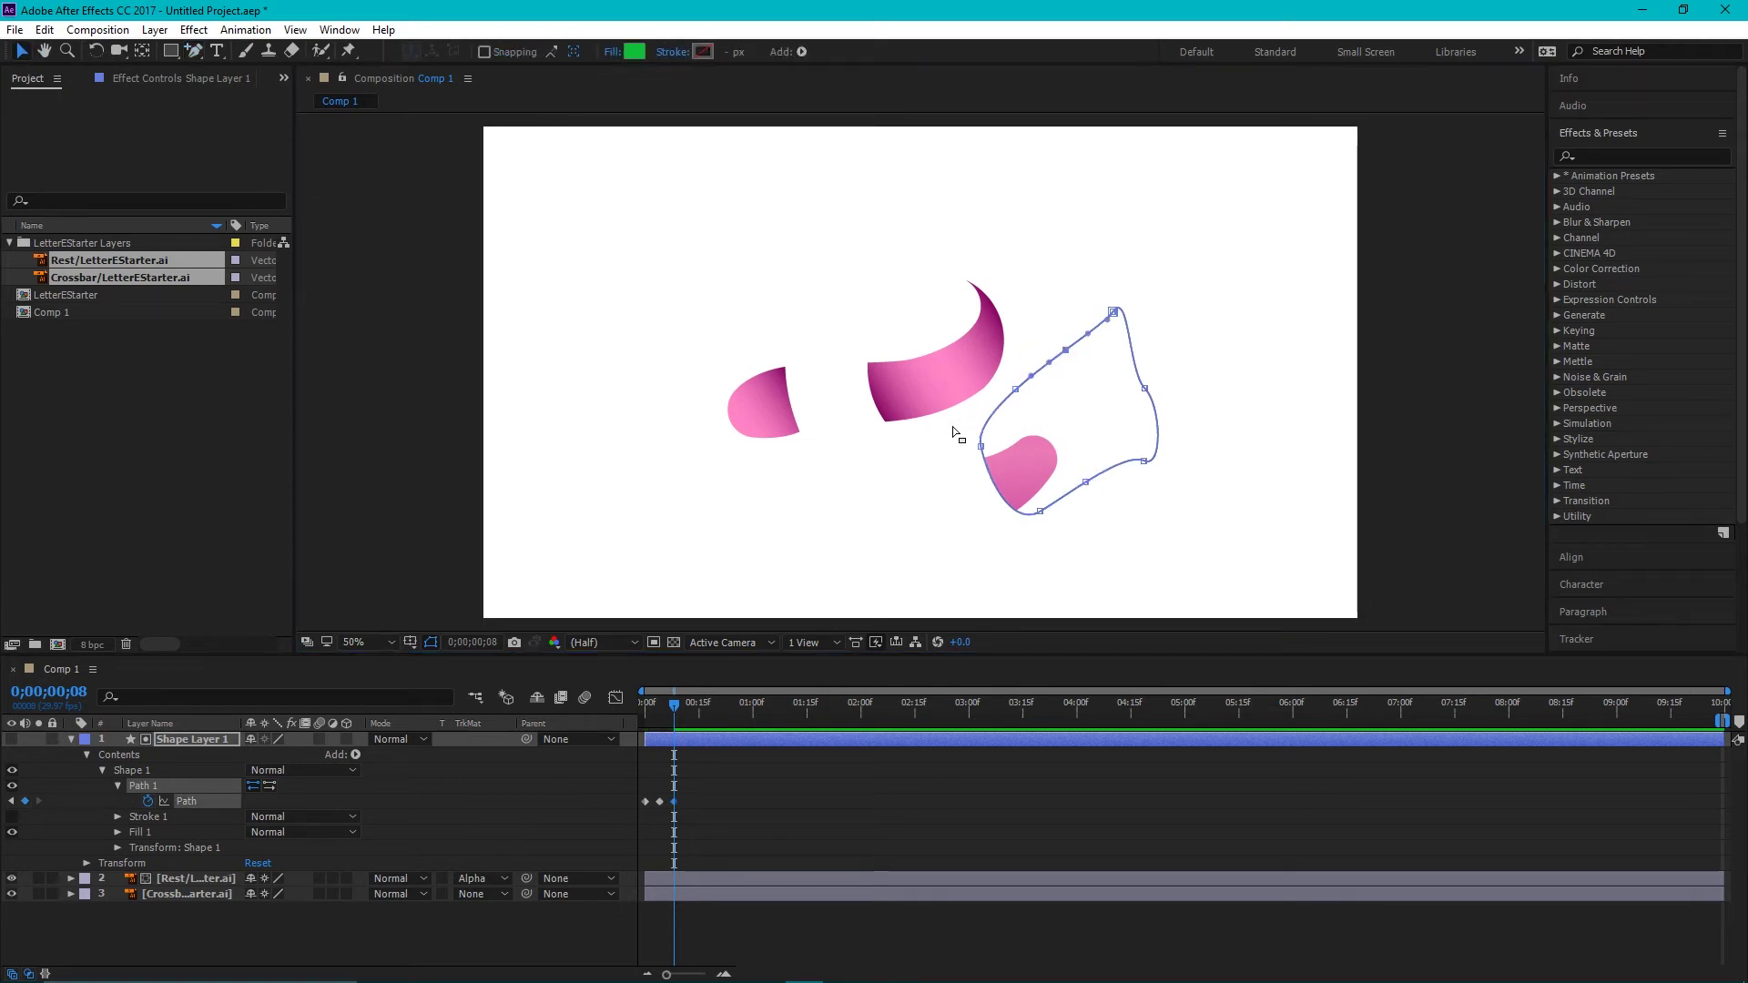
drag(980, 448, 931, 455)
drag(1041, 512, 964, 550)
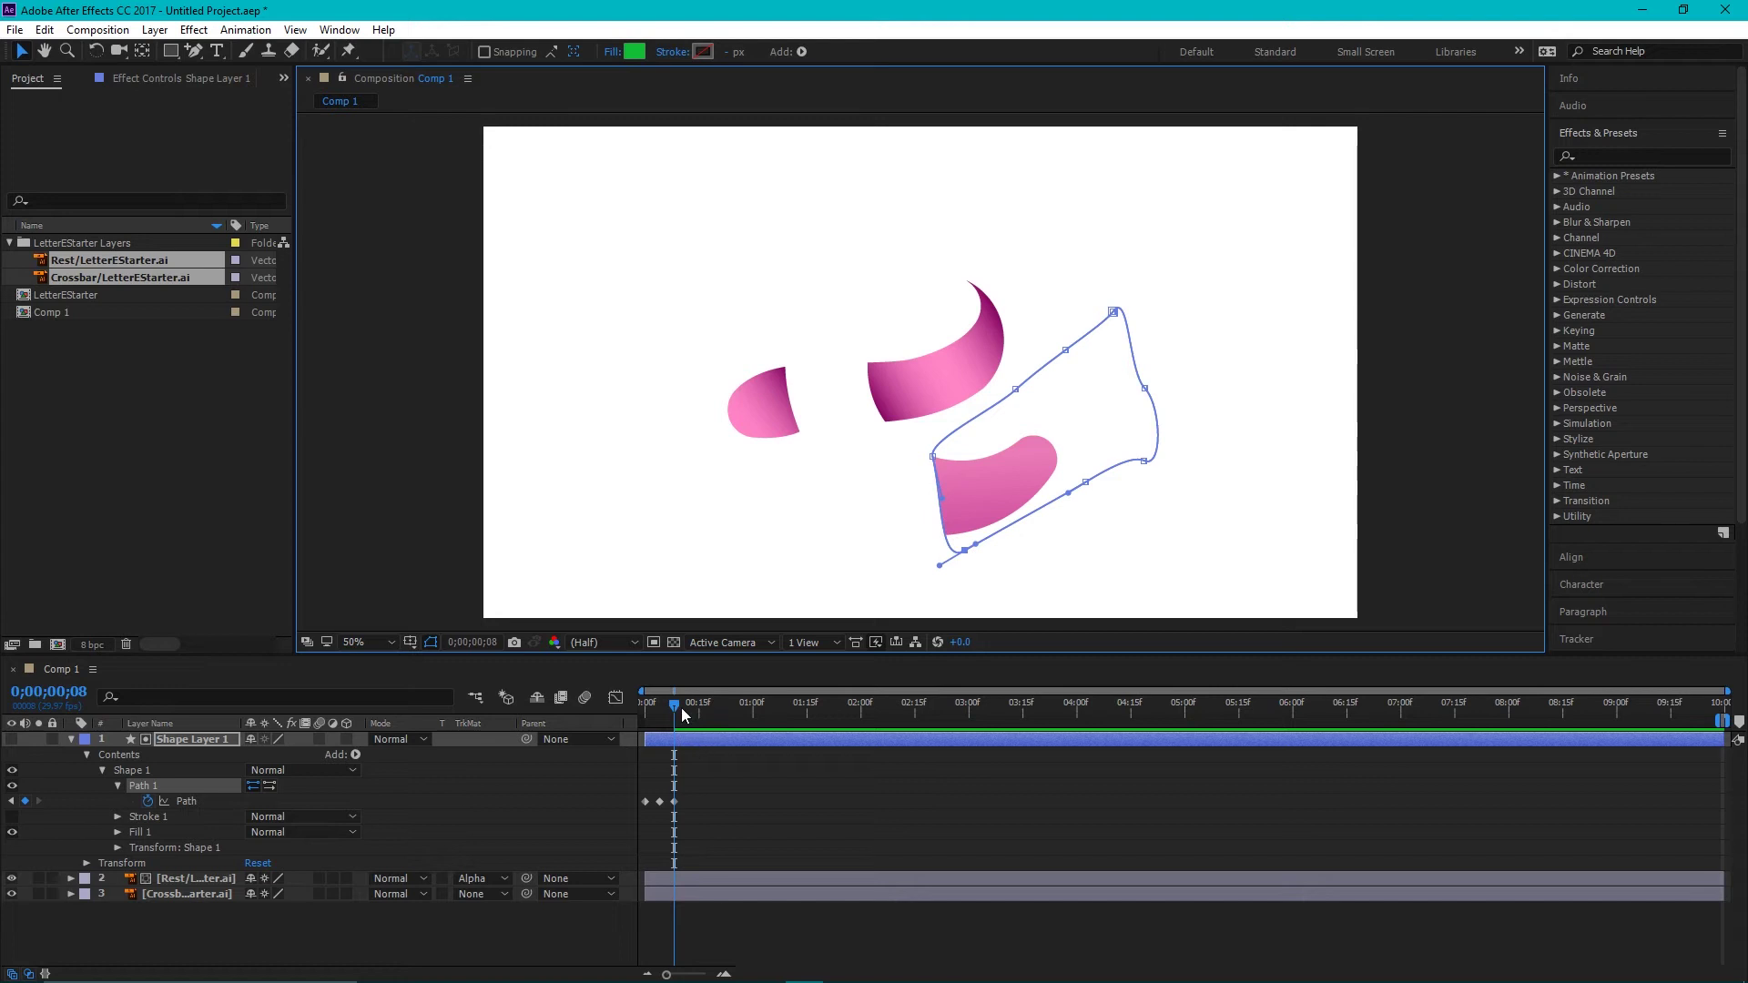
At 0;00;00;12, move the matte path's leading and edge points toward the letter's lower-left side to extend the reveal along the lower curve
click(679, 703)
key(Page_Down)
key(Page_Down)
key(Page_Down)
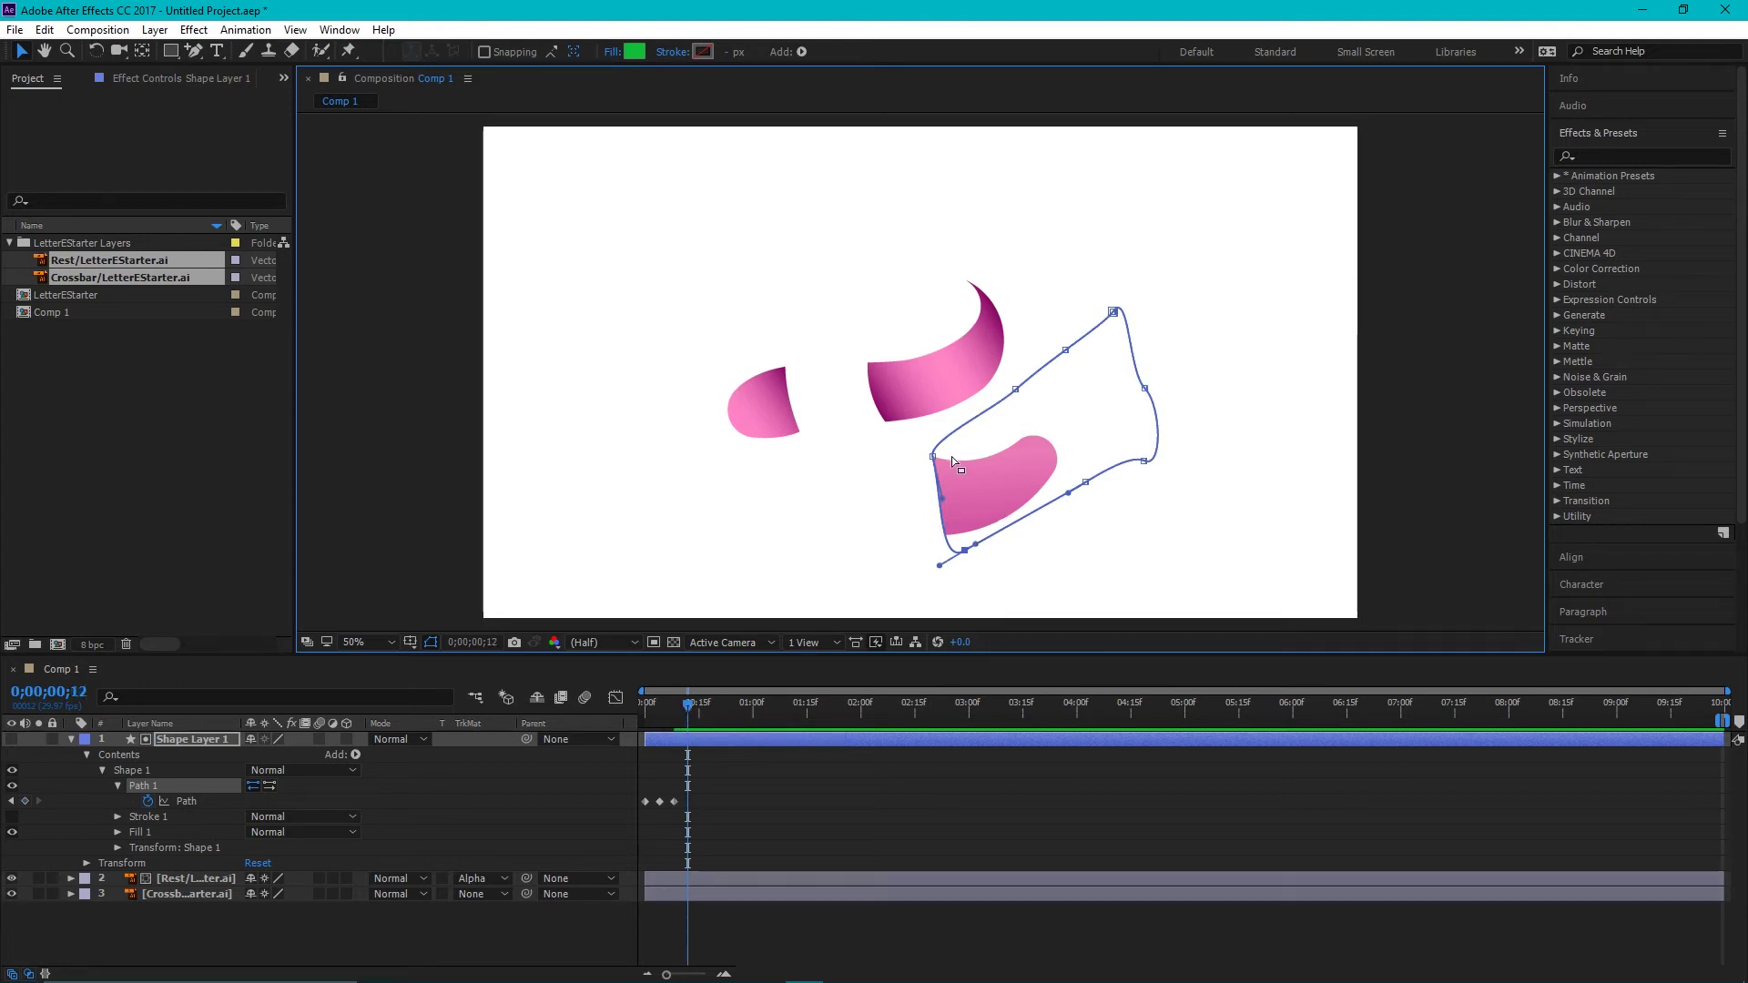
drag(934, 463, 869, 446)
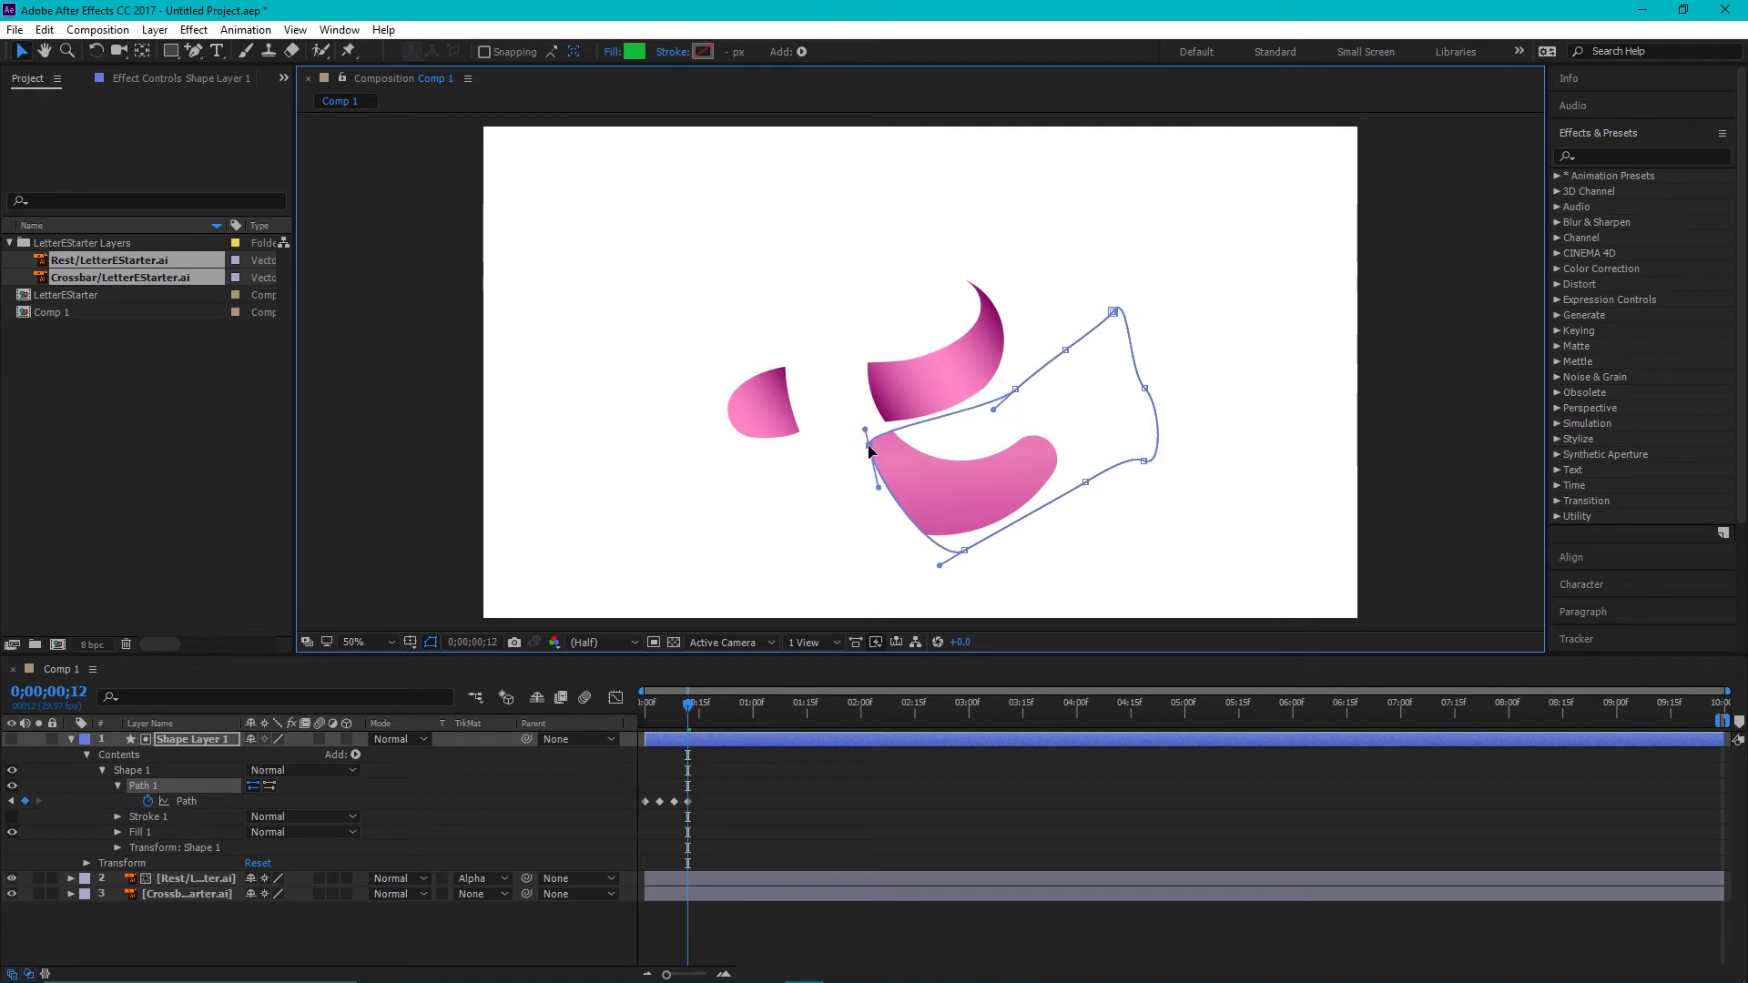
drag(1018, 394, 991, 436)
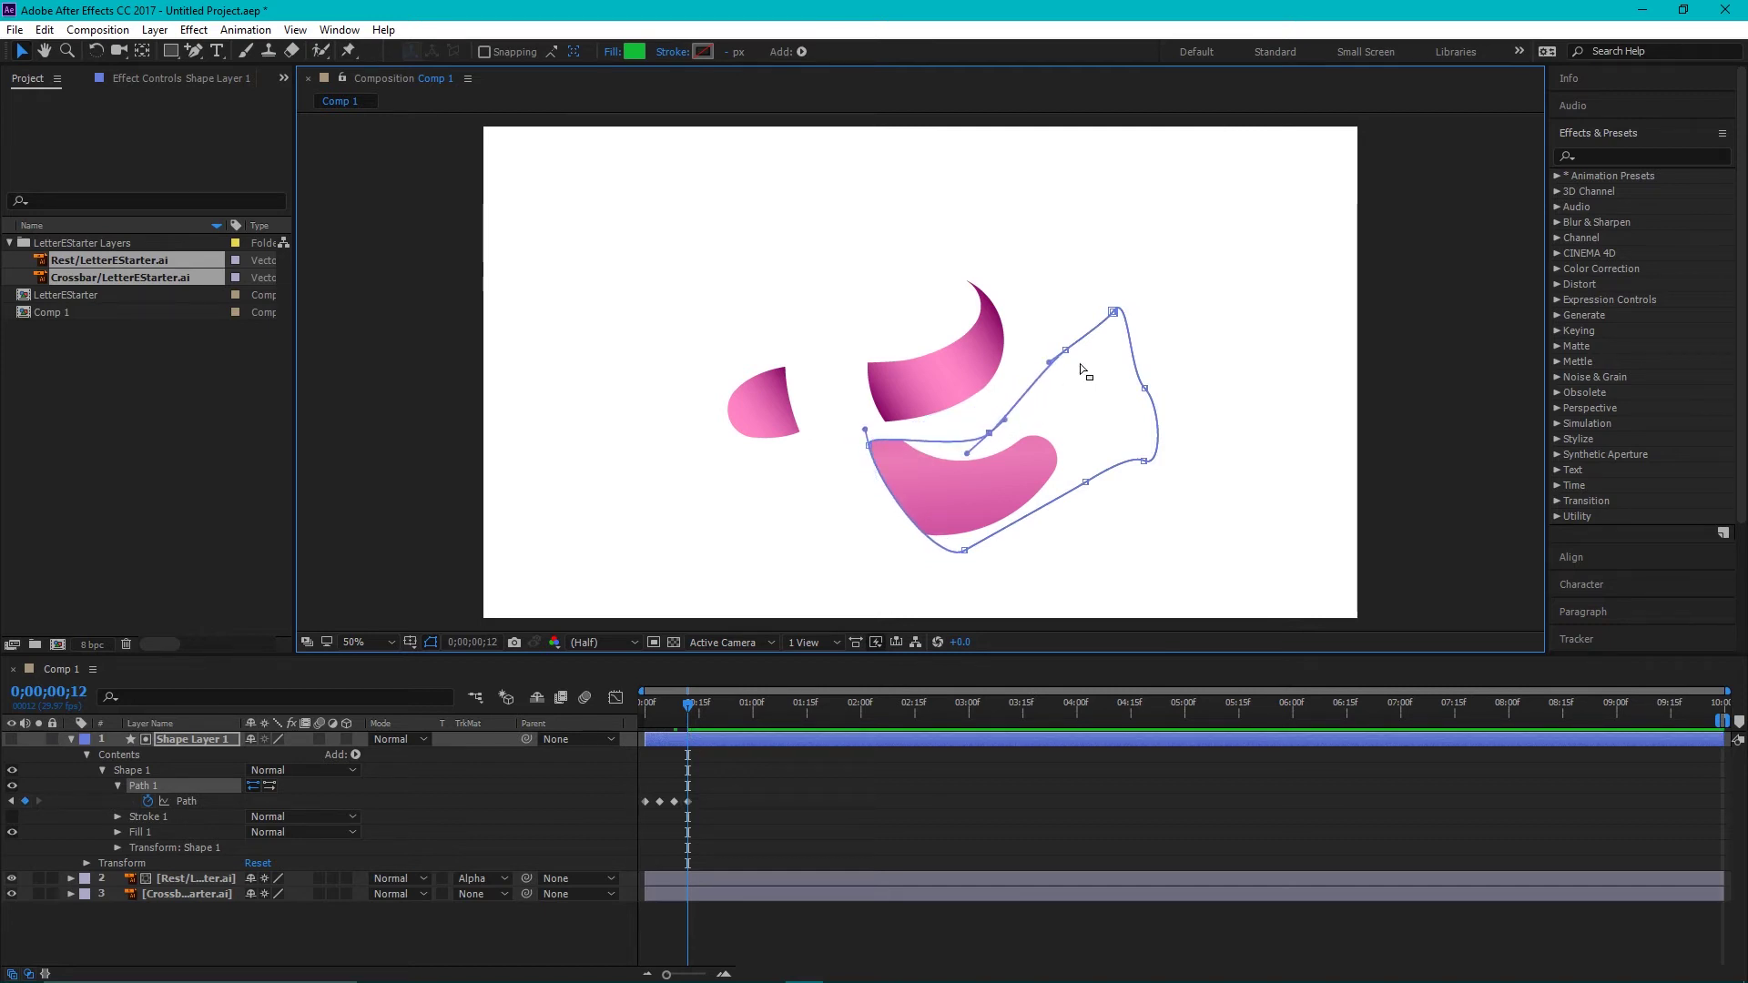
drag(1066, 351, 1052, 402)
drag(1085, 482, 866, 549)
drag(878, 487, 820, 389)
At 0;00;00;16, reshape the matte path's leading points to reveal the letter's left stroke up over the crossbar
key(Page_Down)
key(Page_Down)
key(Page_Down)
key(Page_Down)
drag(863, 547, 839, 548)
drag(989, 433, 926, 403)
drag(817, 380, 803, 344)
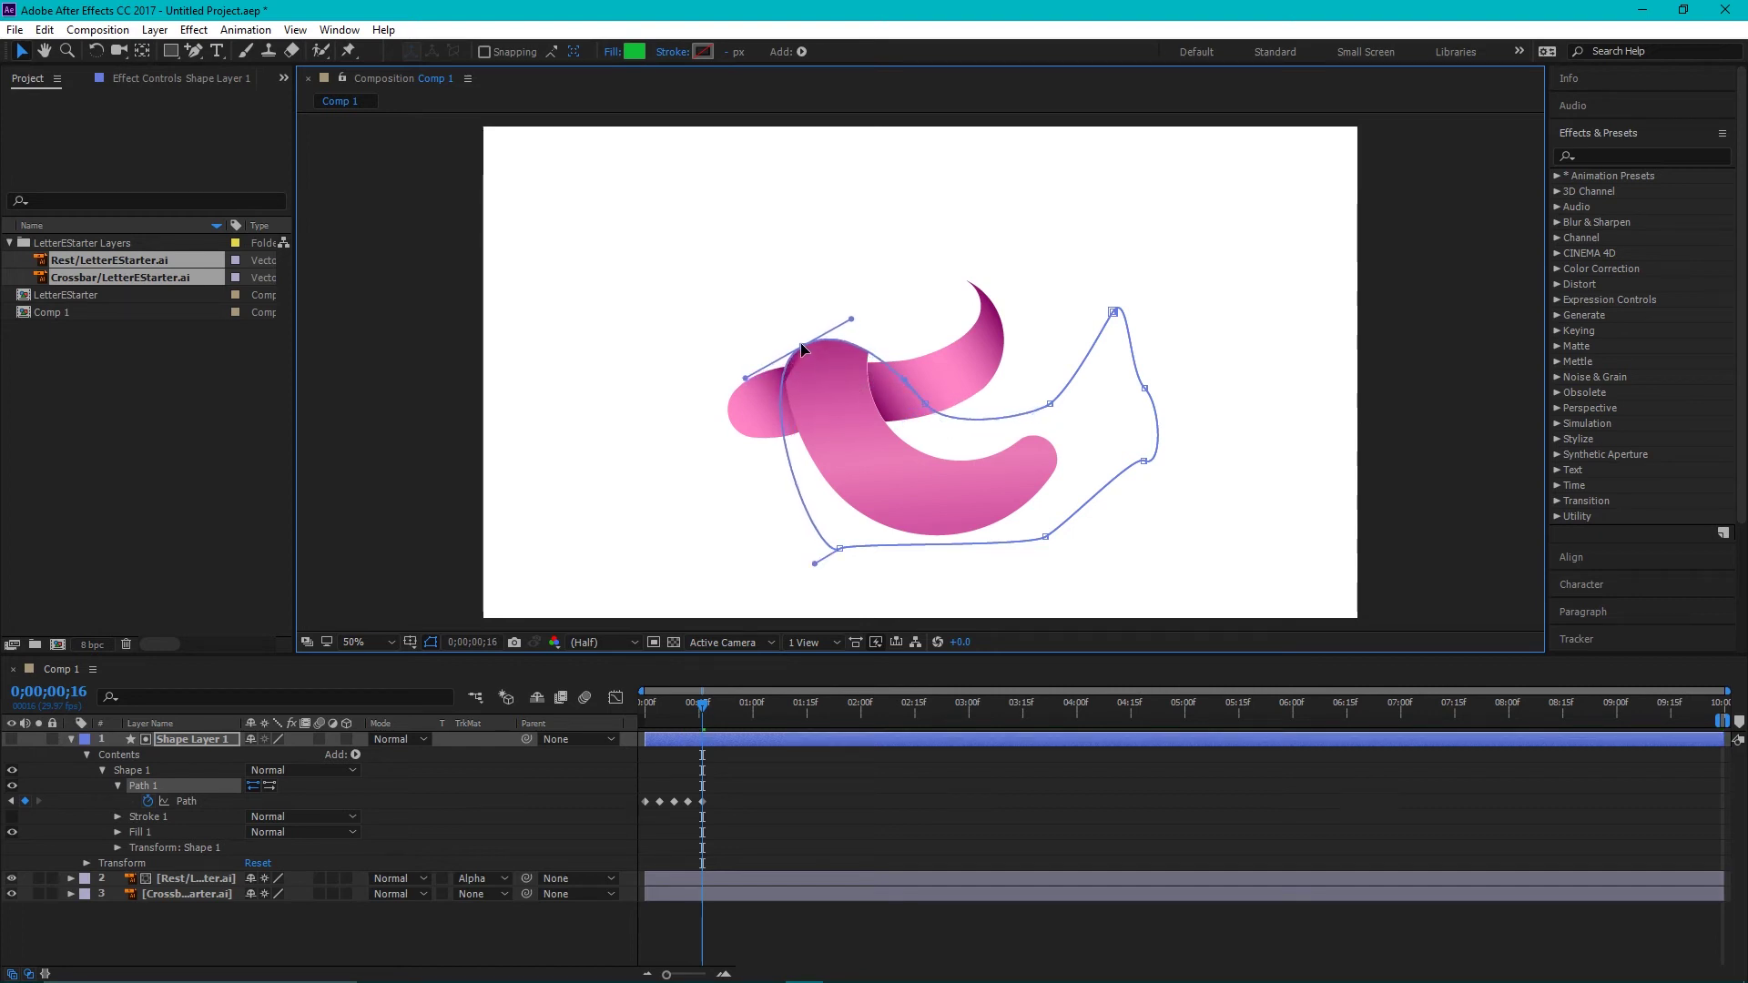
At 0;00;00;20, move the matte path's lower, inner and leading points to extend the reveal over the letter's upper arc
key(Page_Down)
key(Page_Down)
key(Page_Down)
key(Page_Down)
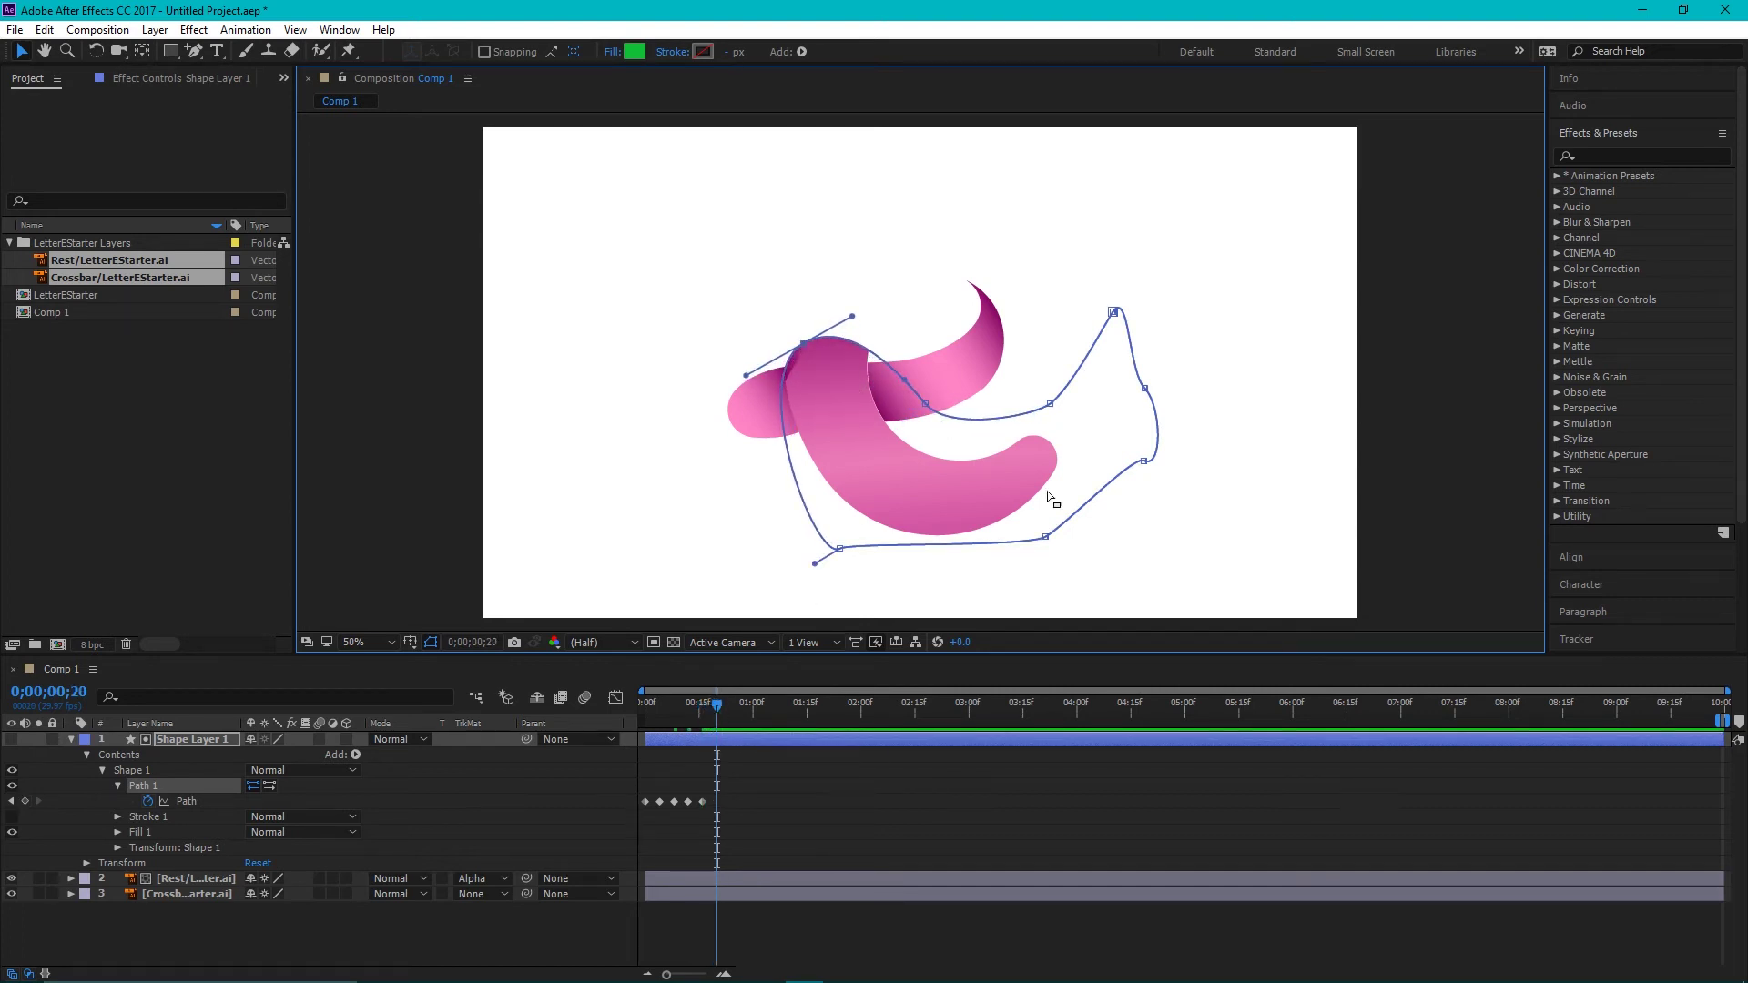
drag(1046, 538, 967, 580)
drag(1050, 404, 981, 422)
drag(803, 344, 797, 273)
drag(926, 403, 976, 235)
At 0;00;00;24, pull the matte path's two upper points outward to clear the outer edge of the letter's upper arc
key(Page_Down)
key(Page_Down)
key(Page_Down)
key(Page_Down)
drag(801, 276, 784, 244)
drag(974, 234, 986, 209)
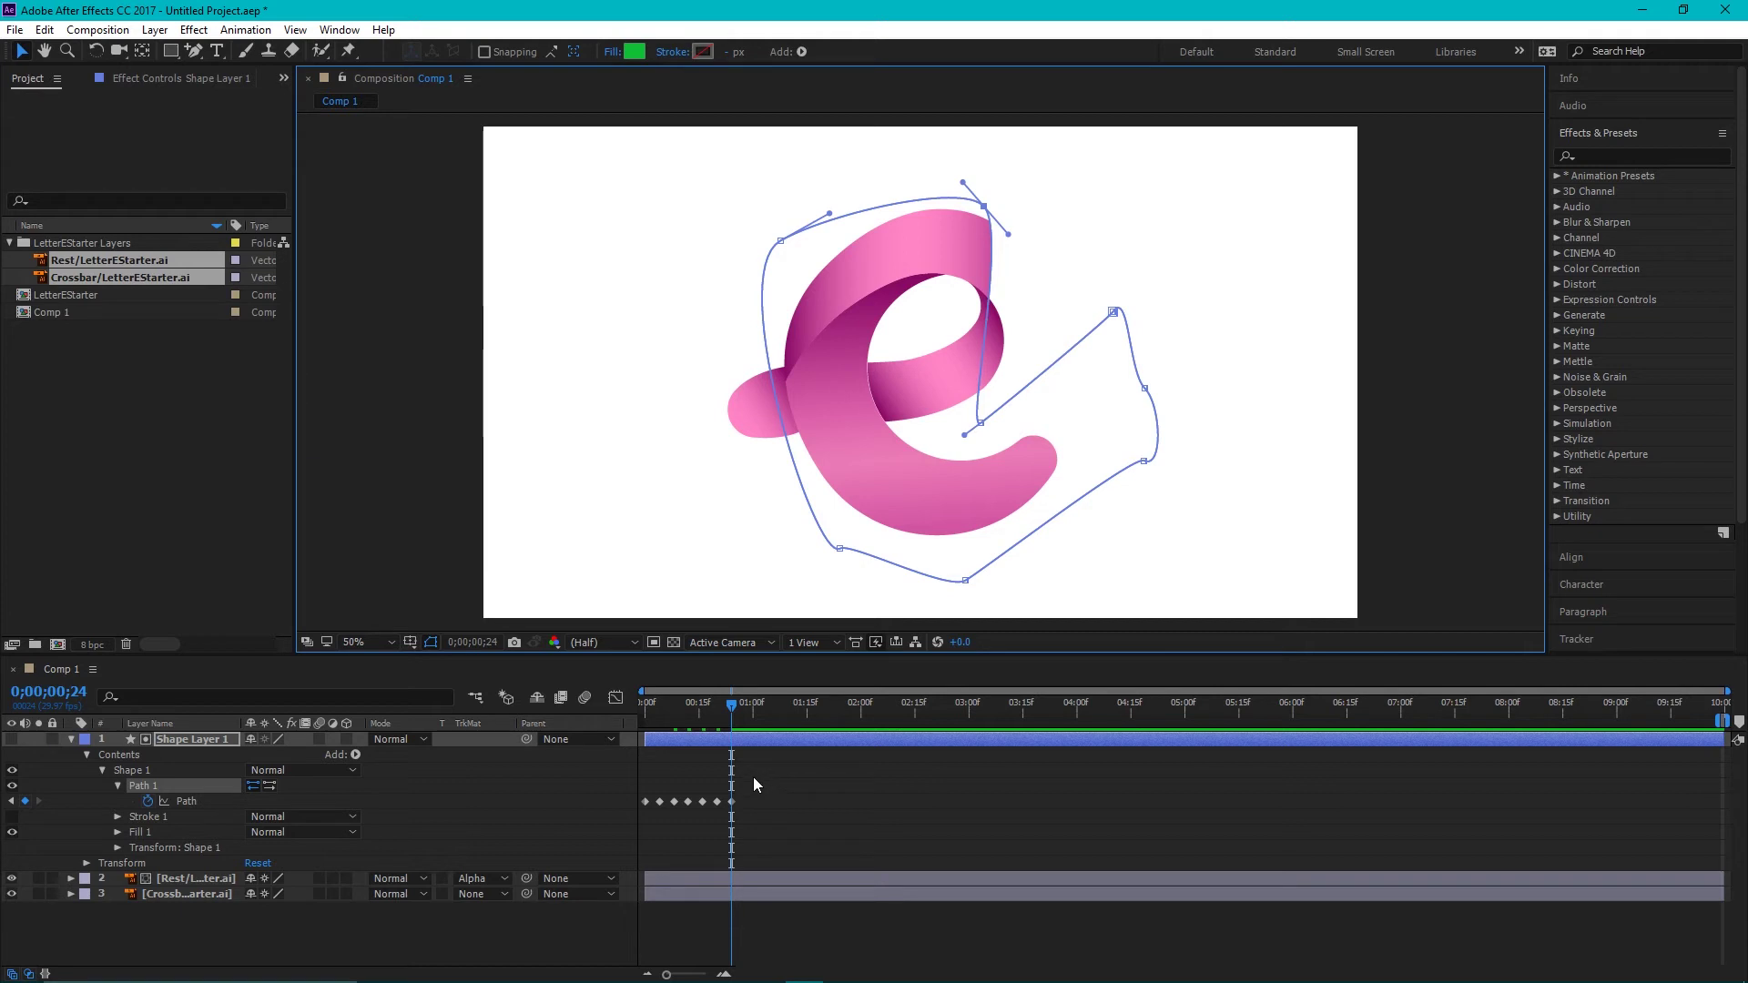
Apply Easy Ease to the matte path's keyframe at 0;00;00;24
click(735, 806)
drag(729, 824, 745, 819)
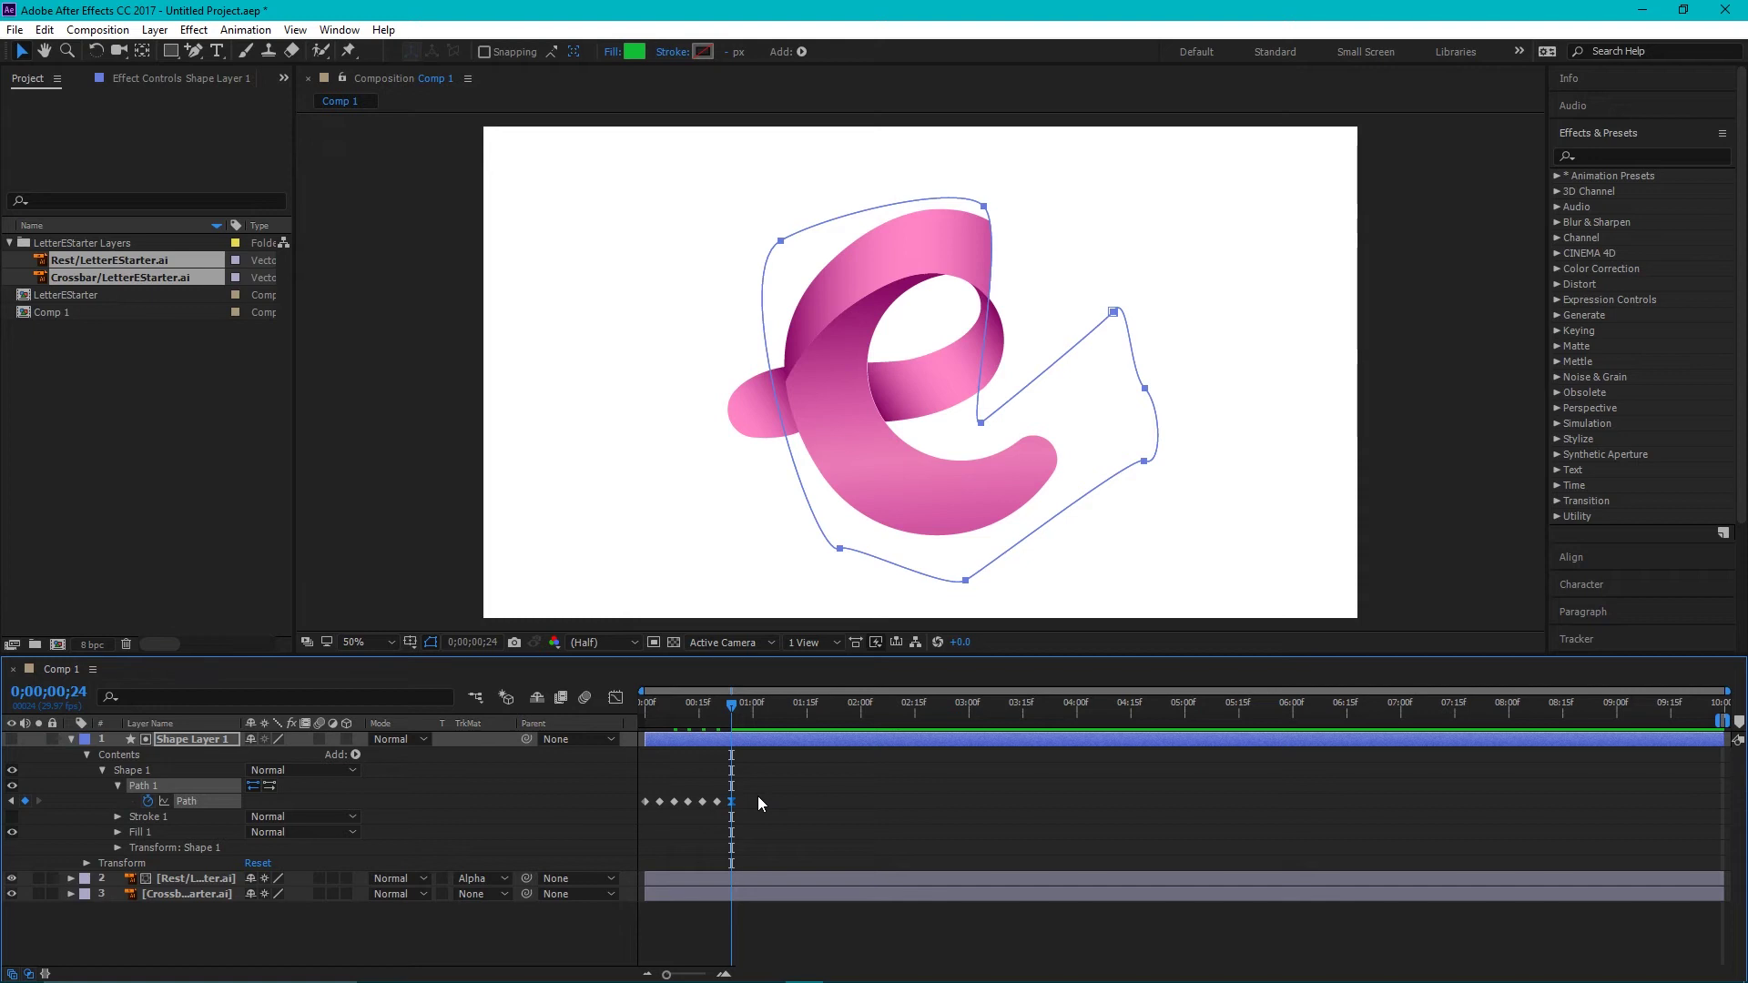
key(F9)
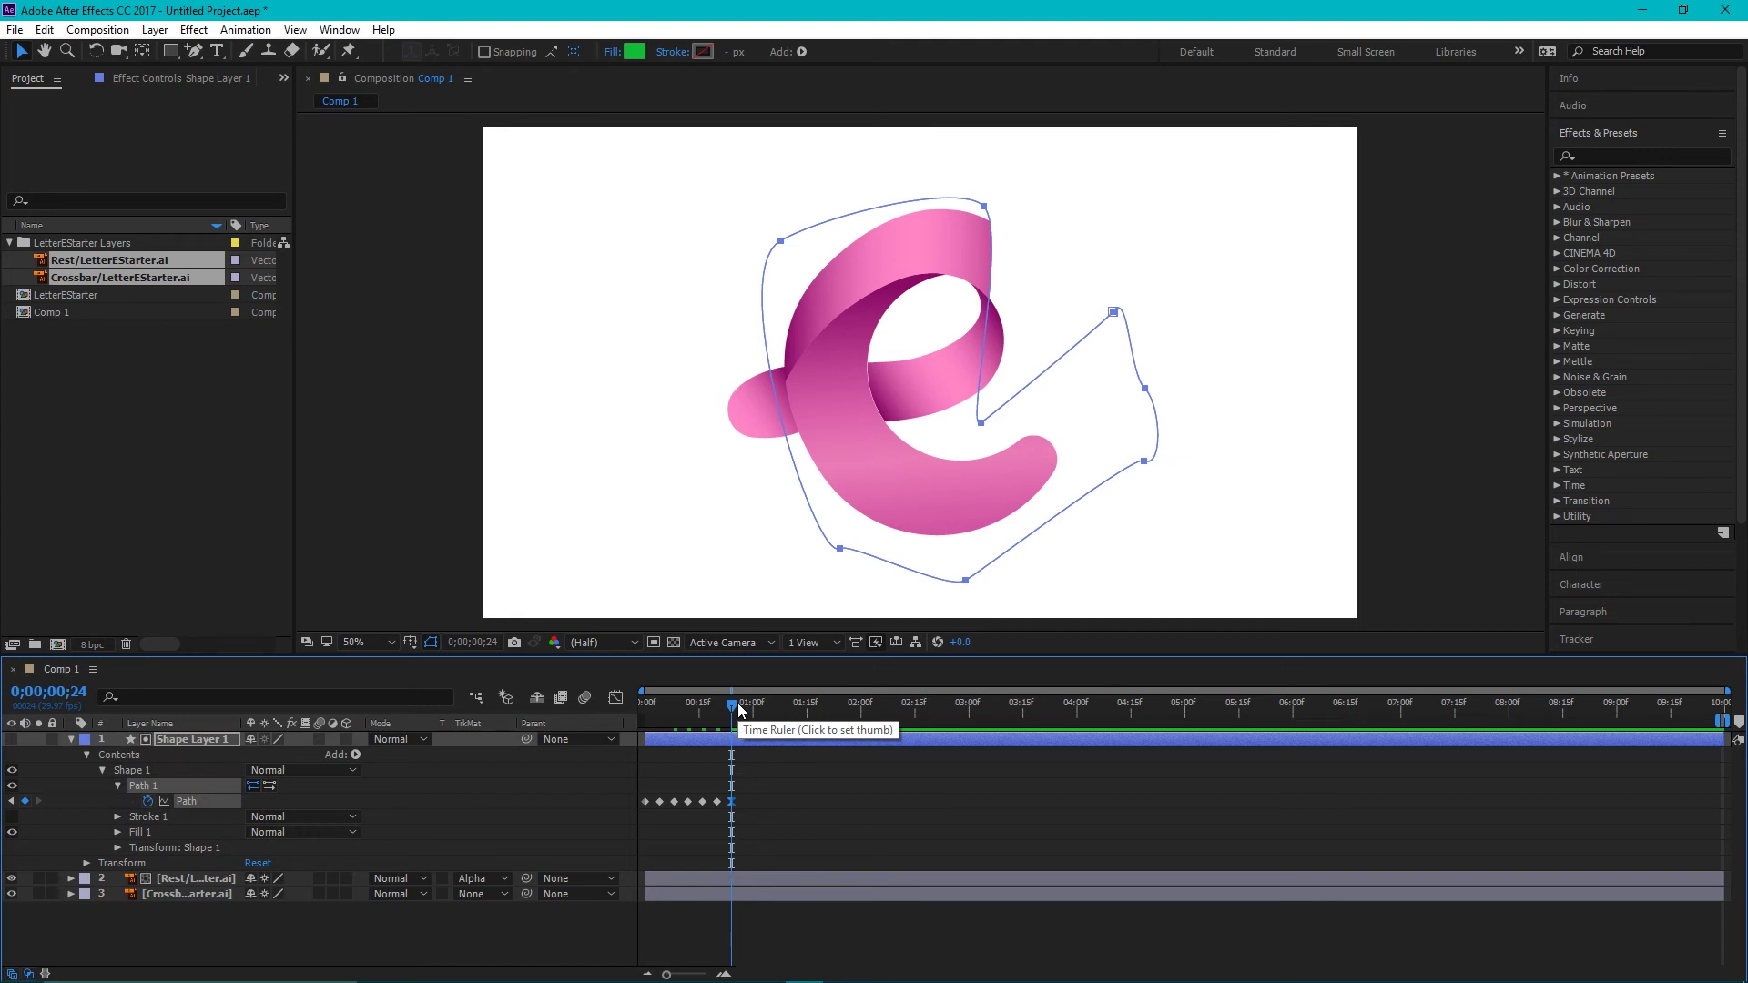
Advance the current time to 0;00;00;28
key(Page_Down)
key(Page_Down)
key(Page_Down)
key(Page_Down)
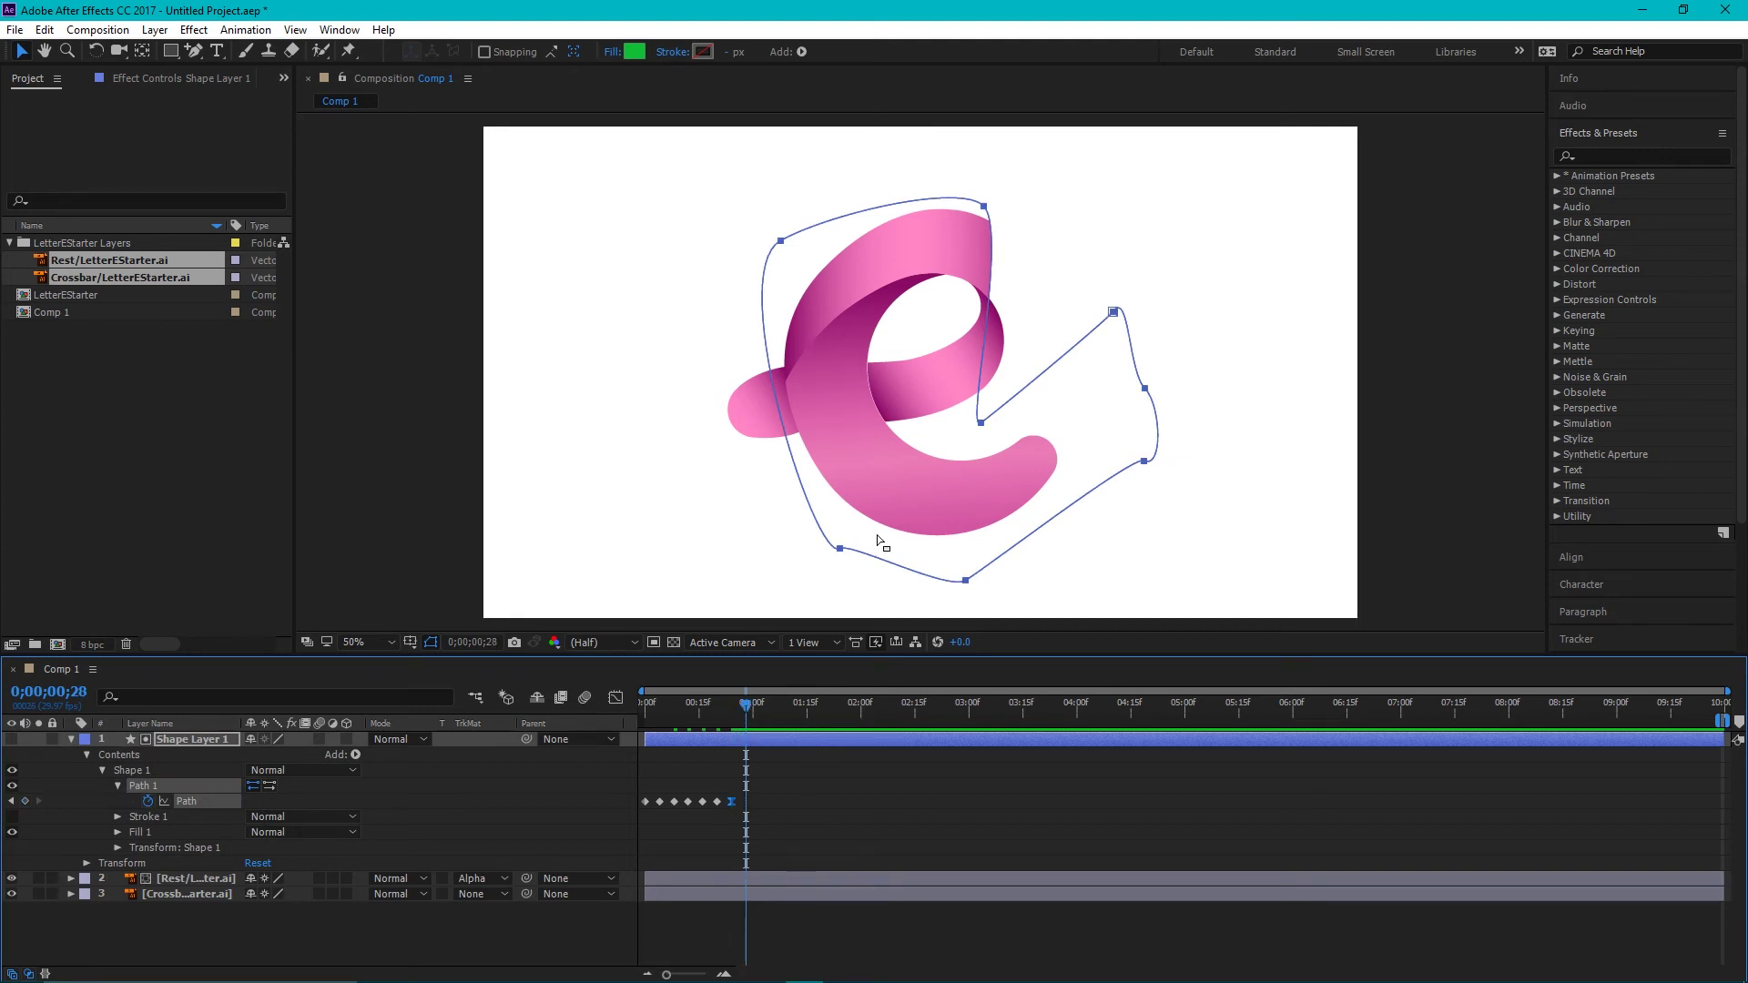
drag(984, 208, 1007, 234)
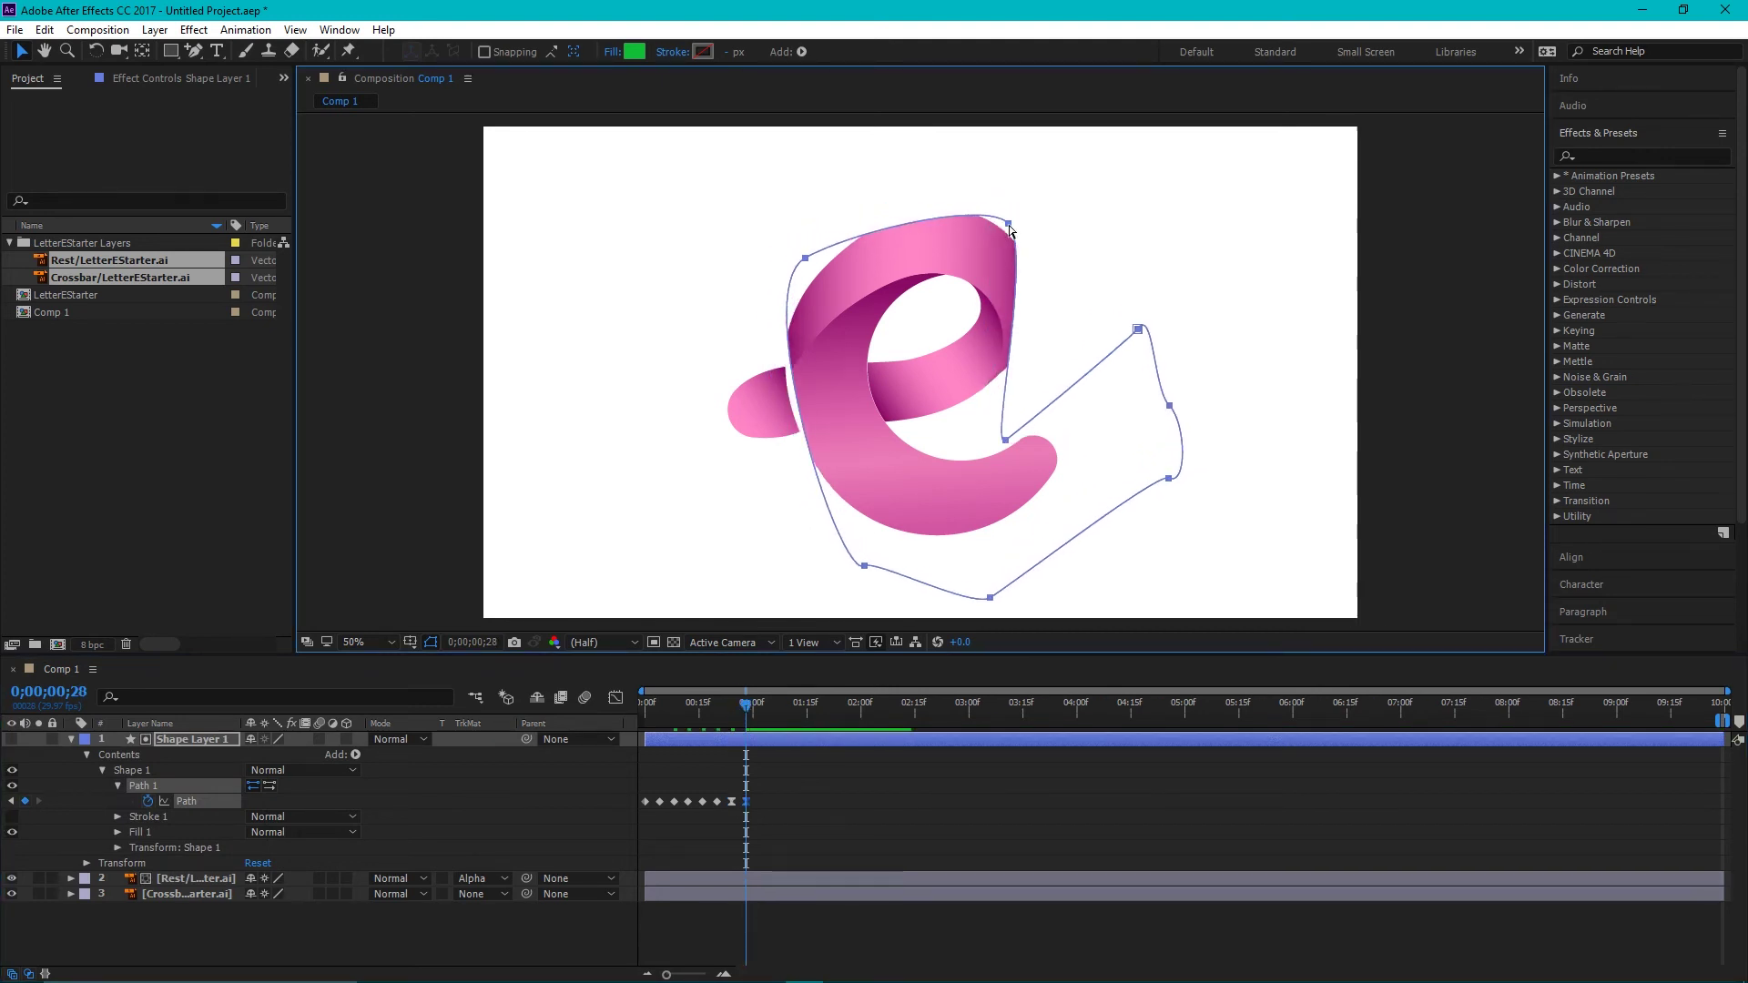
key(ctrl+z)
key(ctrl+shift+z)
Add a vertex to the matte path's inner right edge at 0;00;00;28 and pull it outward to reveal the letter's right curve
key(g)
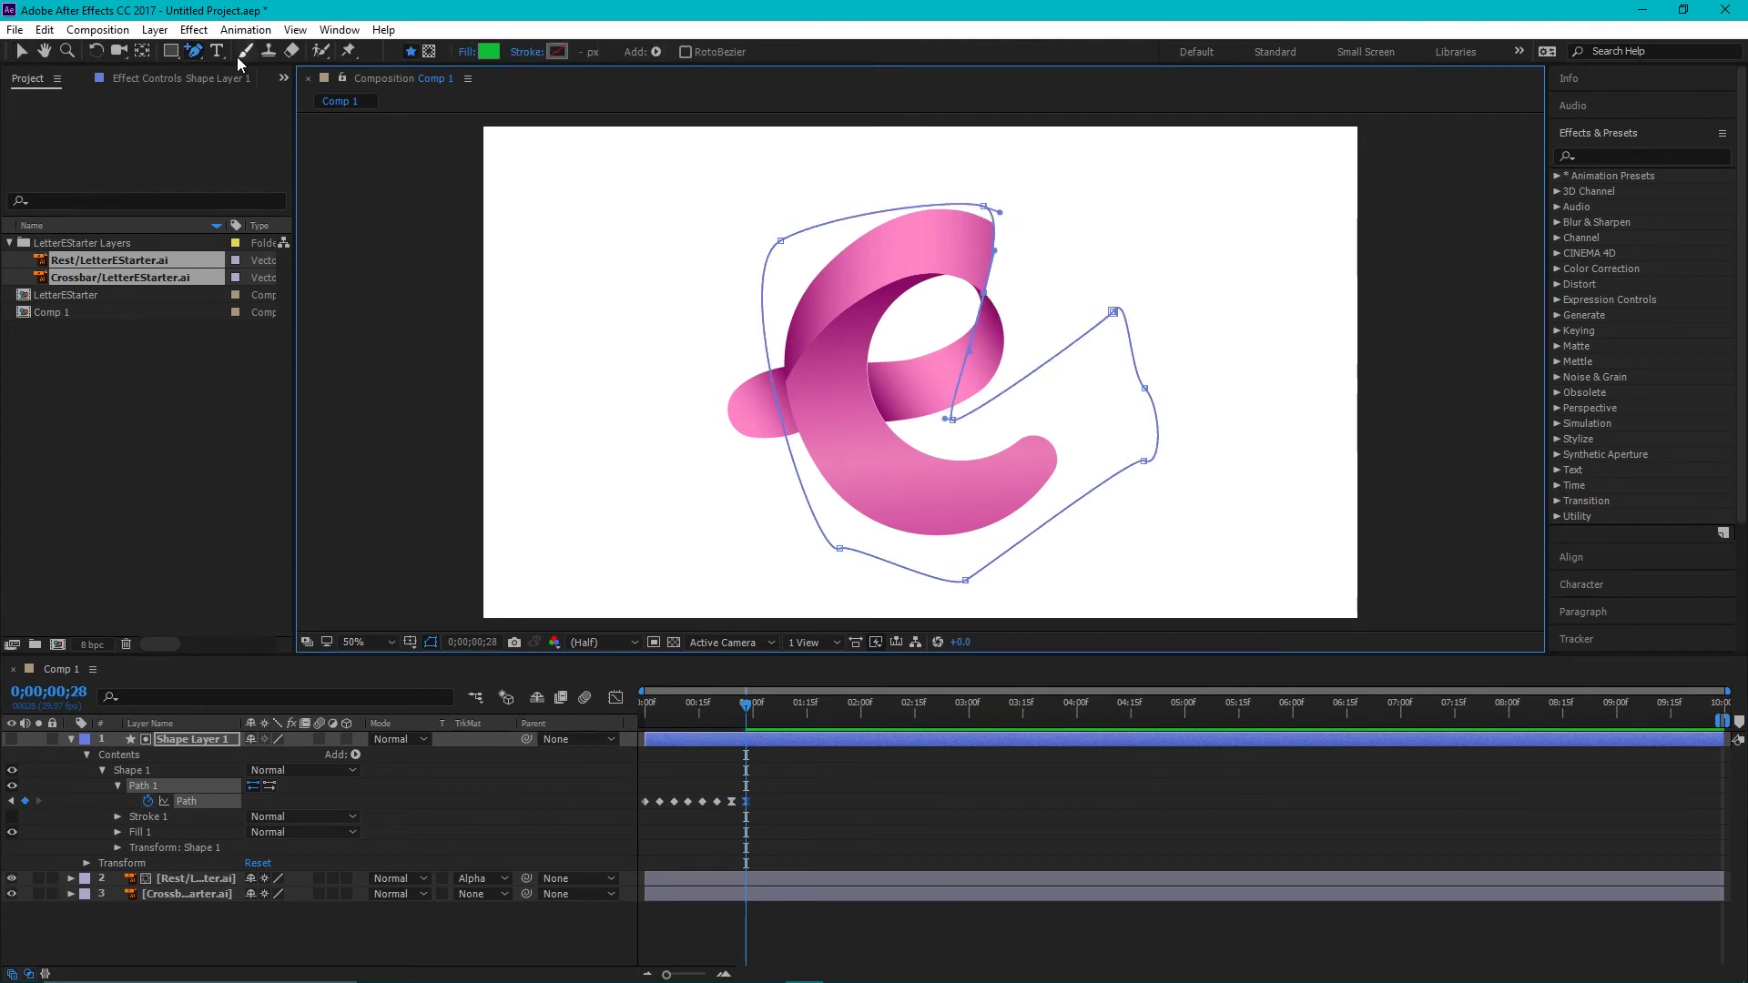
click(23, 52)
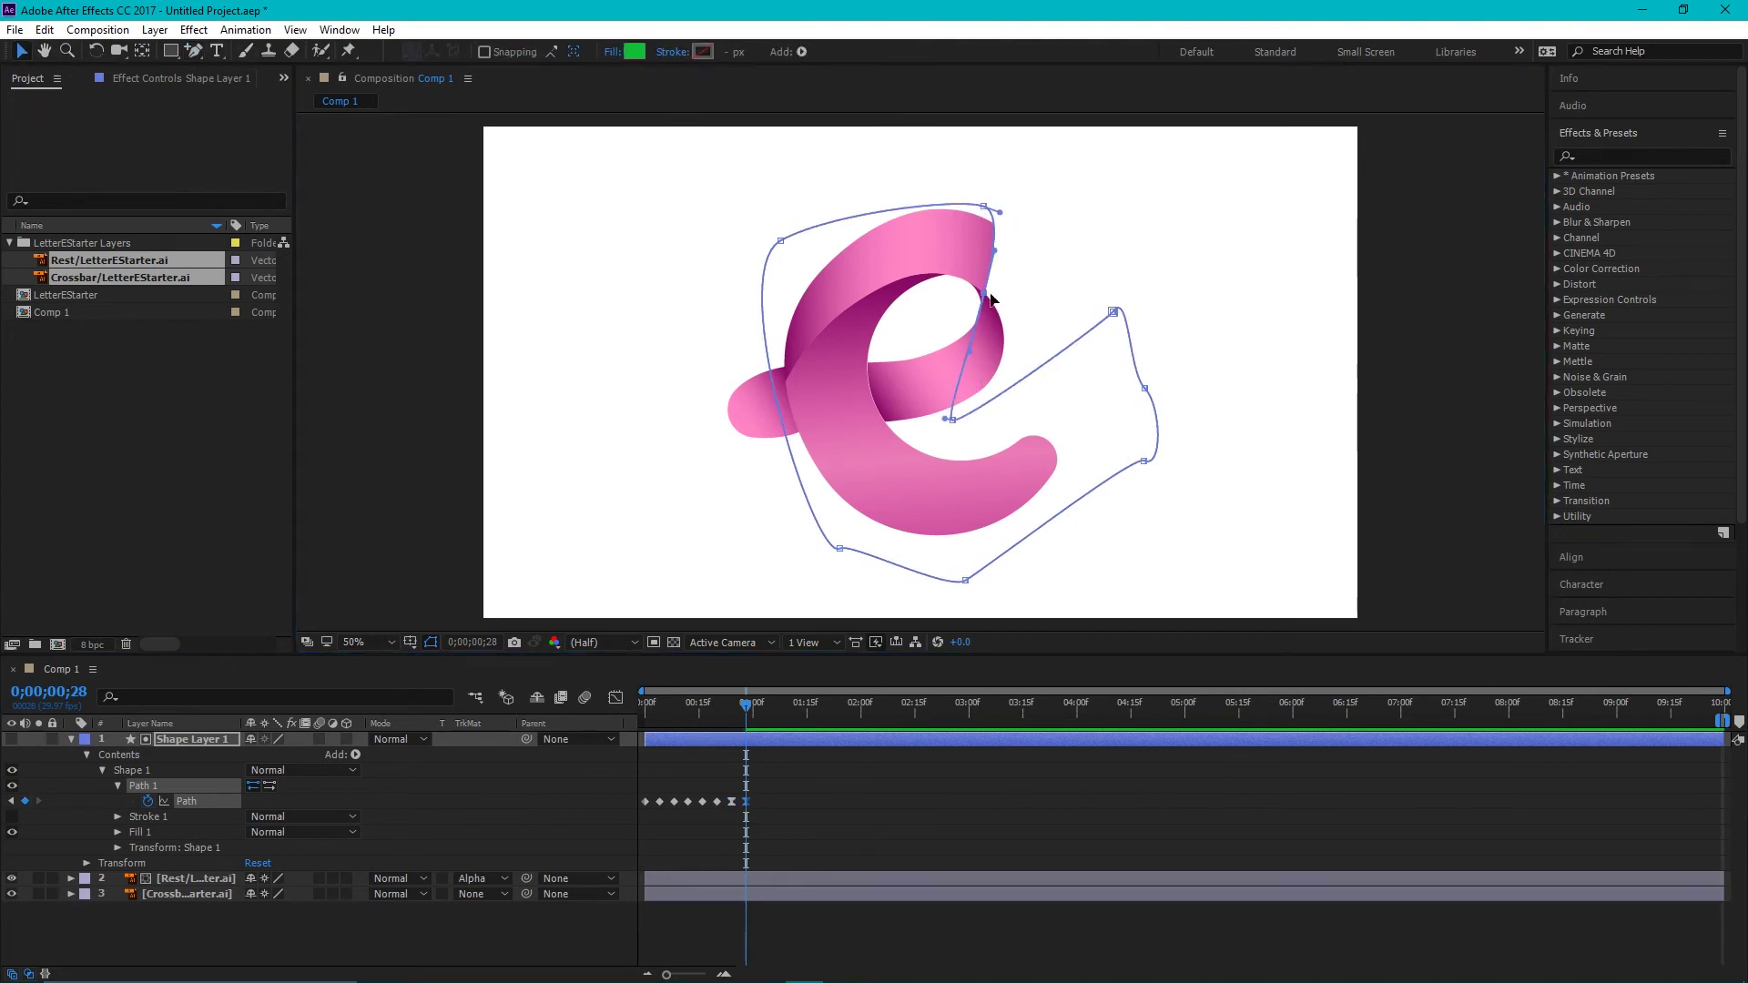
drag(983, 293, 1055, 334)
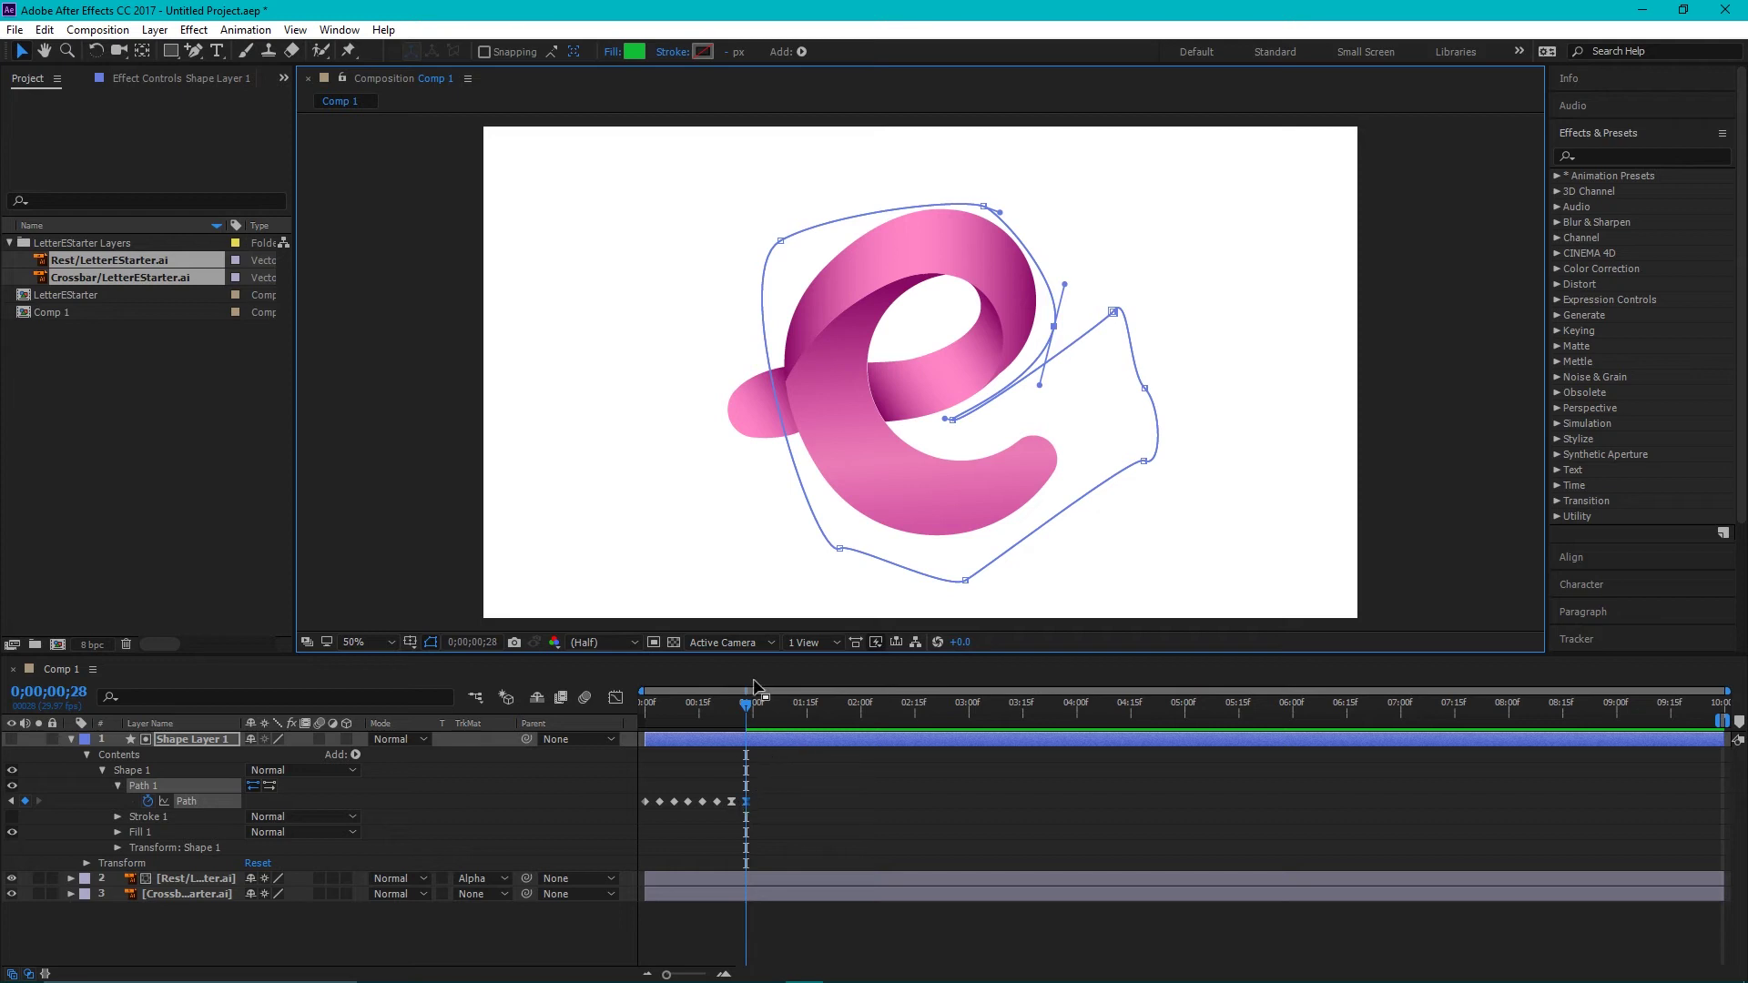
Return to 0;00;00;24, add a new shape layer and place it directly above the Crossbar layer
drag(747, 715, 732, 717)
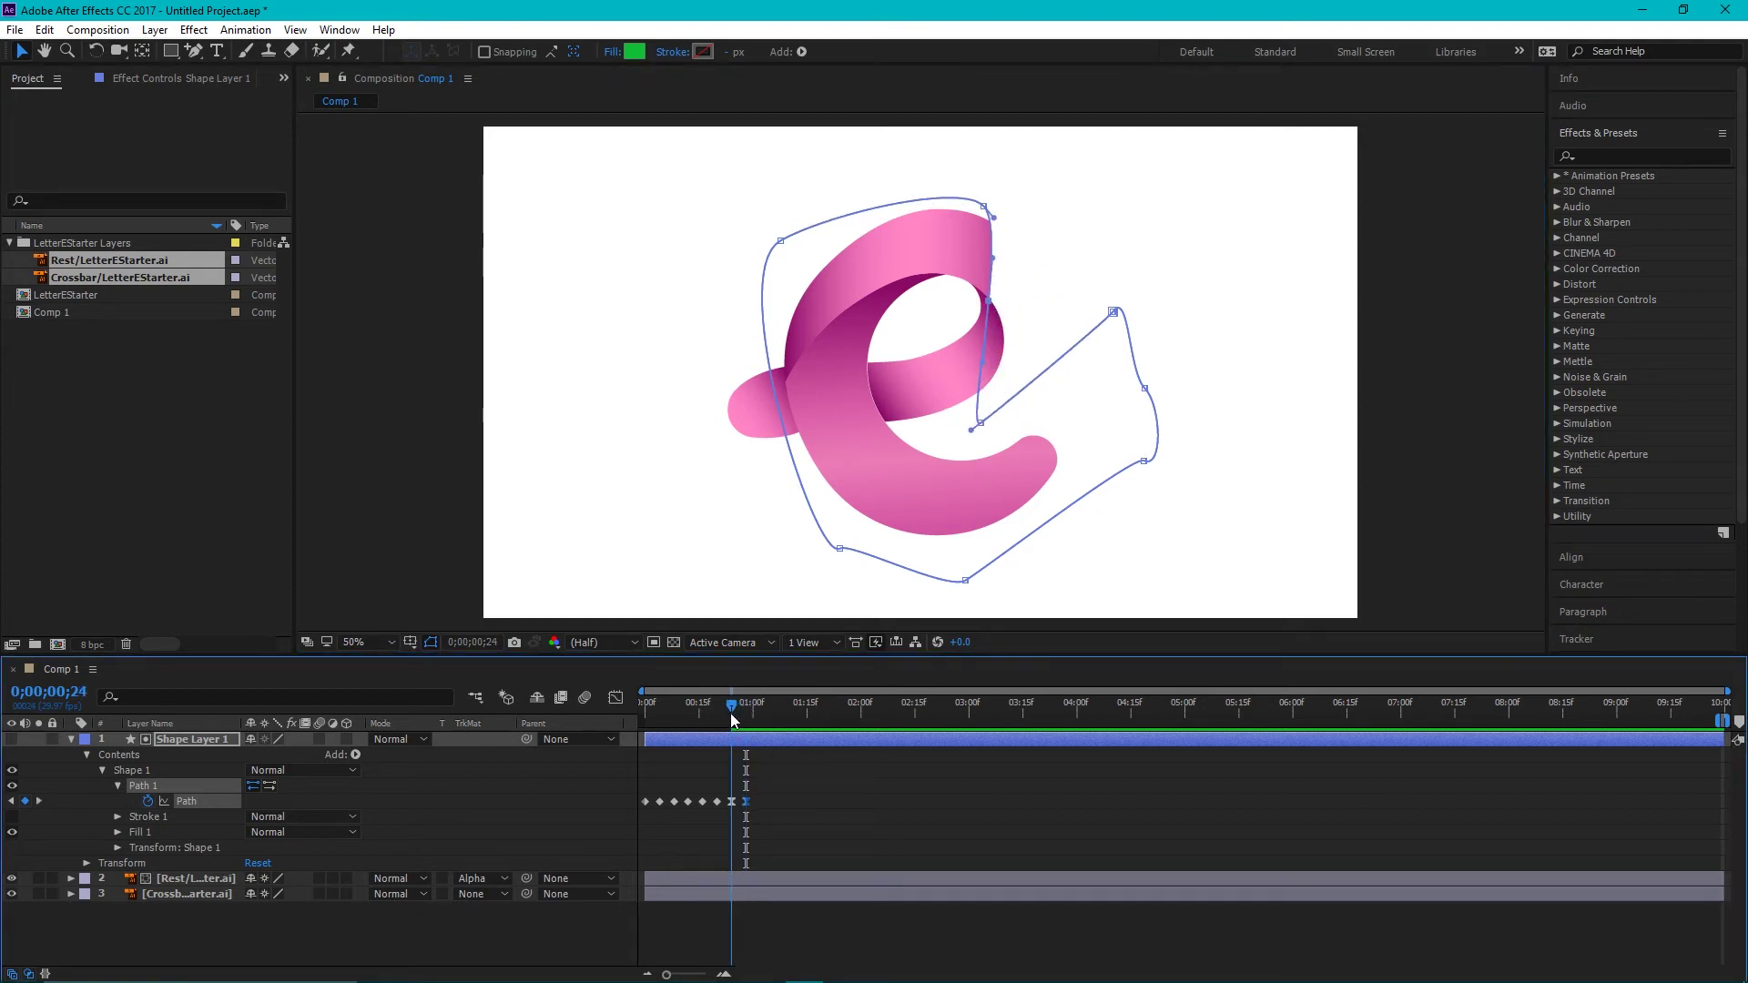
click(70, 740)
right_click(217, 854)
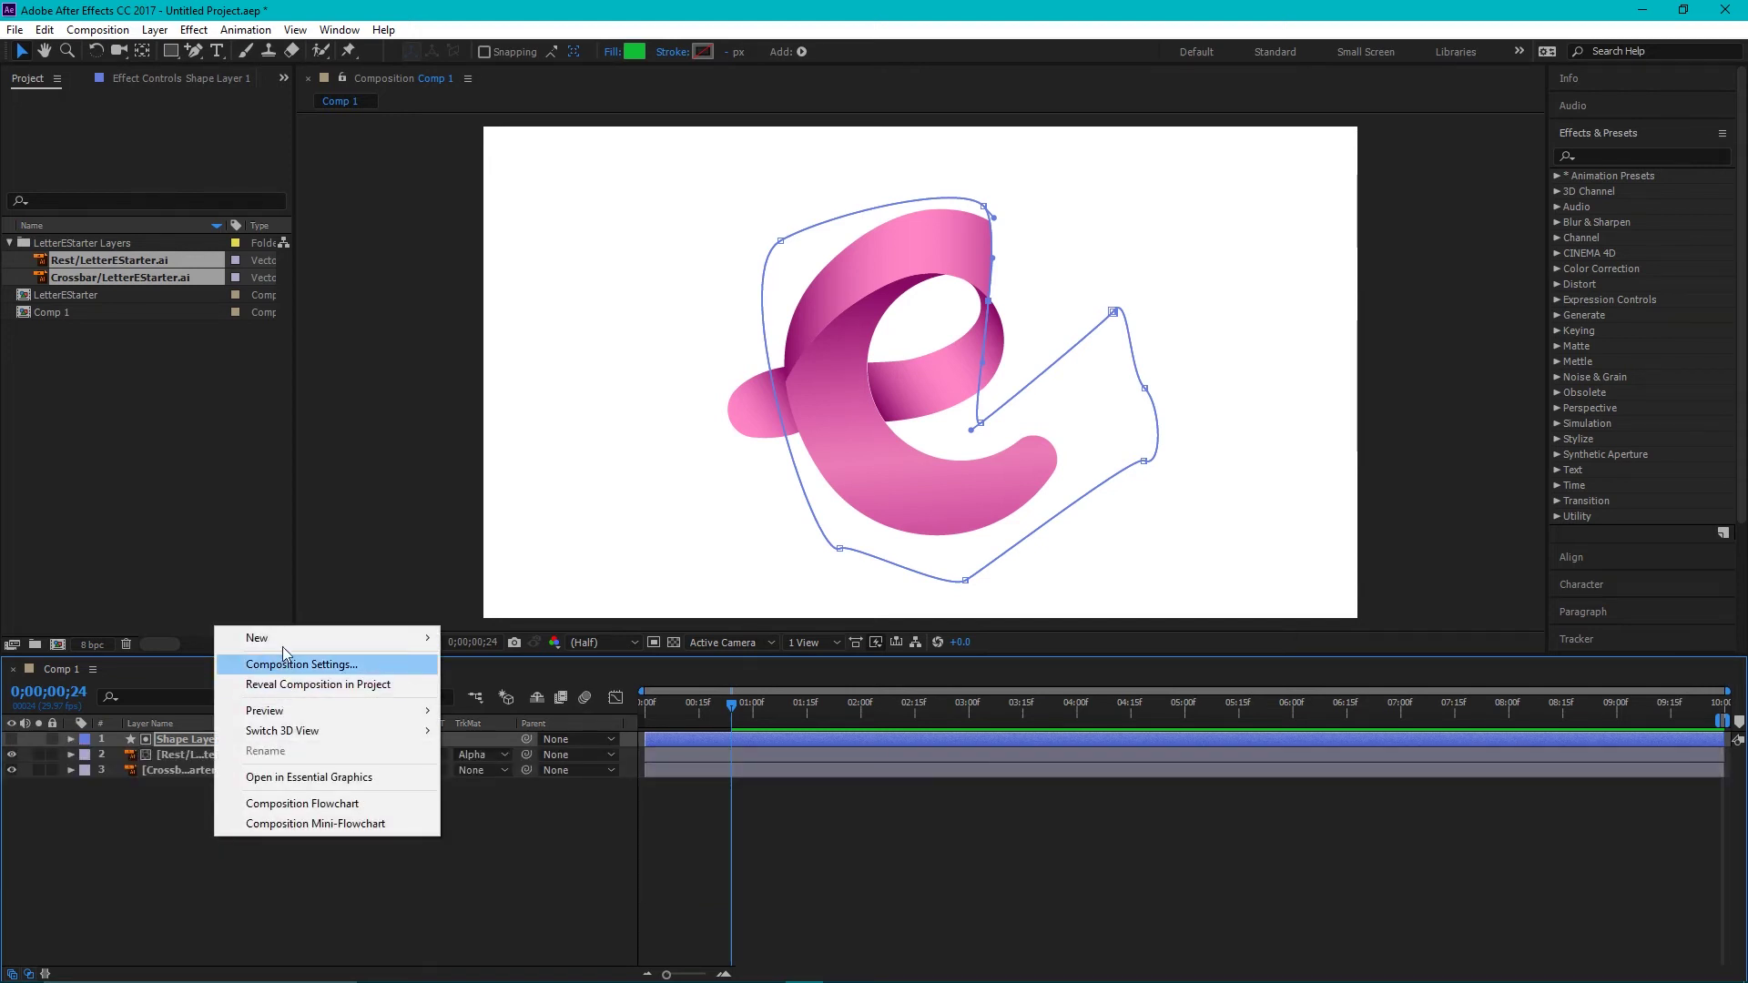
mouse_move(283, 648)
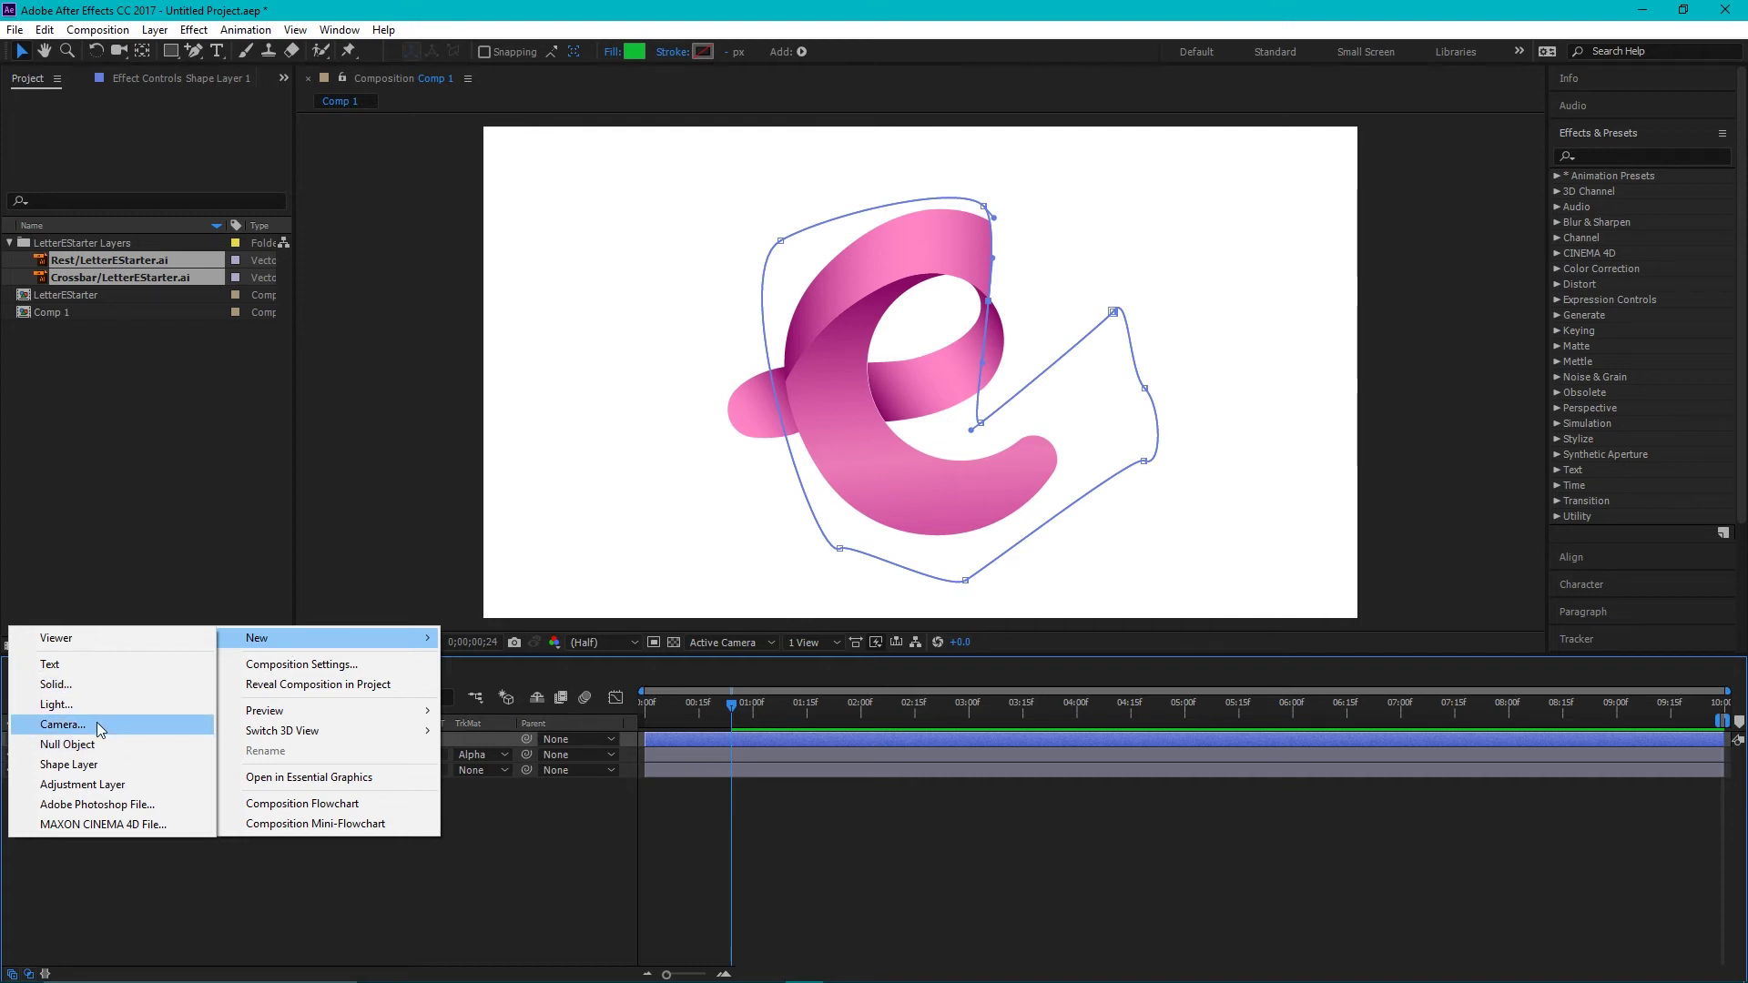
click(128, 765)
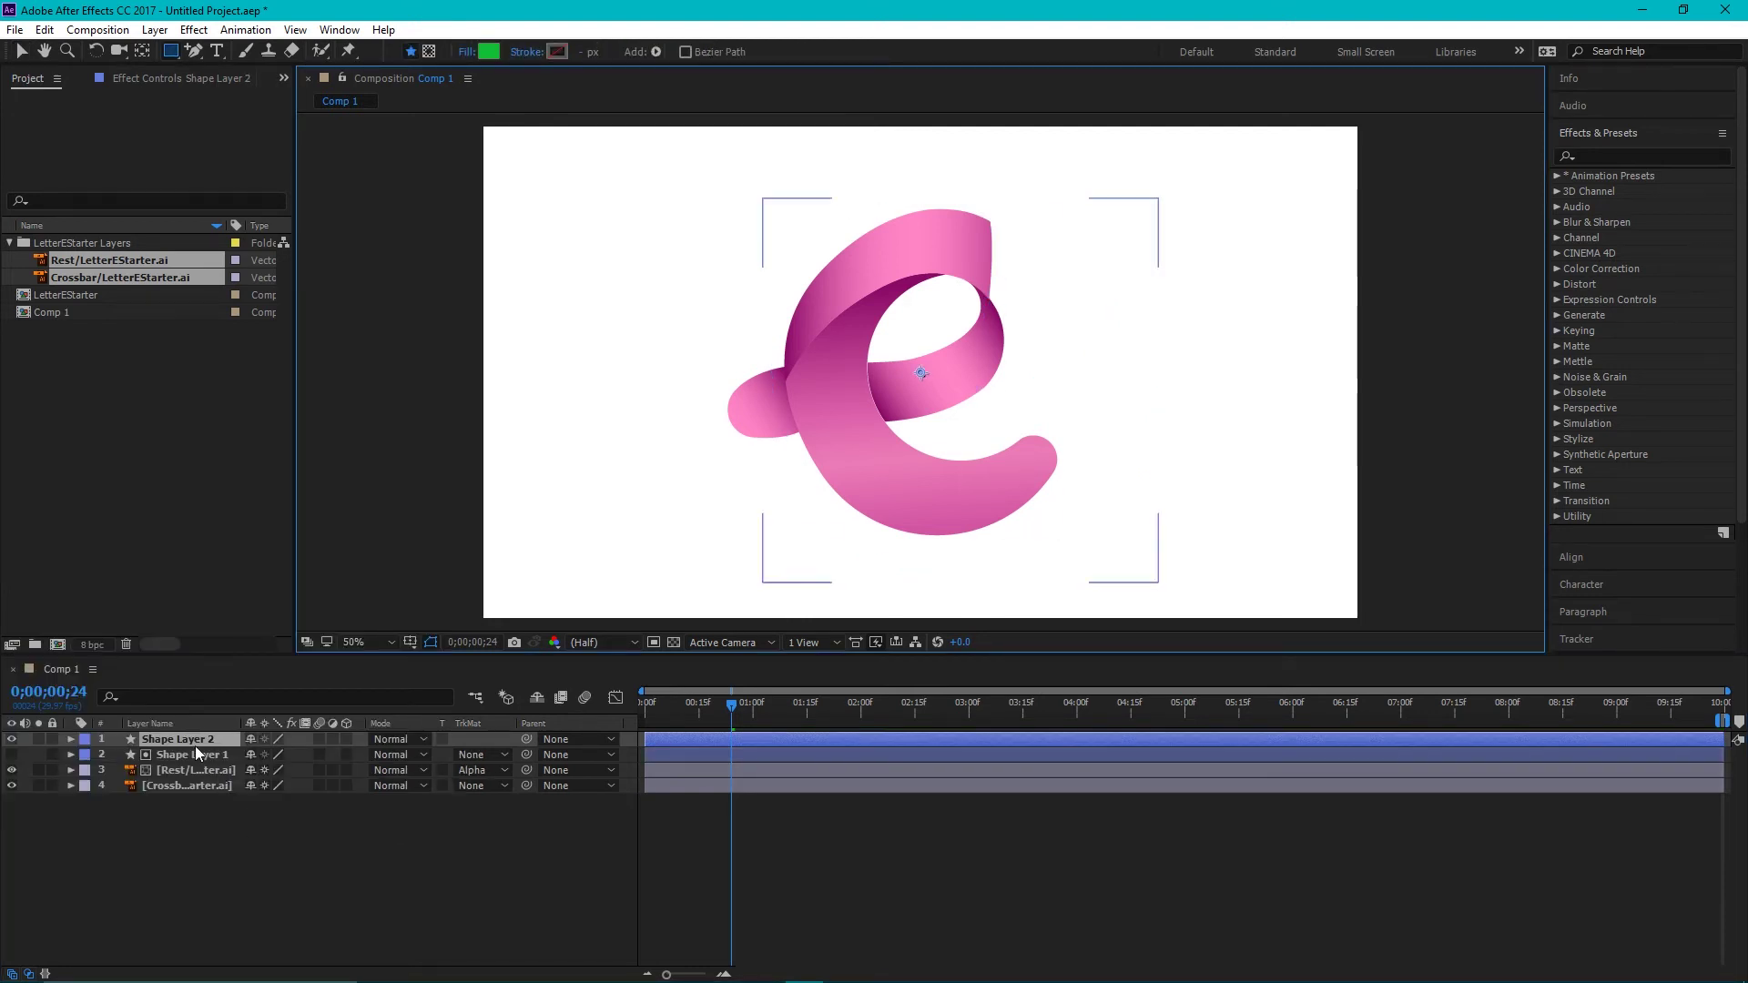
key(ctrl+bracketleft)
key(ctrl+bracketleft)
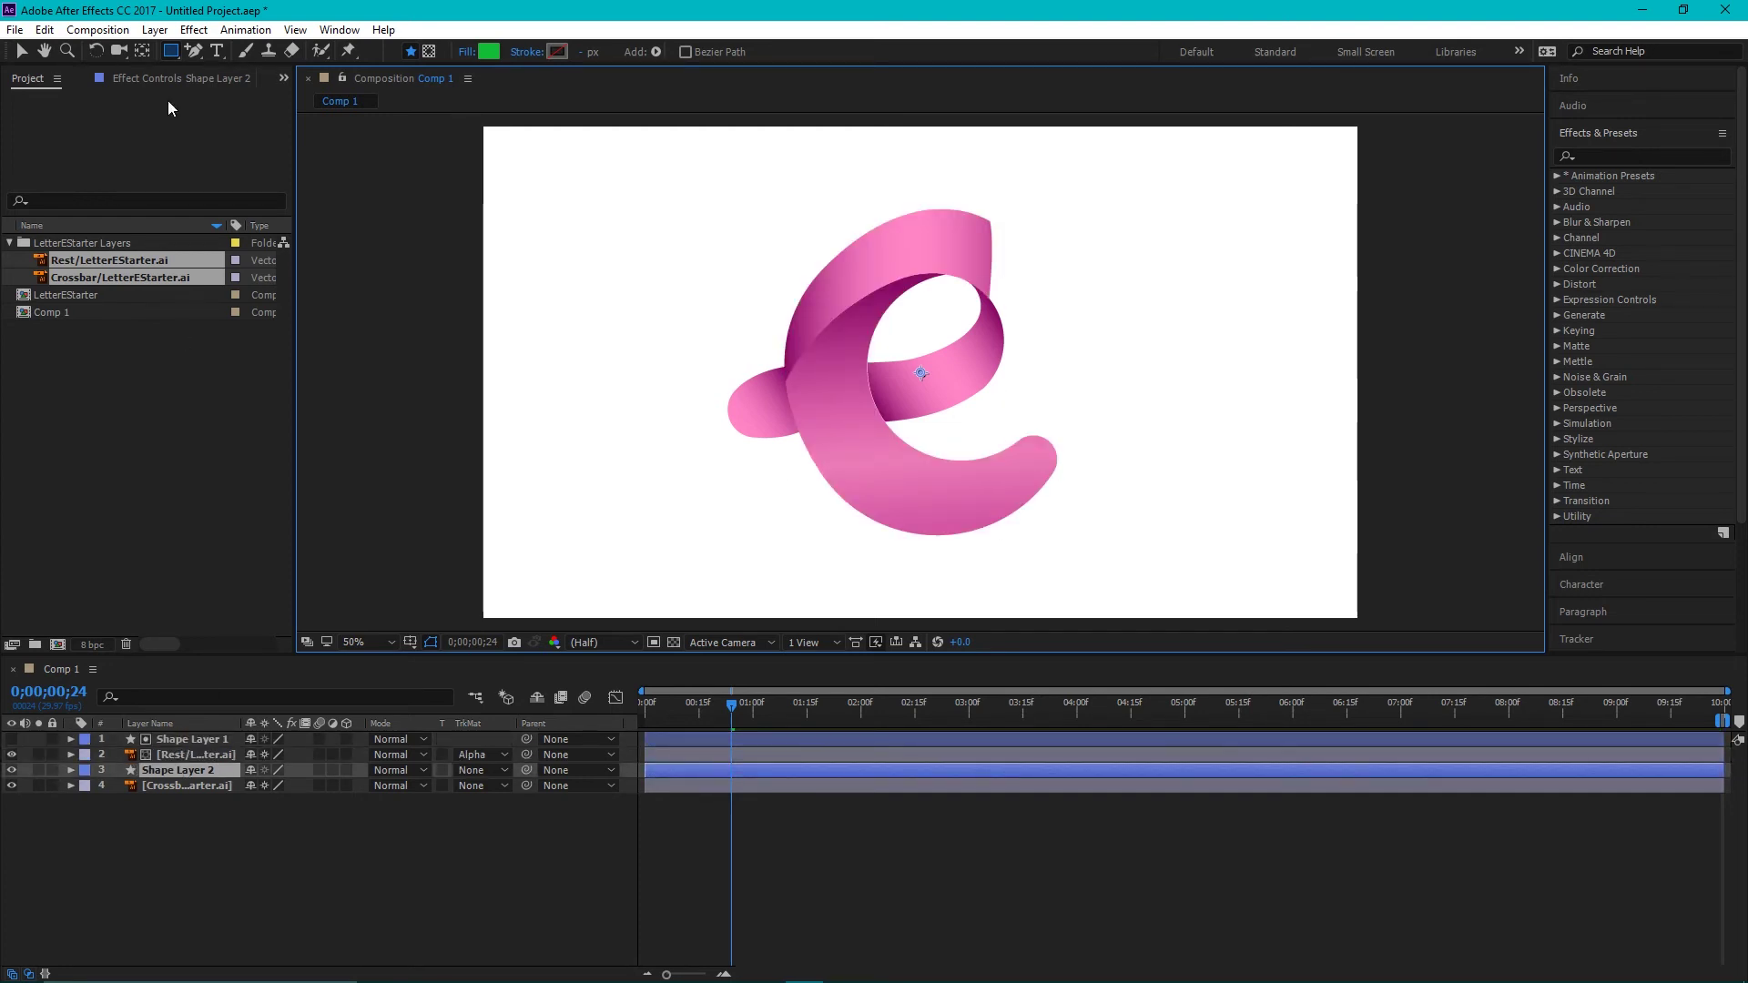
Draw a closed four-point shape on Shape Layer 2 at the letter's upper right and move it over the end of the upper arc
drag(199, 52, 264, 64)
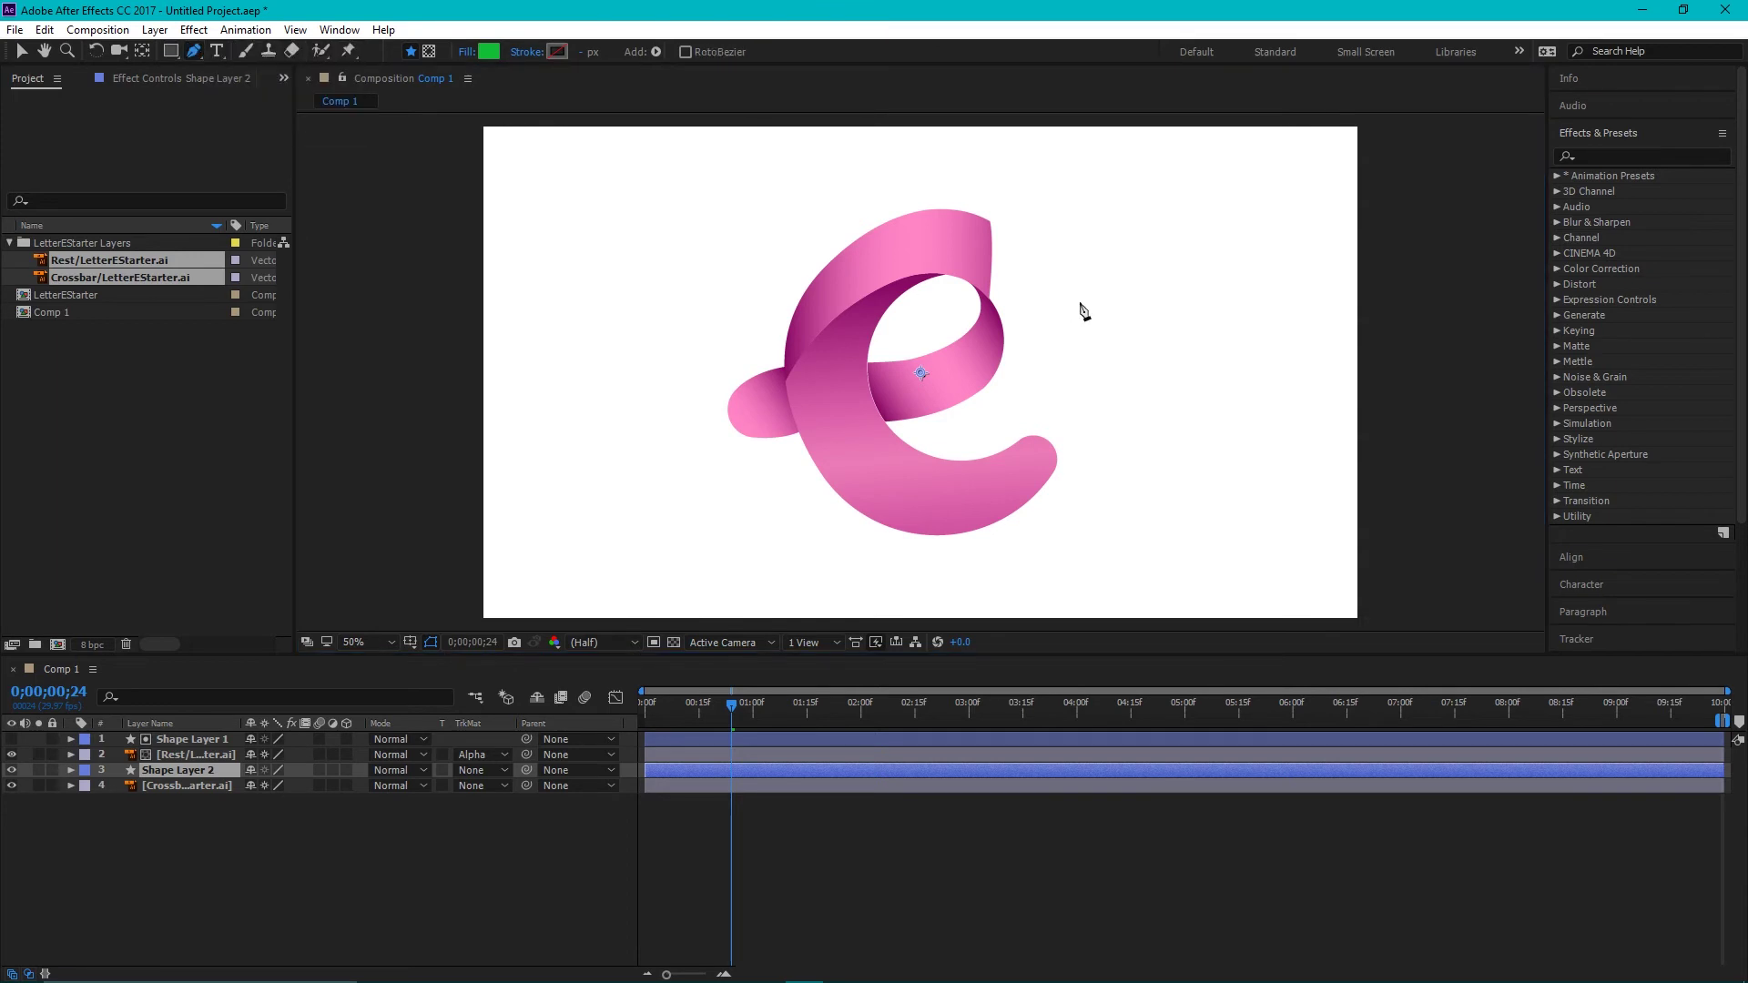
click(1069, 231)
click(965, 297)
click(1024, 364)
click(1120, 275)
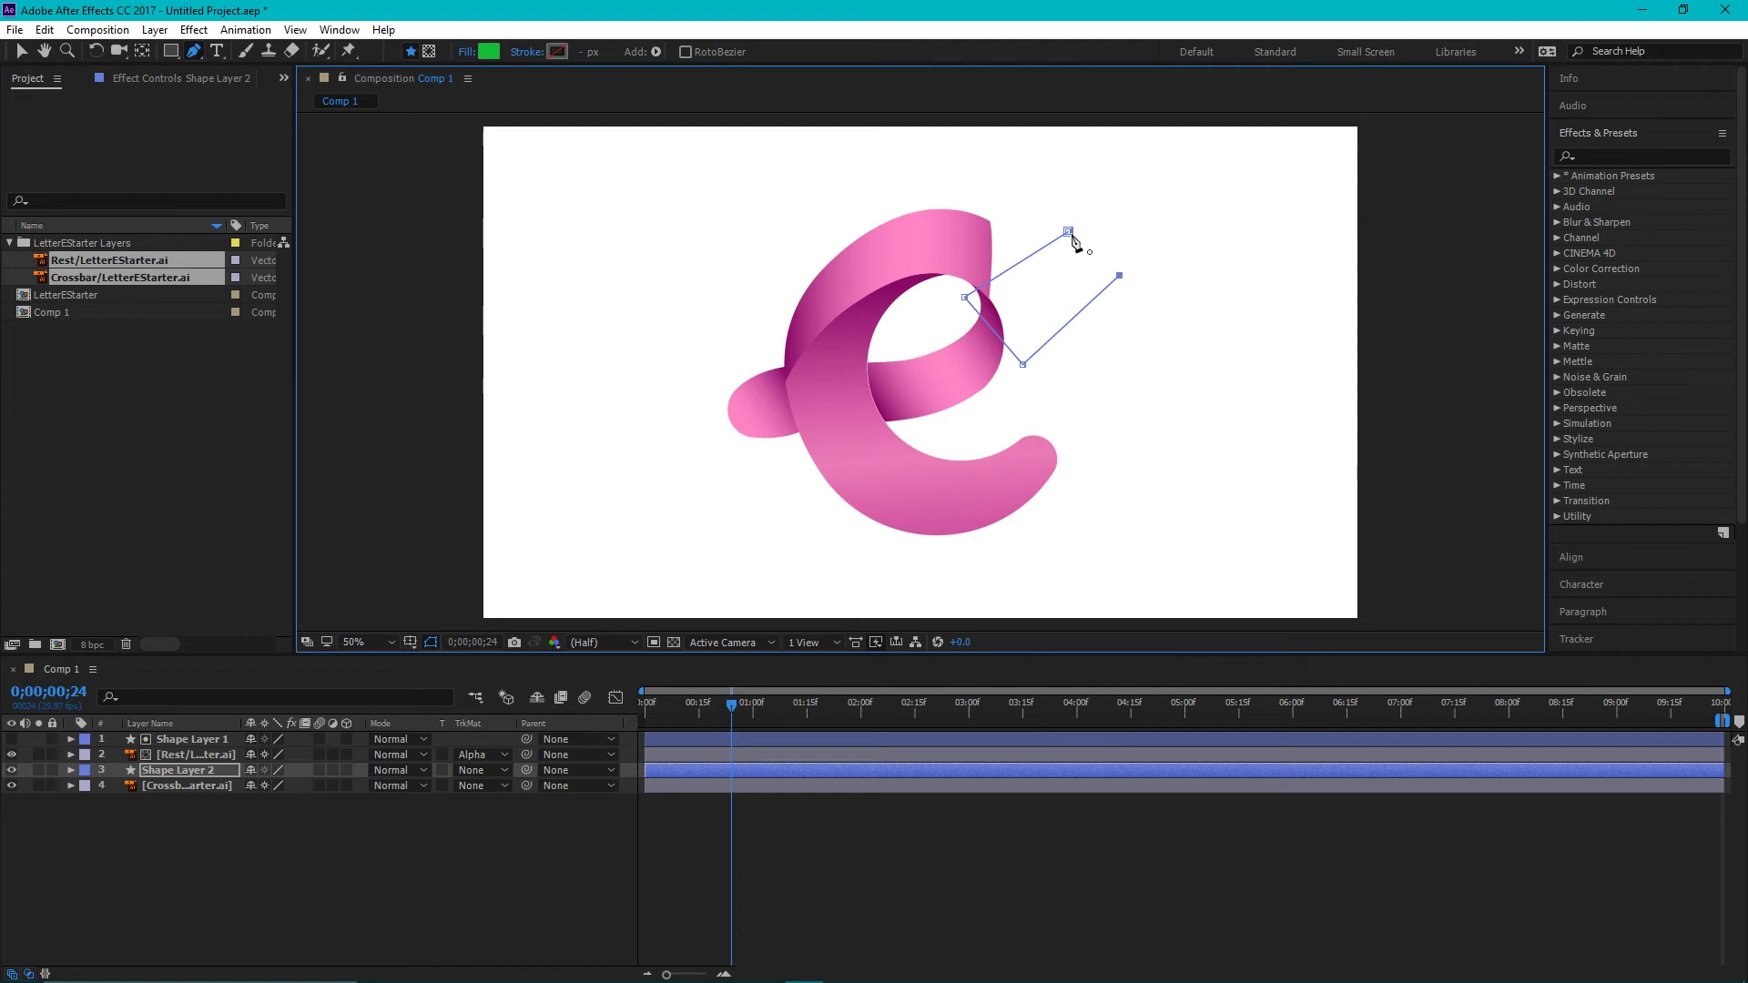
click(1069, 231)
click(21, 51)
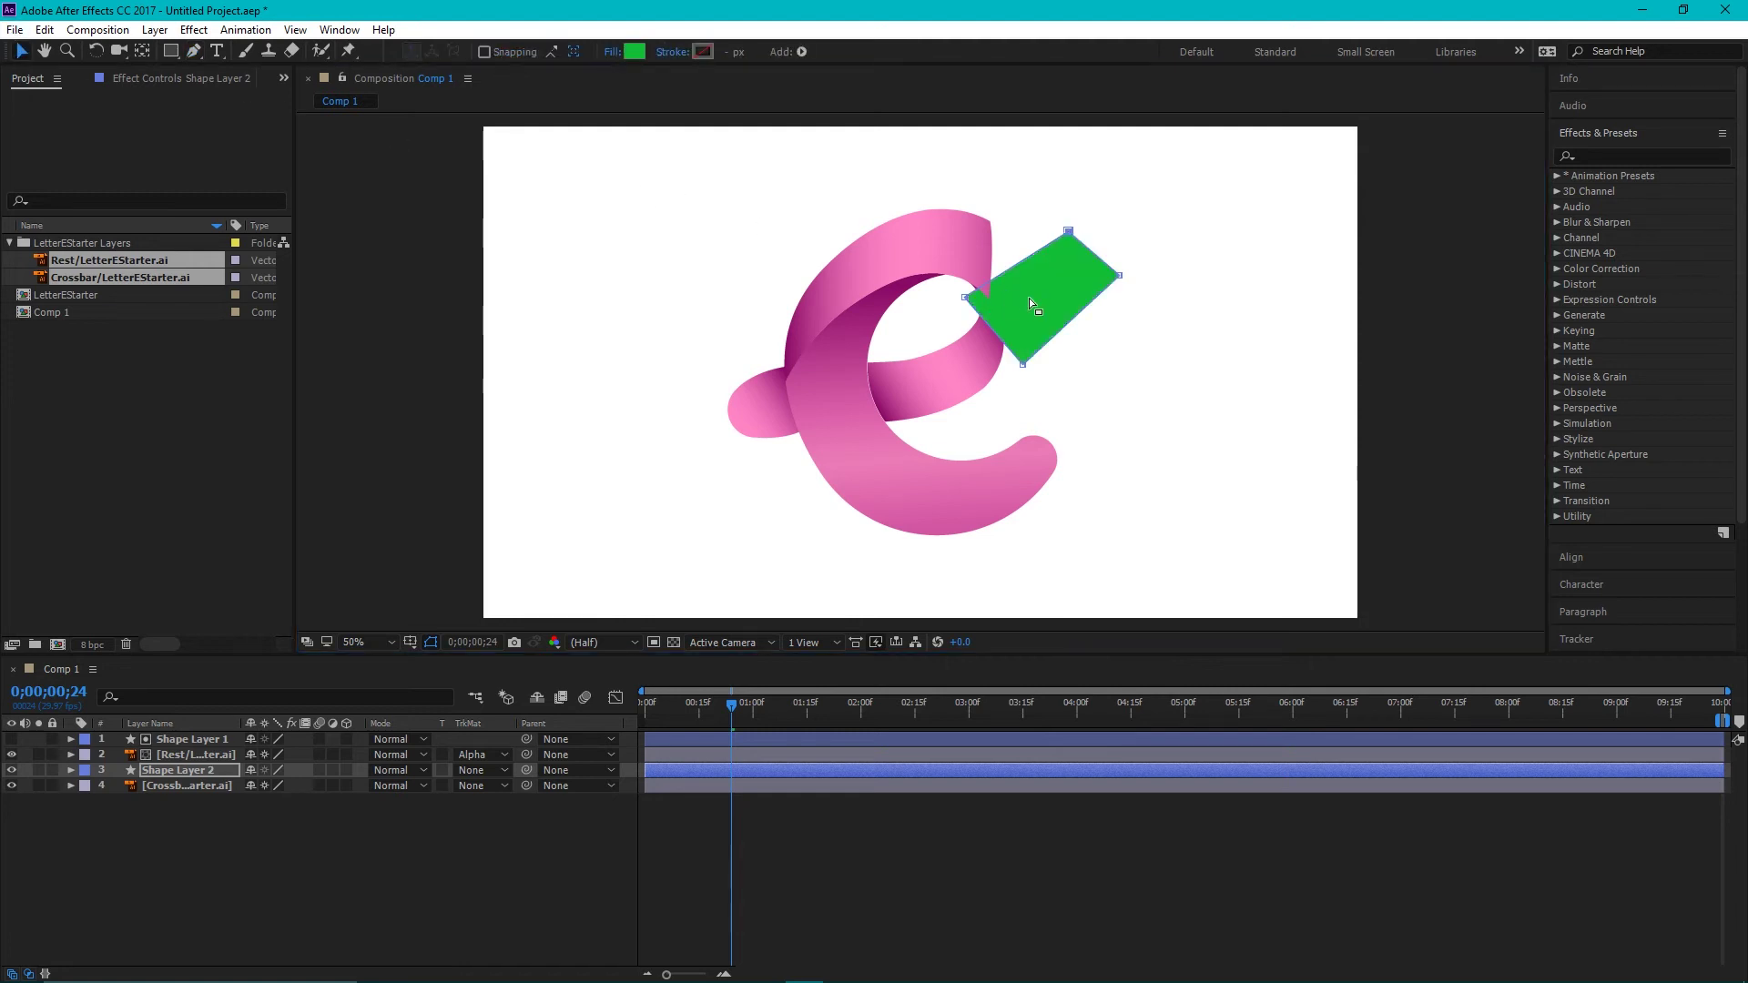
drag(1036, 282, 1006, 219)
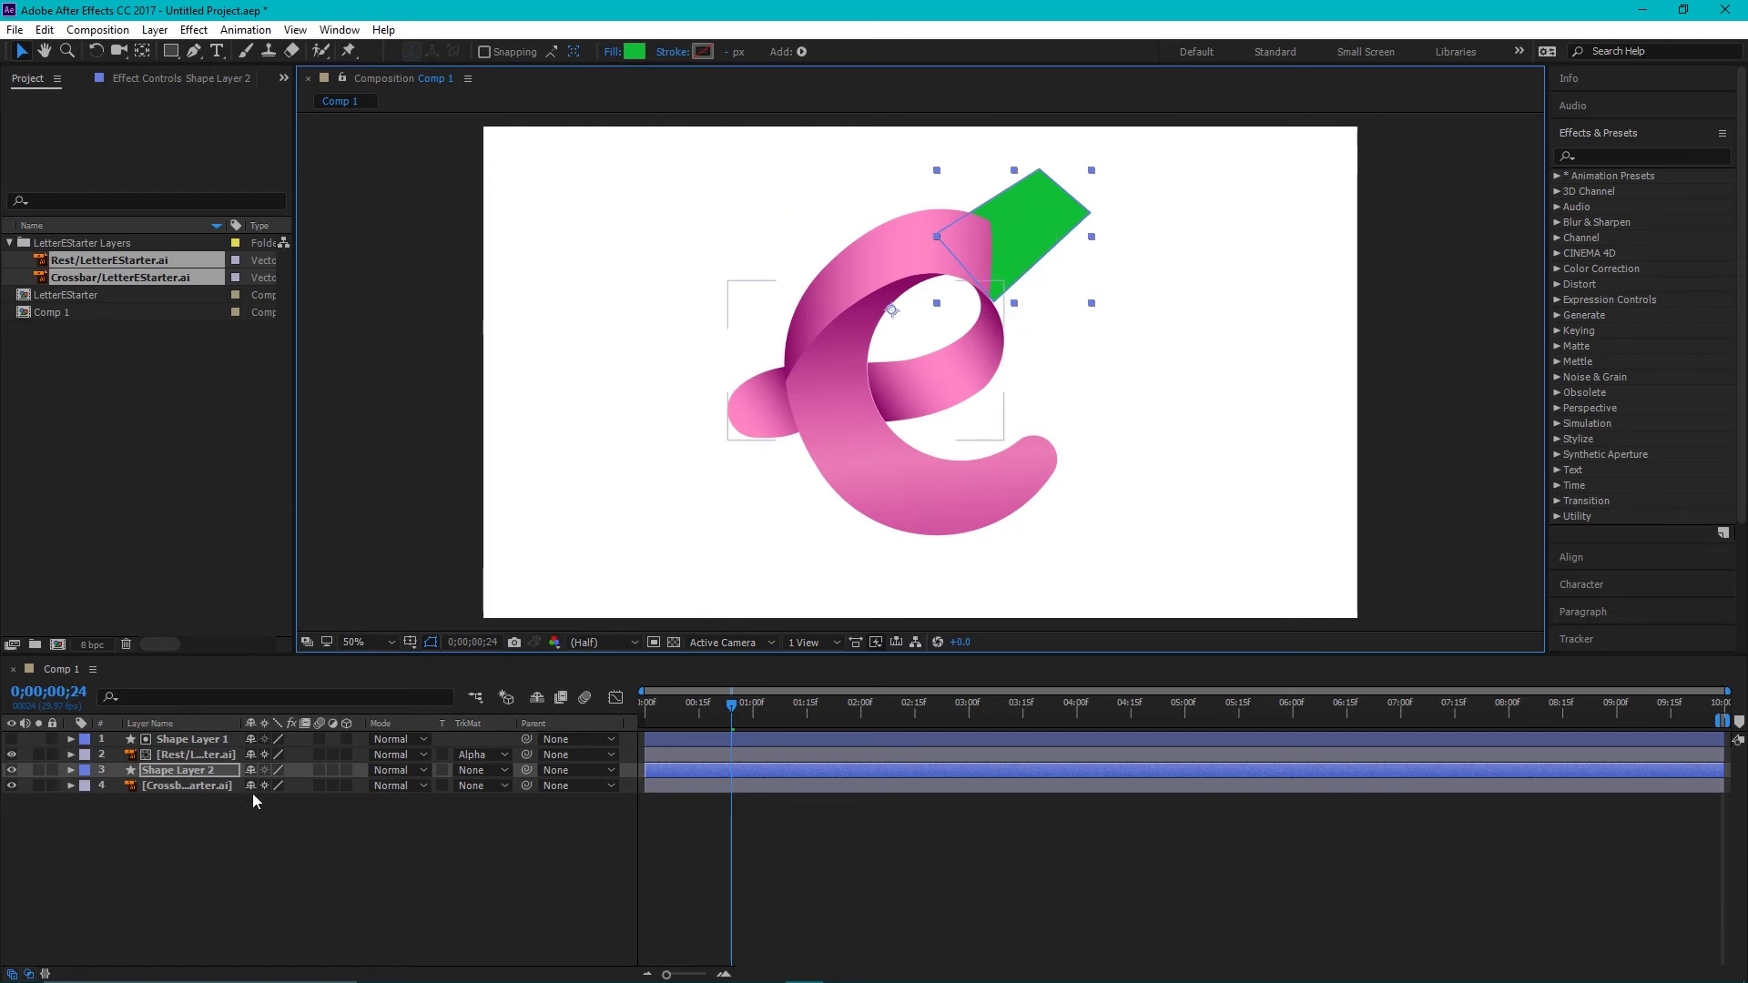
Set the Crossbar layer's track matte to Alpha Matte "Shape Layer 2"
click(182, 787)
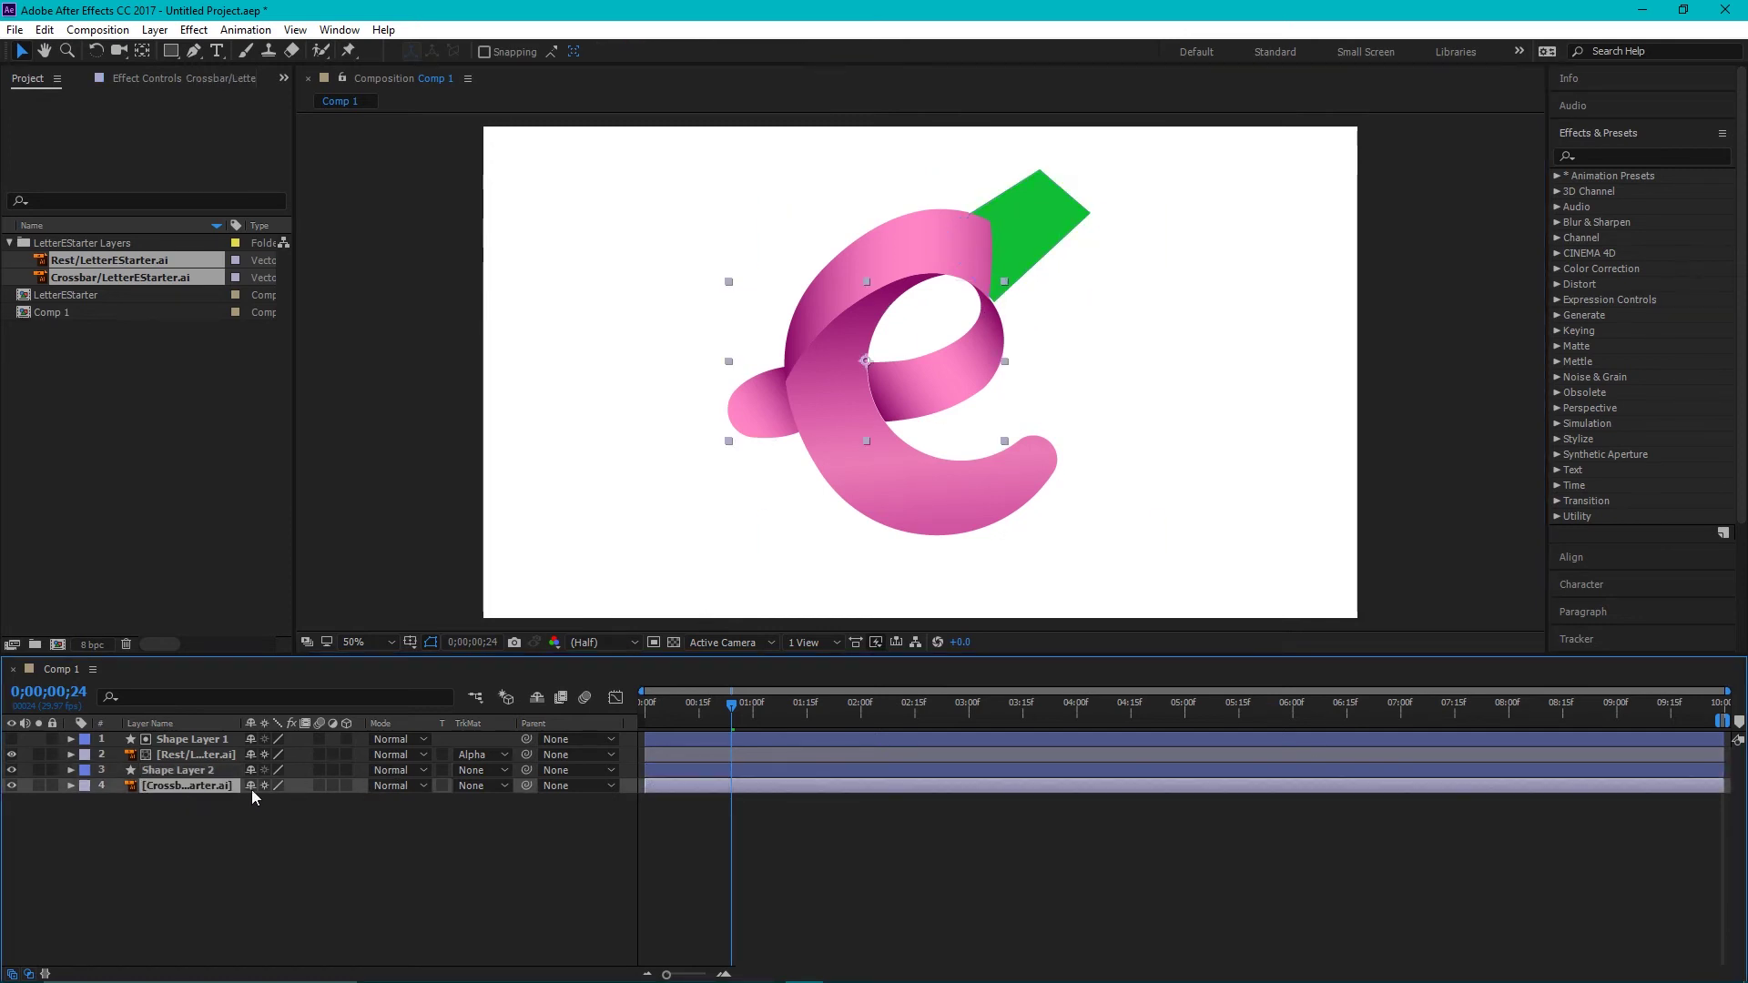
click(488, 786)
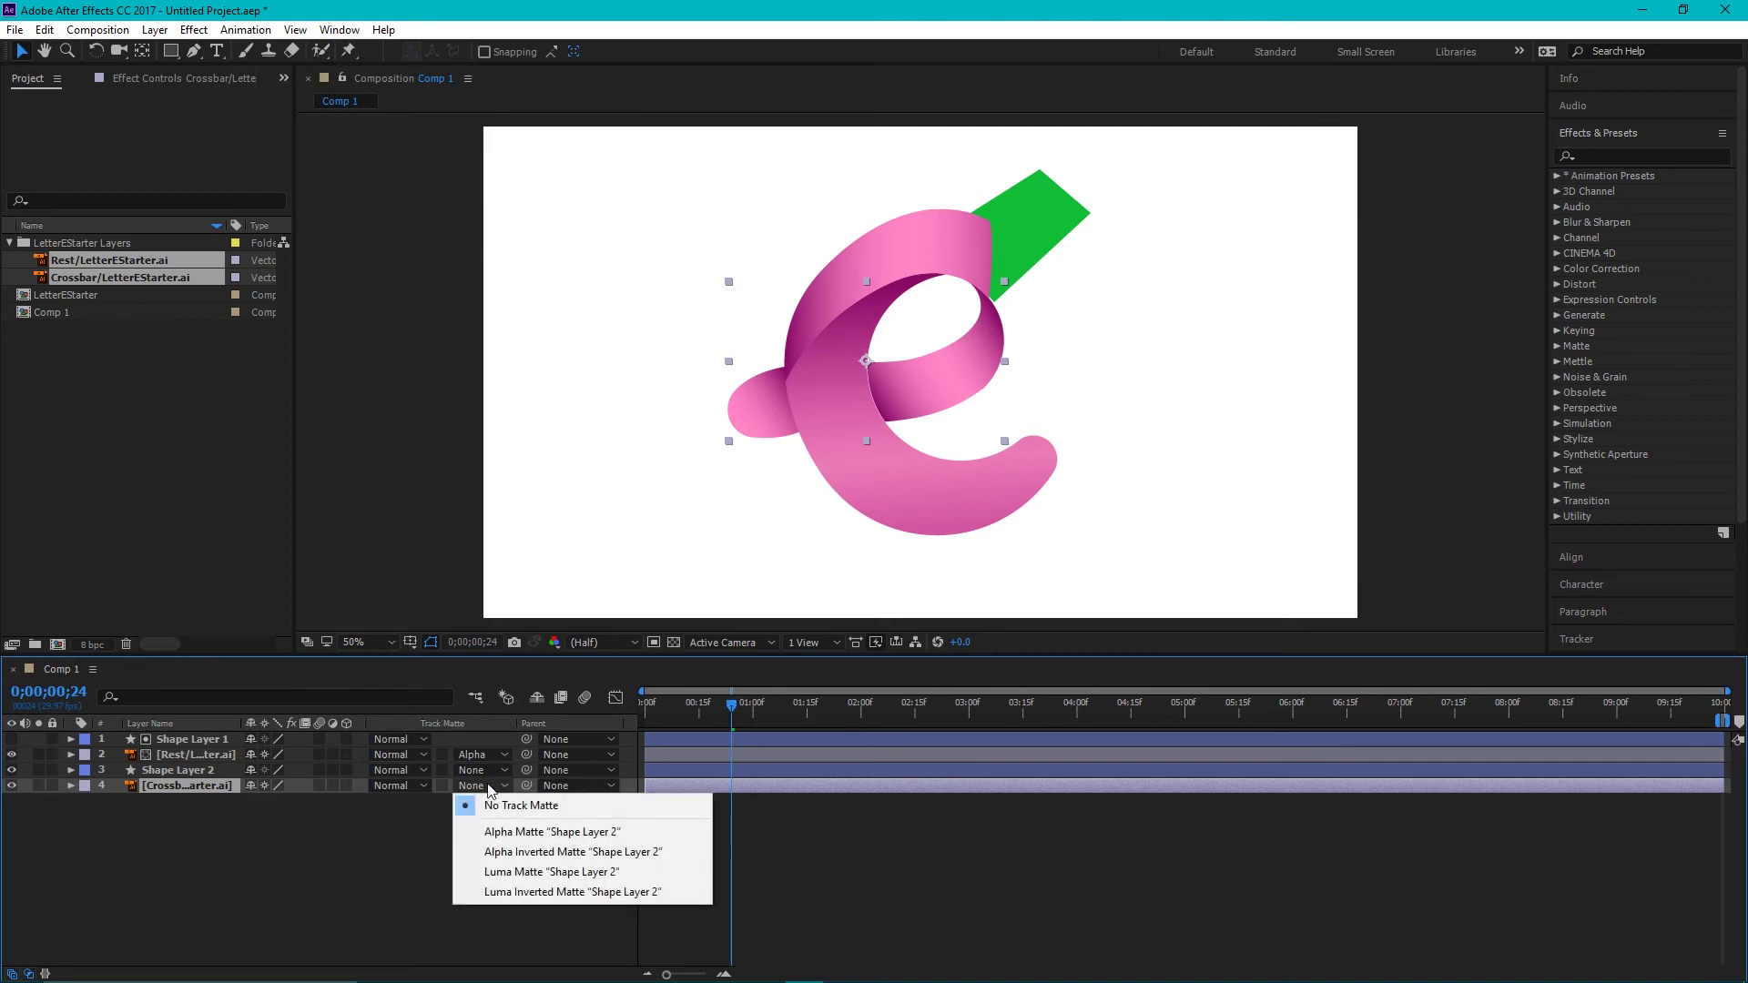
click(516, 833)
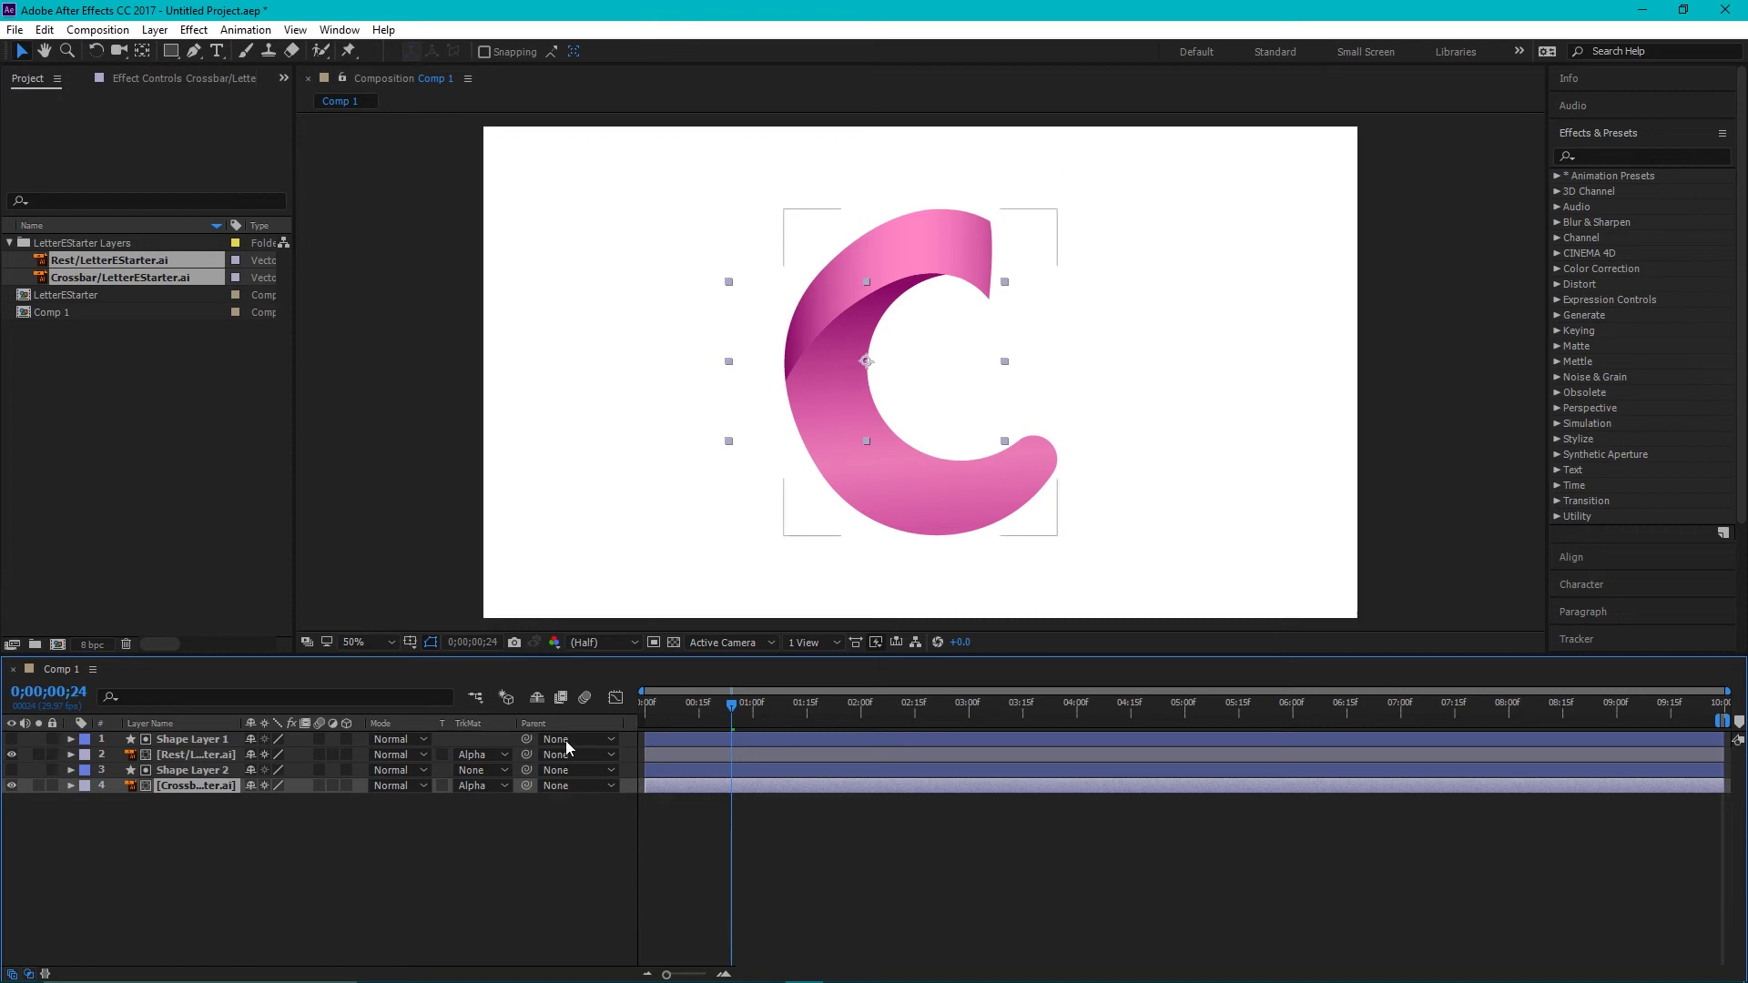
Convert the lowest vertex of Shape Layer 2's path to a smooth curve and shift it slightly outward from the arc's end
click(186, 770)
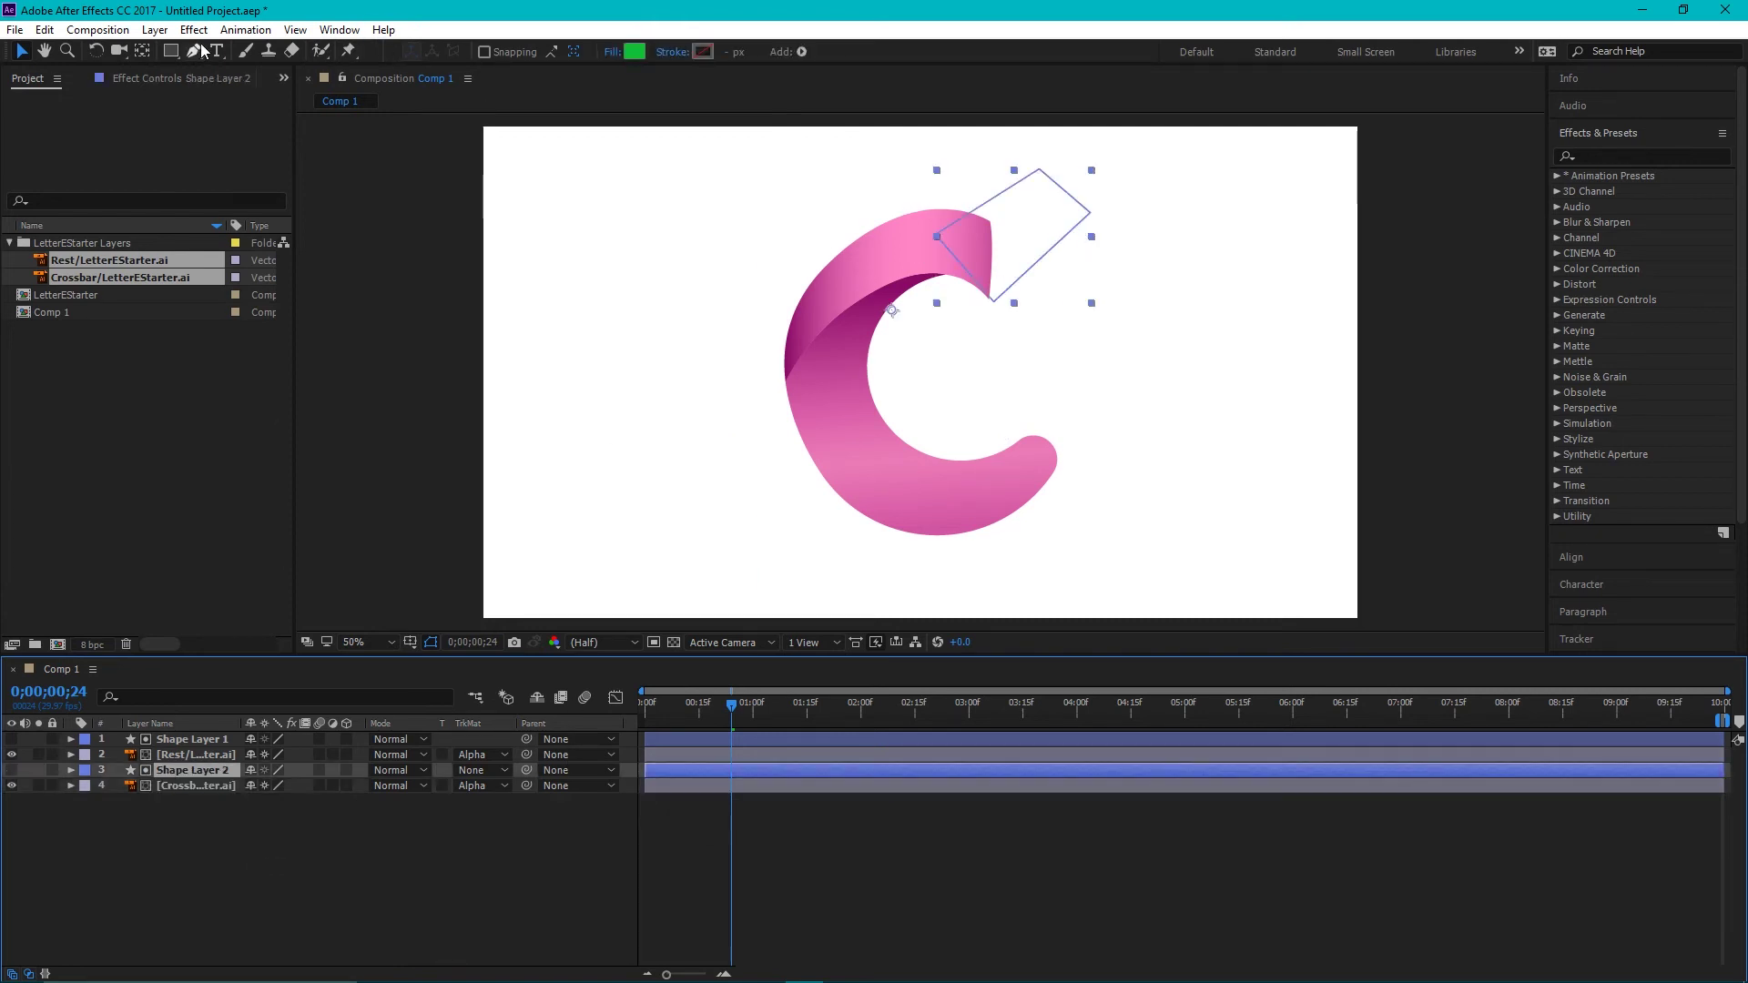
drag(193, 50, 251, 111)
drag(995, 303, 1043, 320)
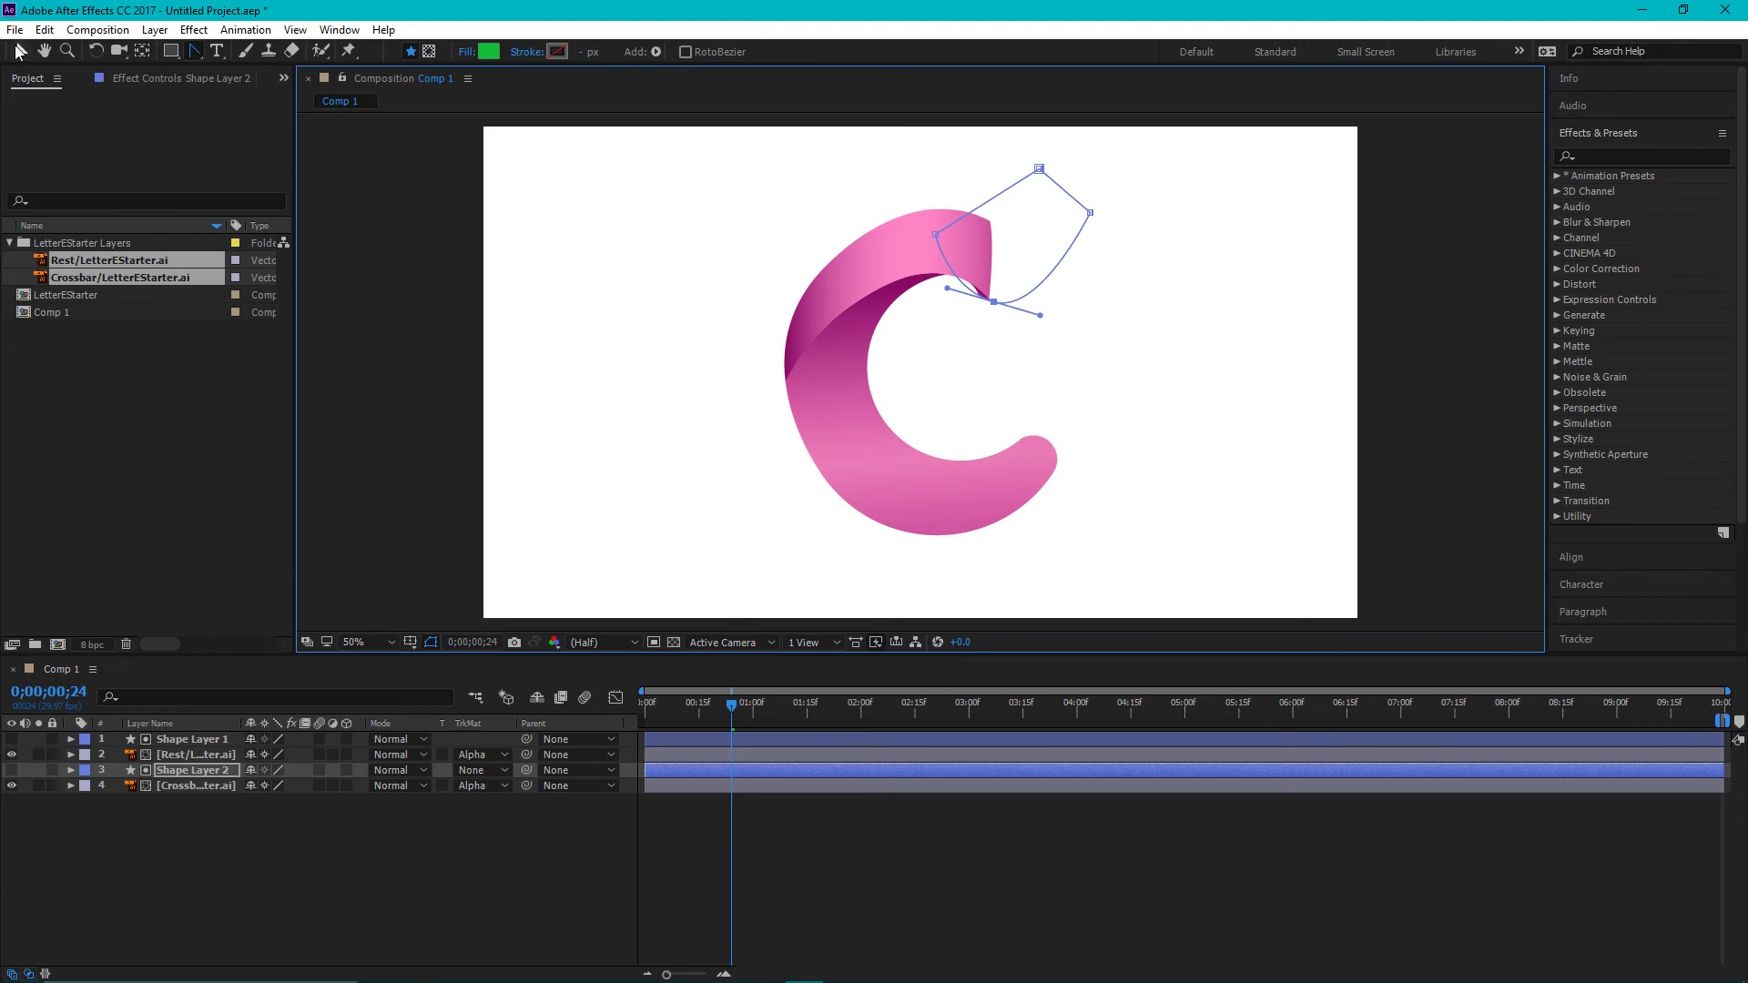
click(20, 50)
drag(996, 306, 1016, 302)
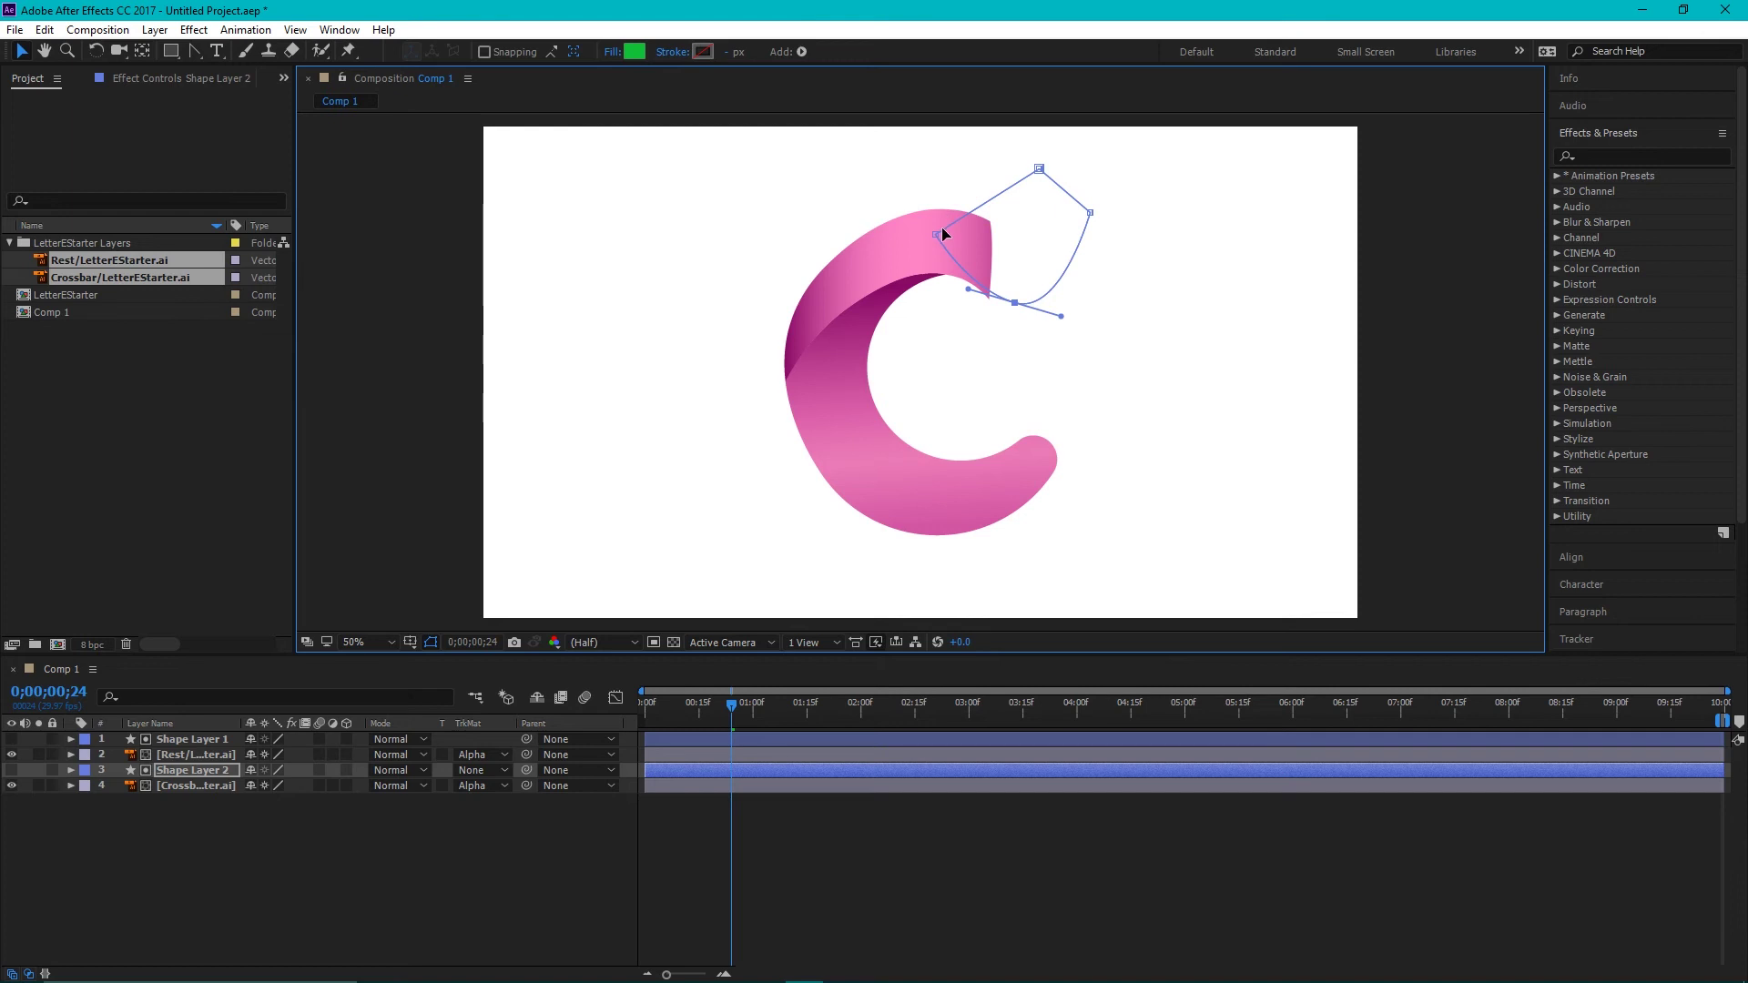
Add extra vertices along the upper, outer and inner edges of Shape Layer 2's path
drag(195, 50, 262, 75)
click(1000, 194)
click(1073, 257)
click(1064, 189)
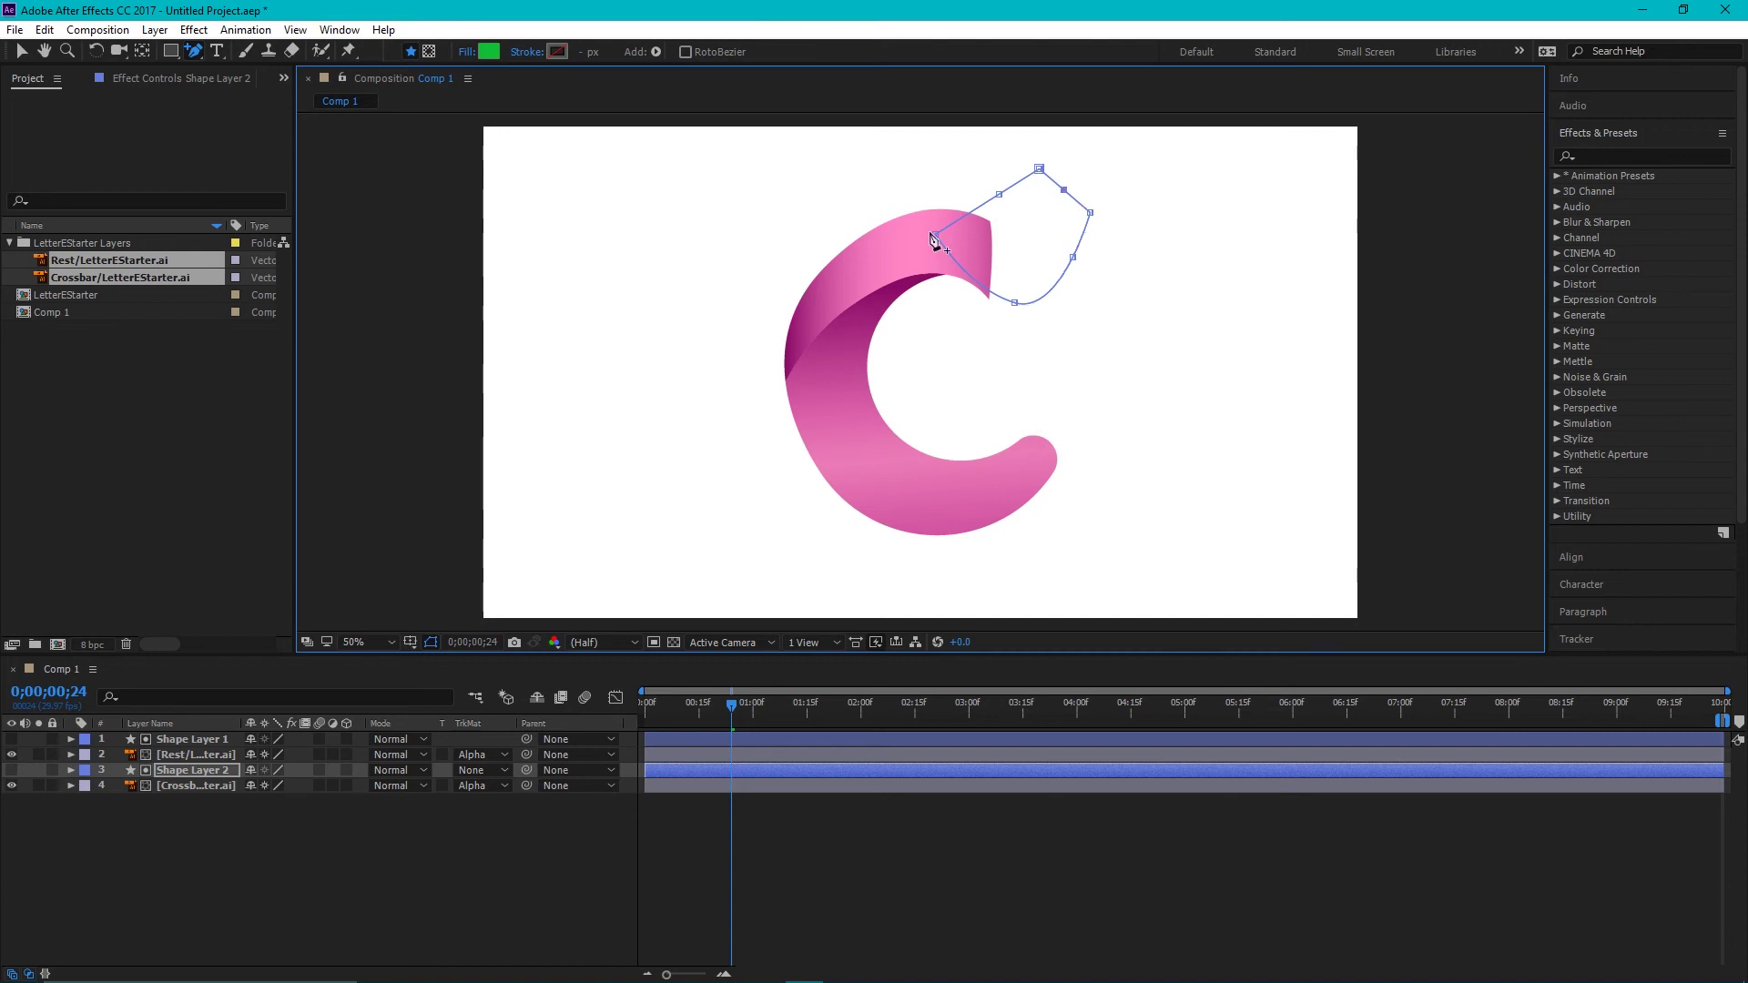
click(946, 251)
click(959, 266)
Reveal Path 1 of Shape Layer 2 and add a Path keyframe at 0;00;00;24
click(67, 771)
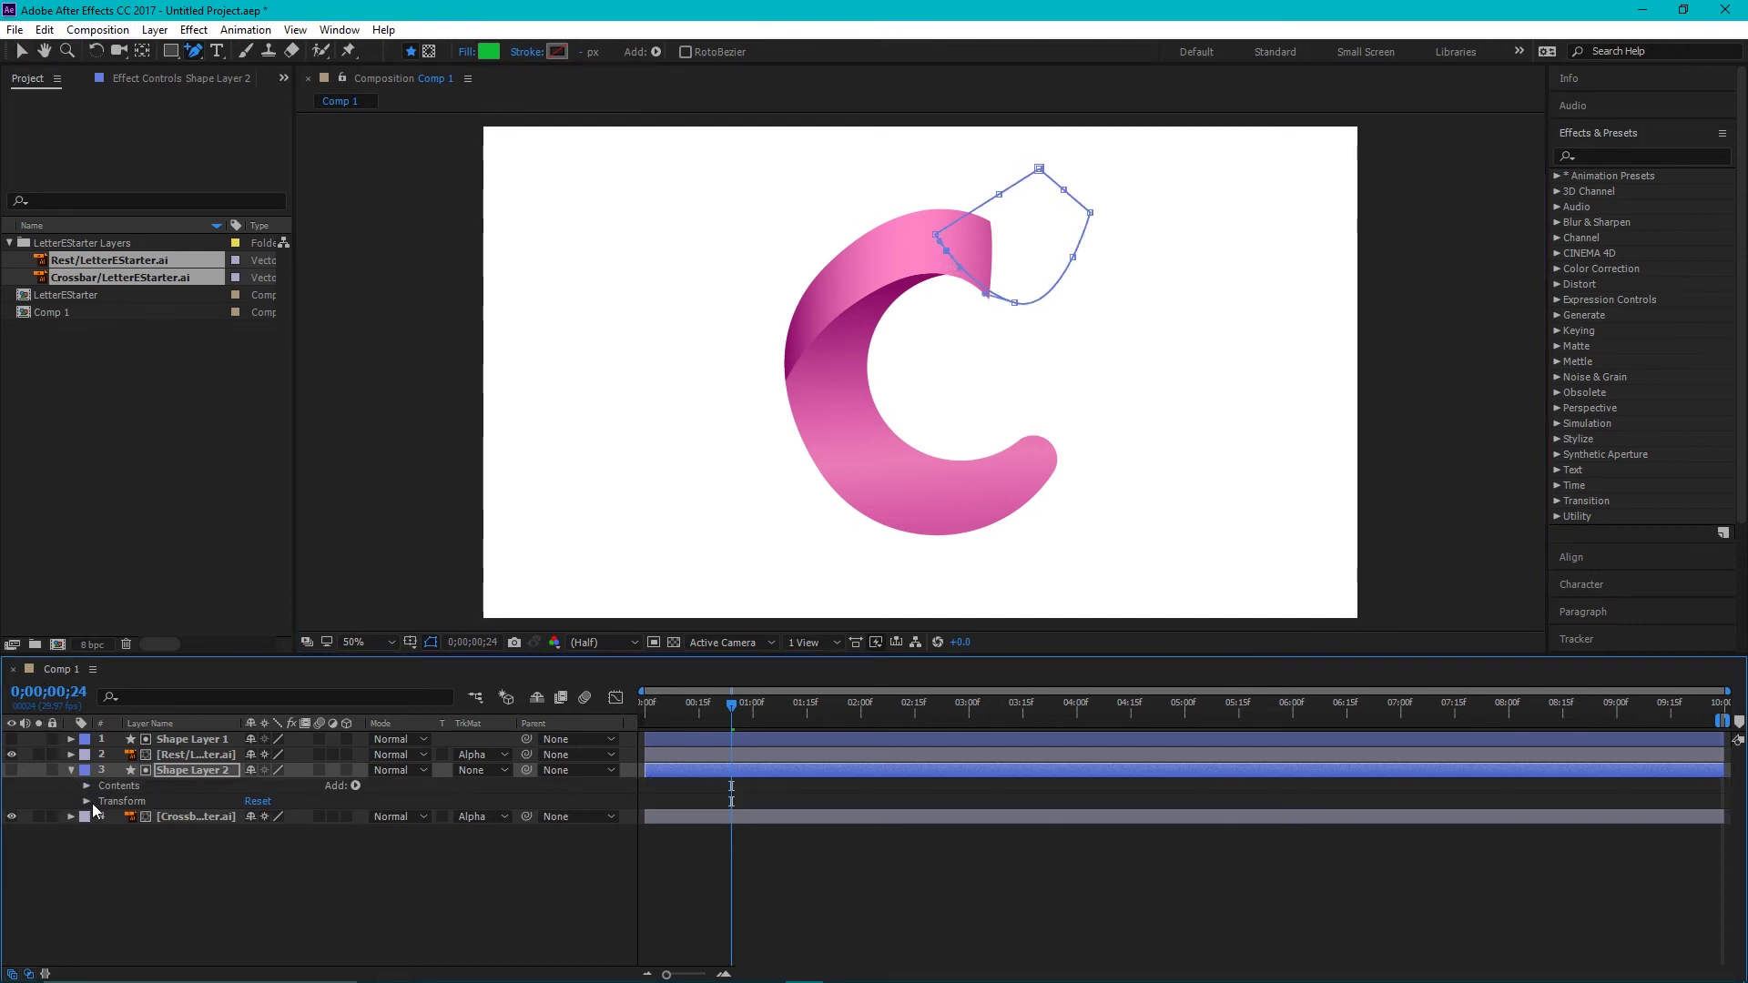
click(86, 787)
click(102, 801)
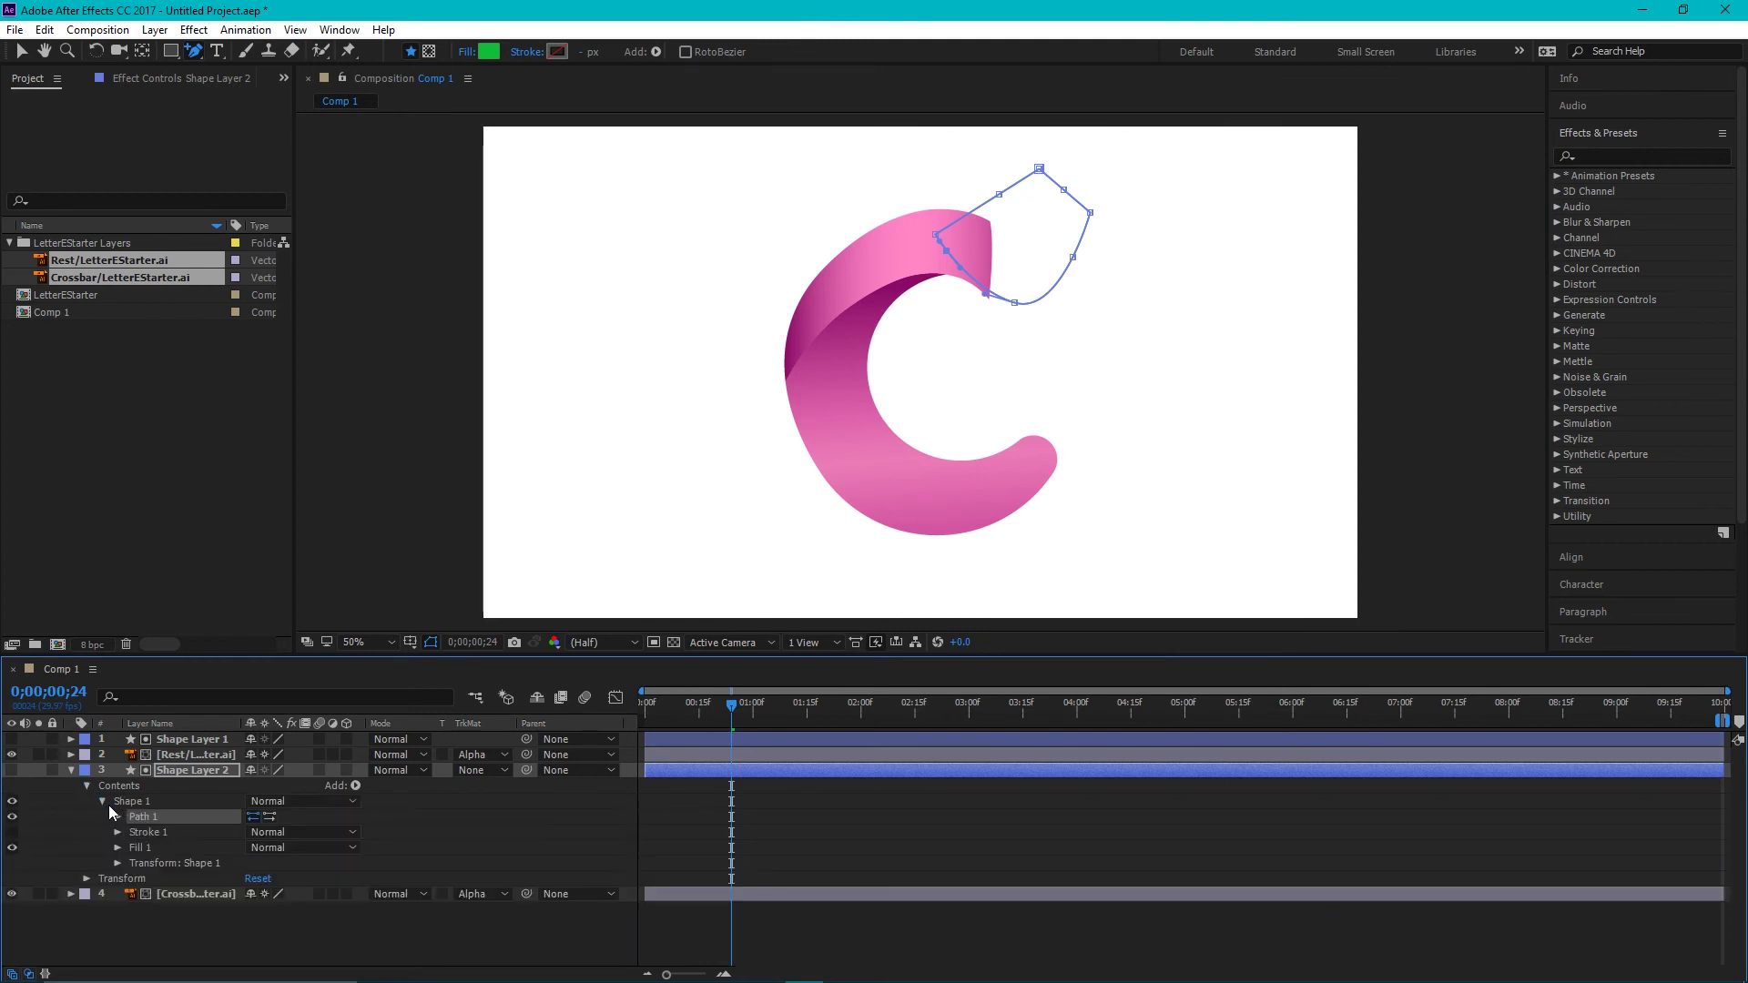
click(118, 817)
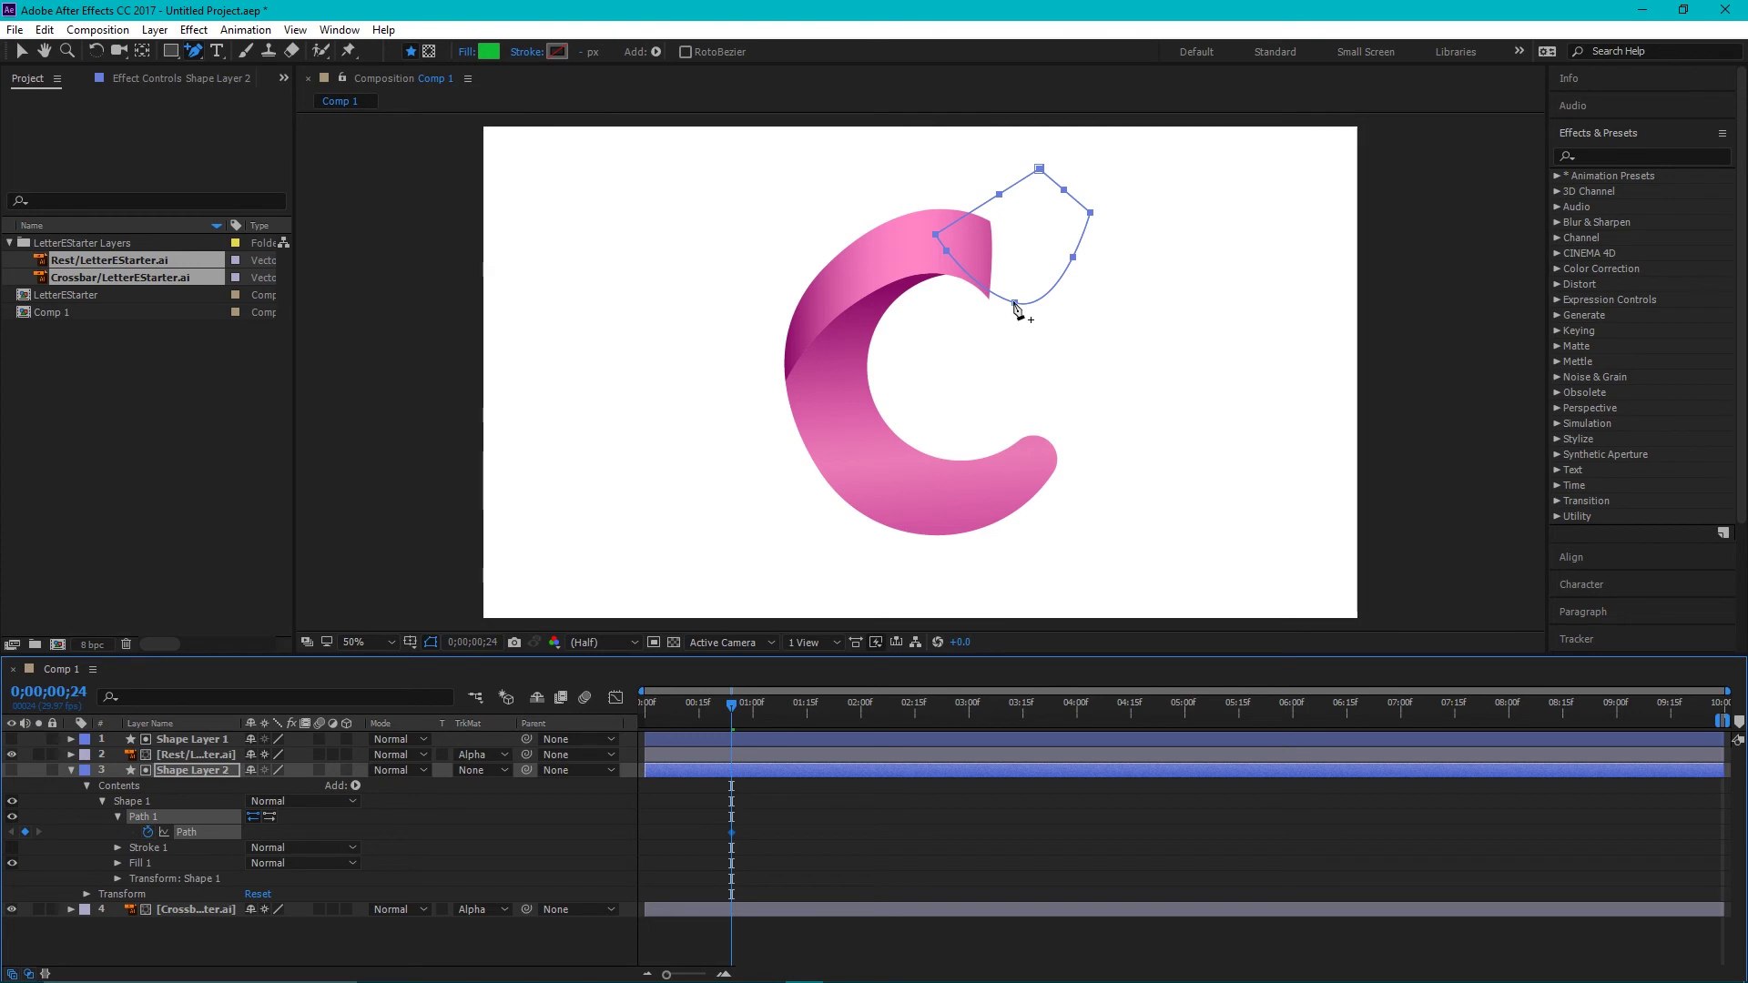
At 0;00;01;02, pull the lowest point of Shape Layer 2's path down to the right curve's tip to reveal the crossbar's start
key(v)
key(Page_Down)
key(Page_Down)
key(Page_Down)
key(Page_Down)
key(Page_Down)
key(Page_Down)
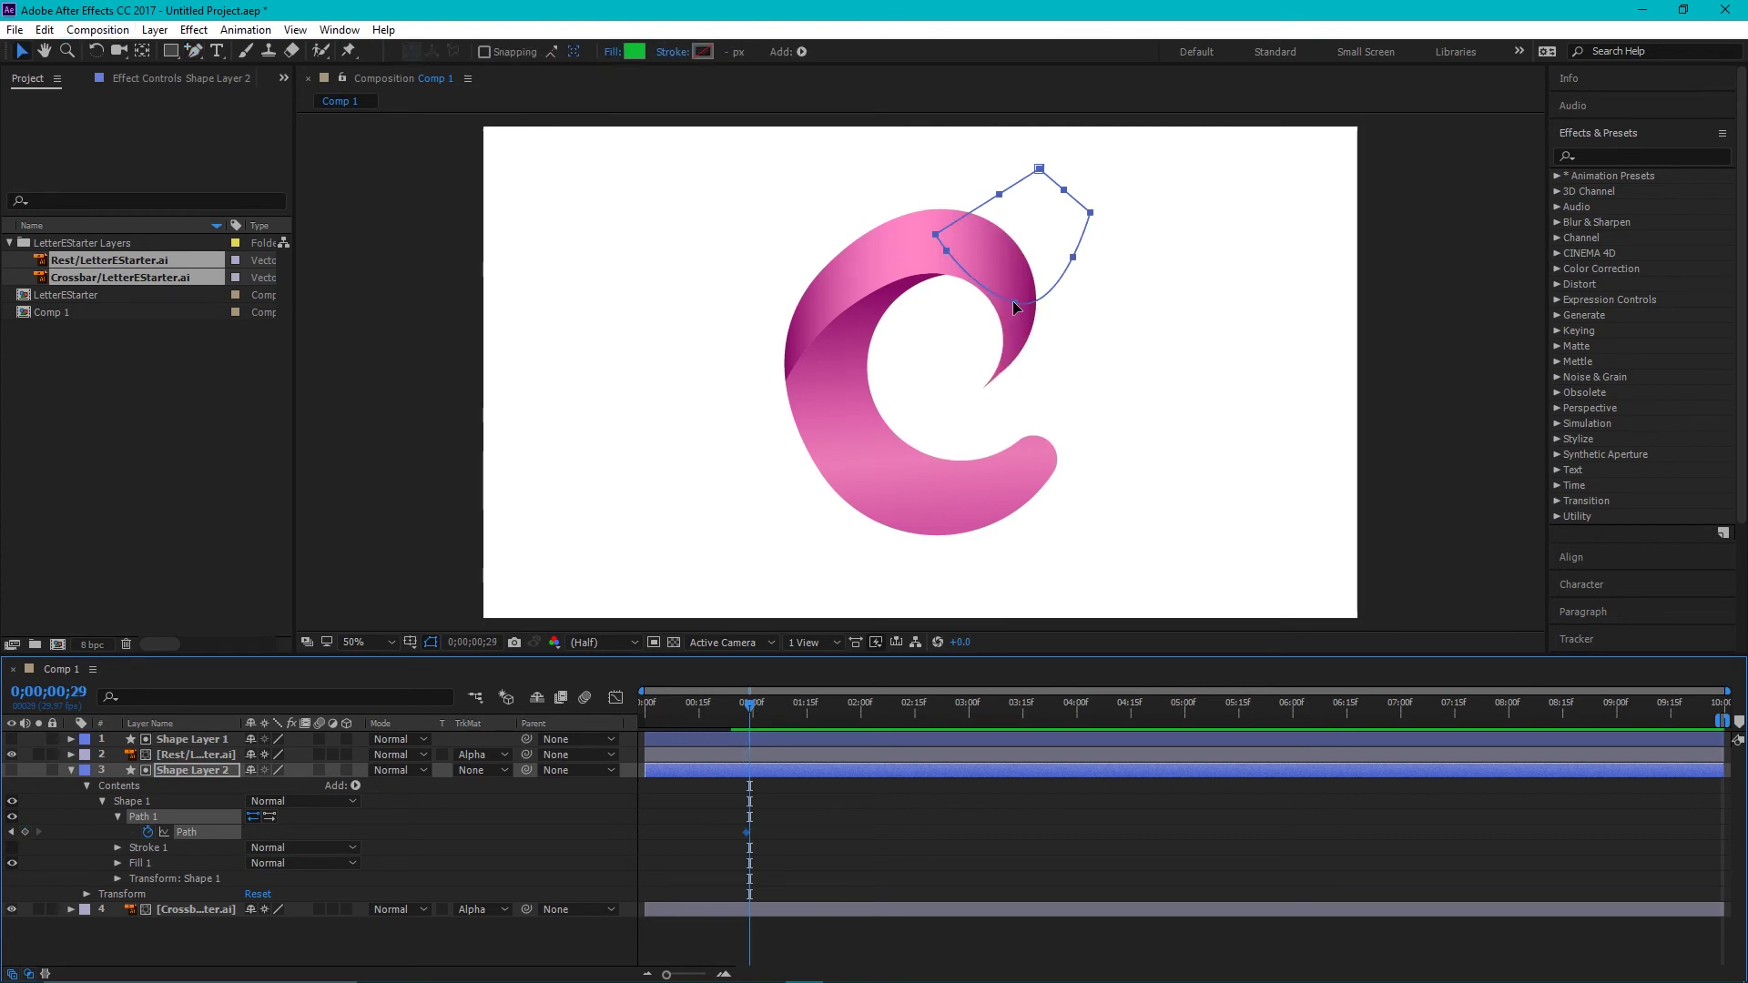
key(Page_Down)
key(Page_Down)
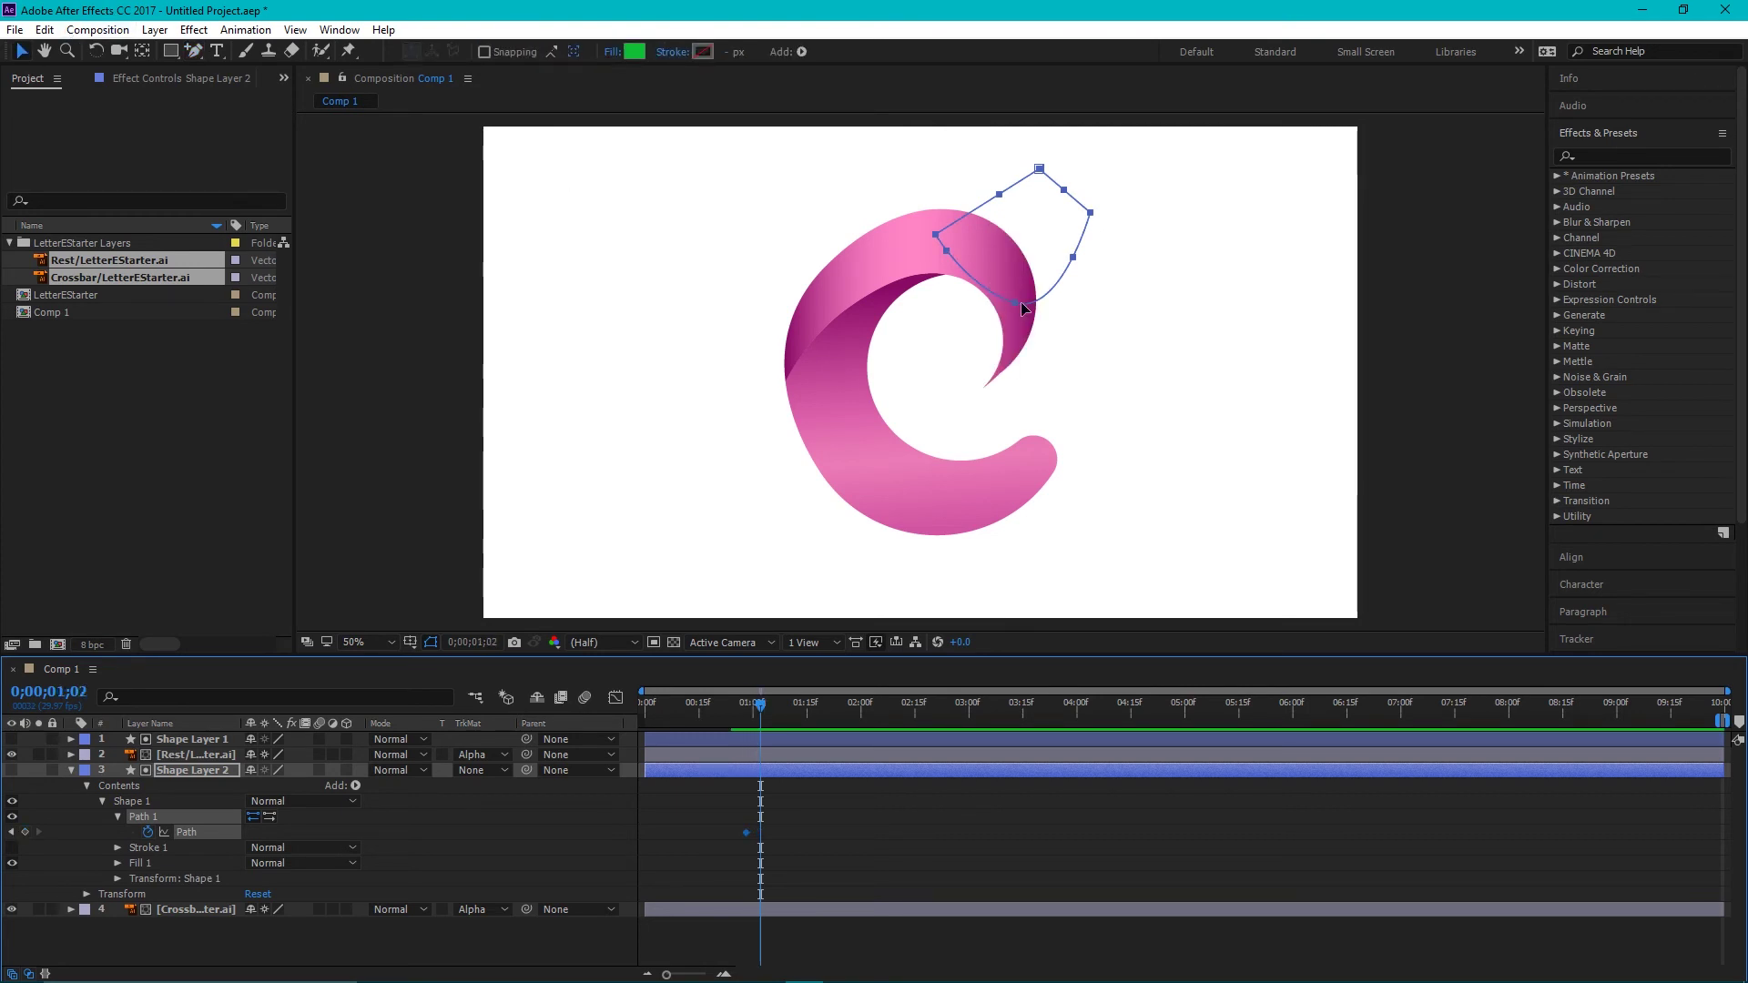
drag(1020, 304, 1006, 389)
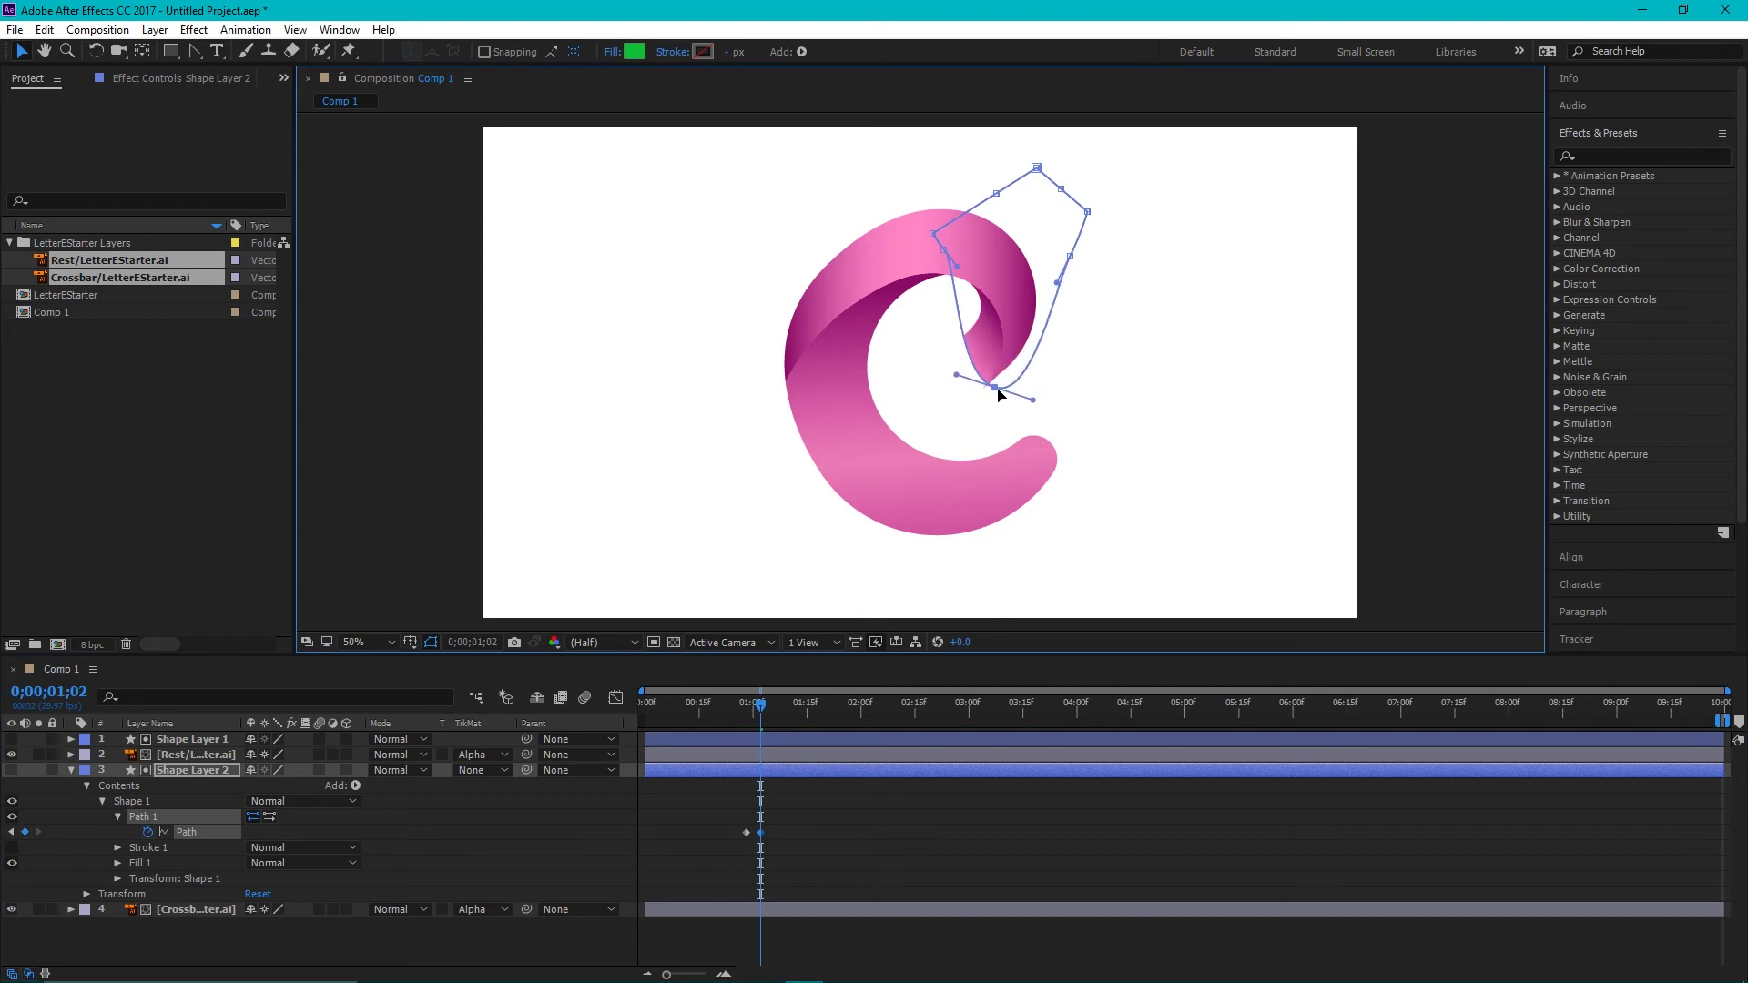
At 0;00;01;02, pull the lowest vertex of Shape Layer 2's path to the crossbar's lower edge and the right vertex down and outward
drag(1013, 301, 976, 399)
click(1074, 266)
drag(1080, 277, 1100, 342)
At 0;00;01;06, pull the inner-left vertex to the e's left stroke and the lowest vertex down-left to reveal more of the crossbar
key(Page_Down)
key(Page_Down)
key(Page_Down)
key(Page_Down)
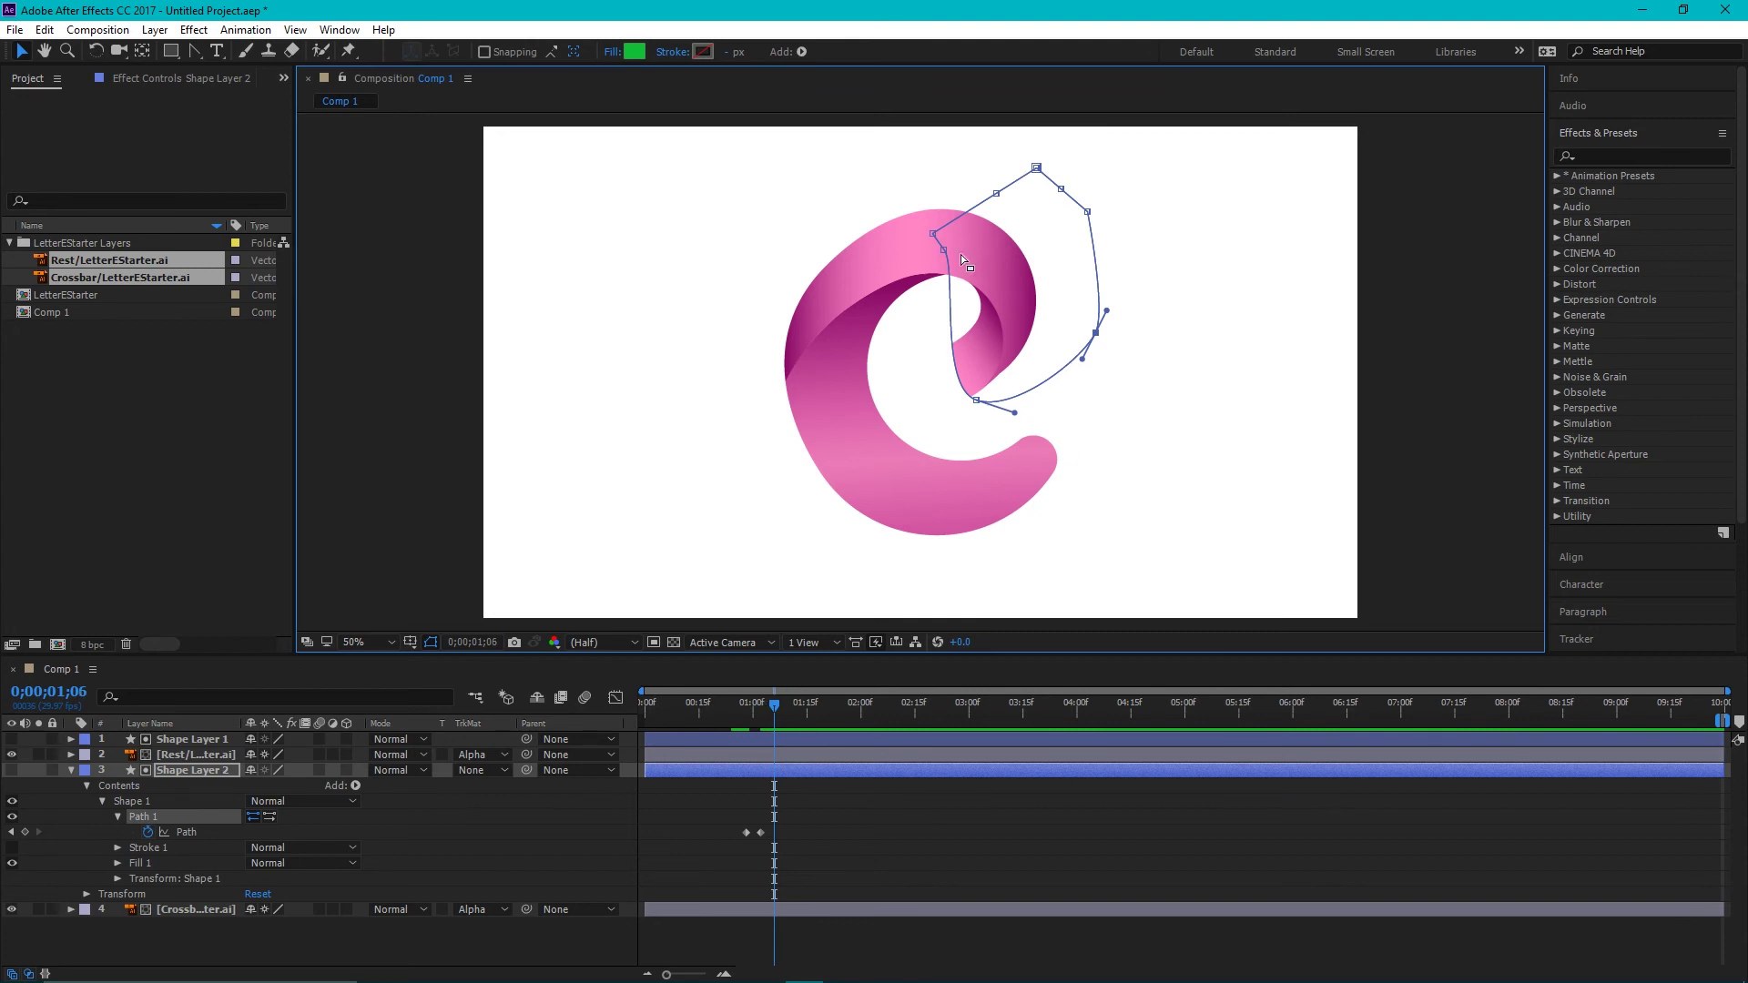
drag(942, 248, 855, 342)
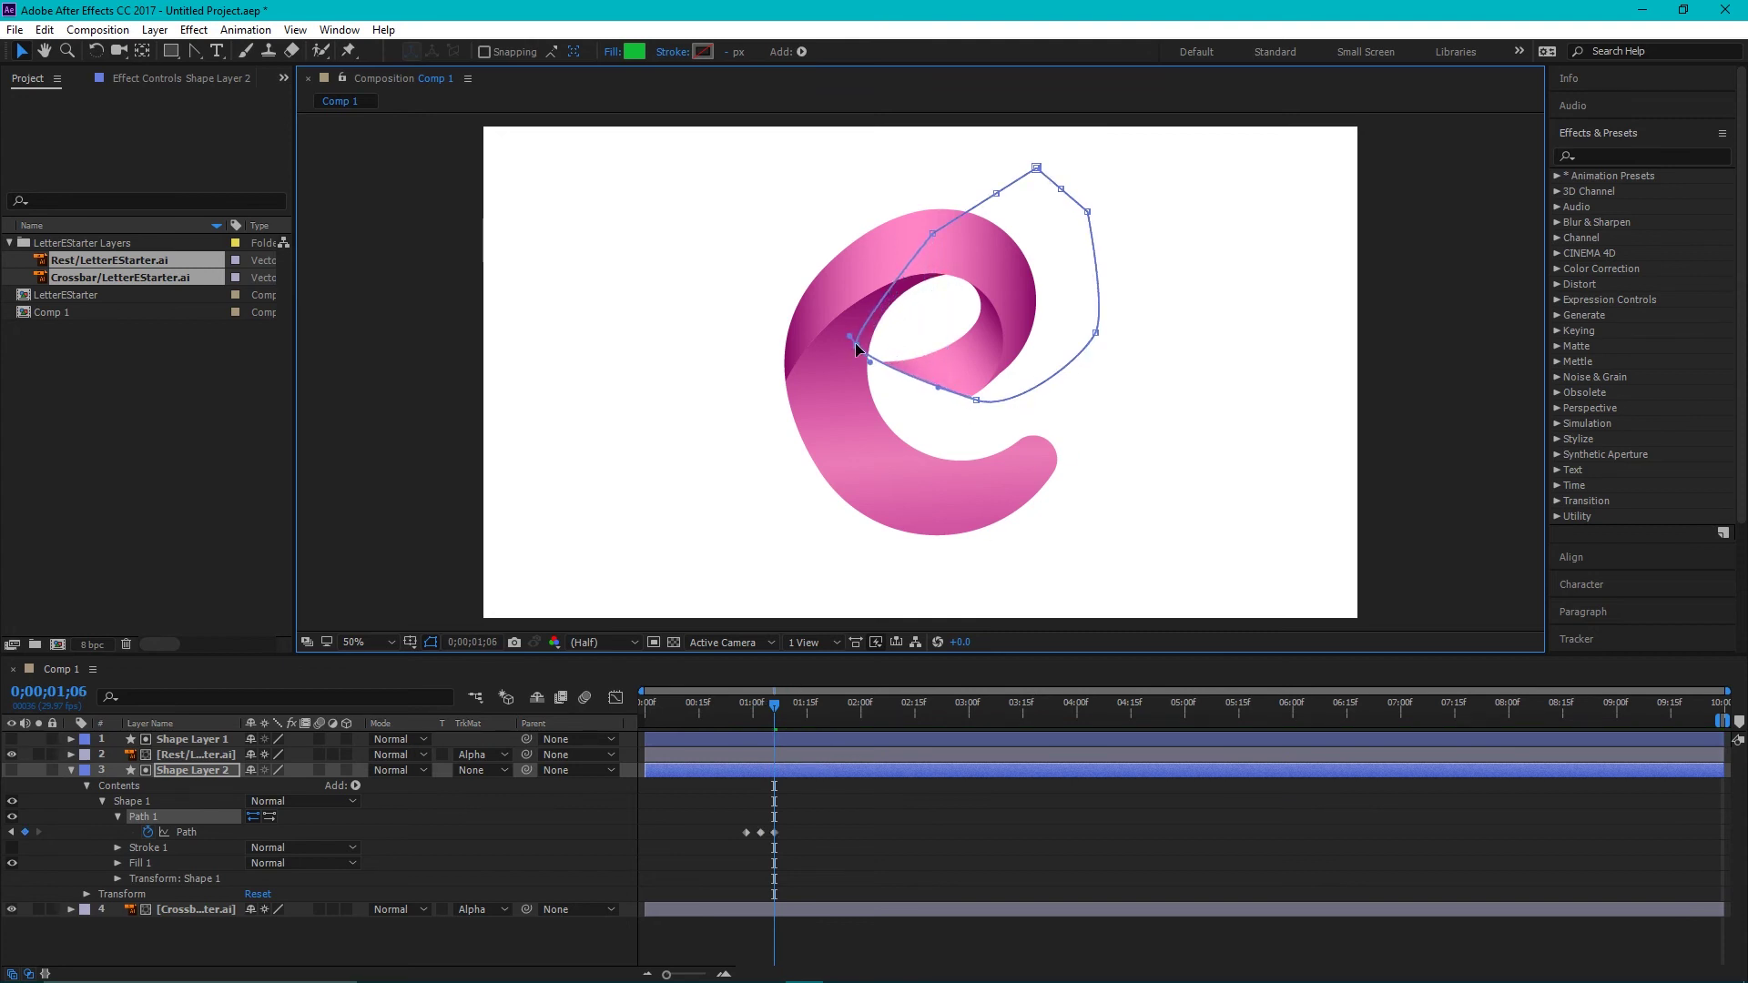
drag(976, 401, 912, 435)
At 0;00;01;10, move the path's lowest vertex below the e's left stroke and the left vertex just outside that stroke
key(Page_Down)
key(Page_Down)
key(Page_Down)
key(Page_Down)
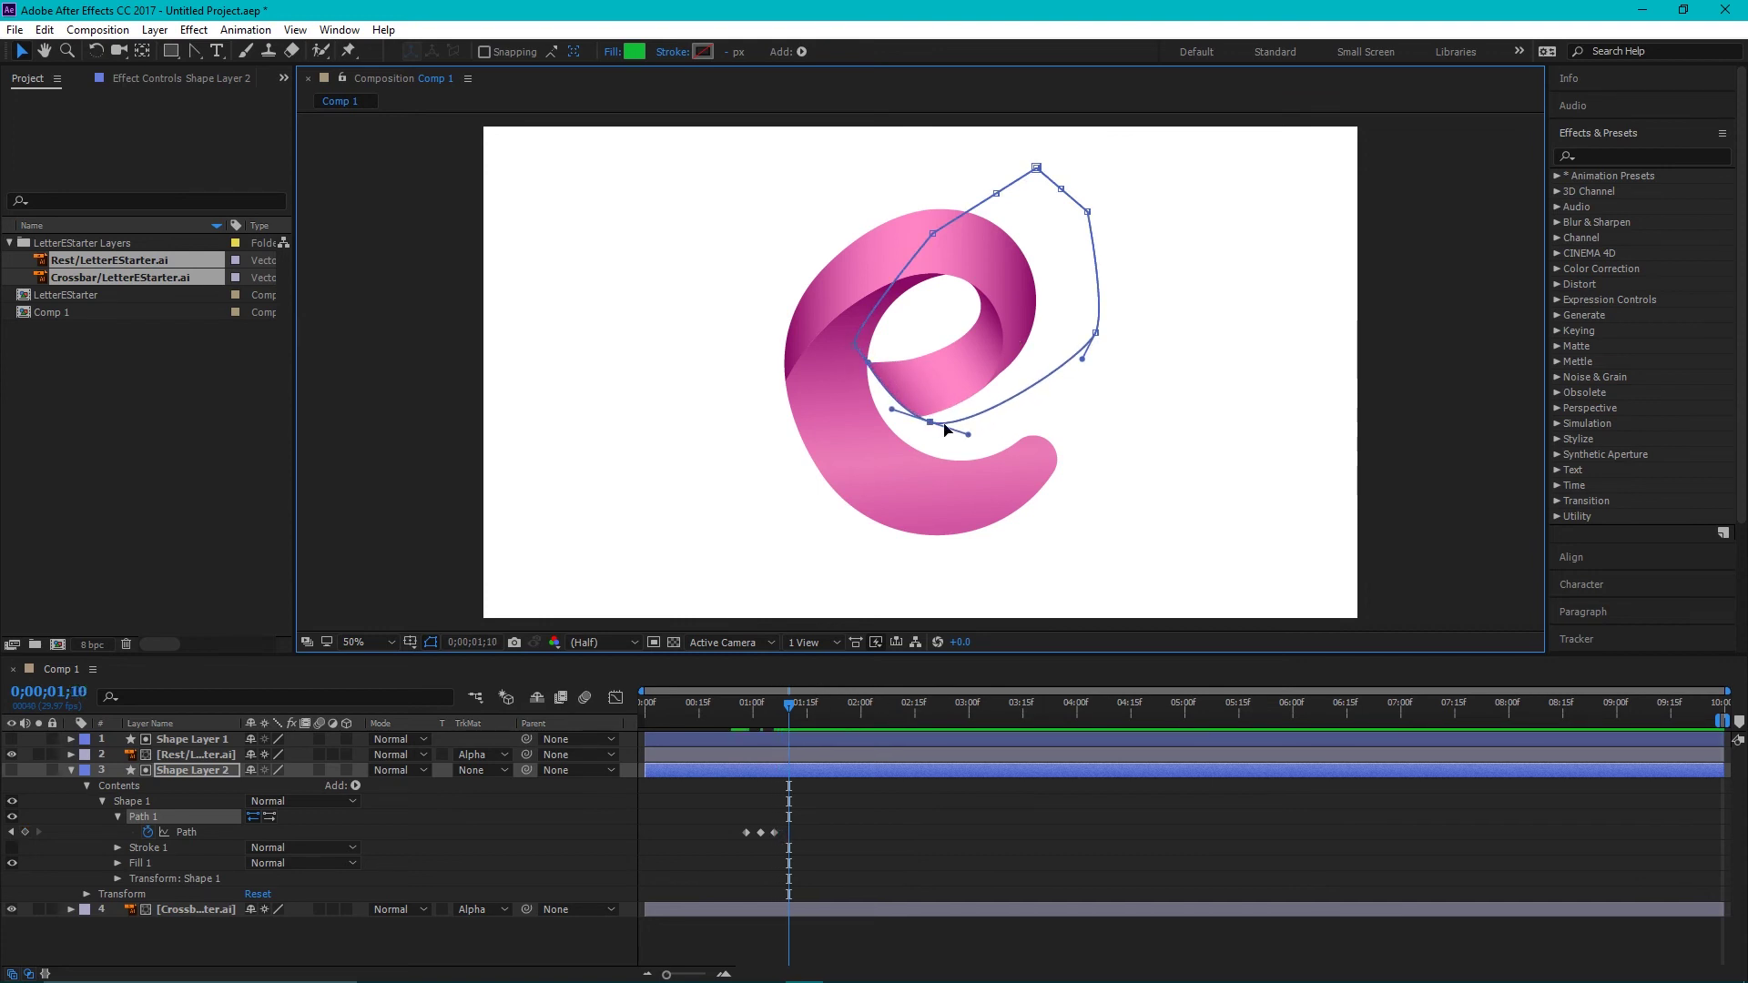
drag(933, 430, 789, 472)
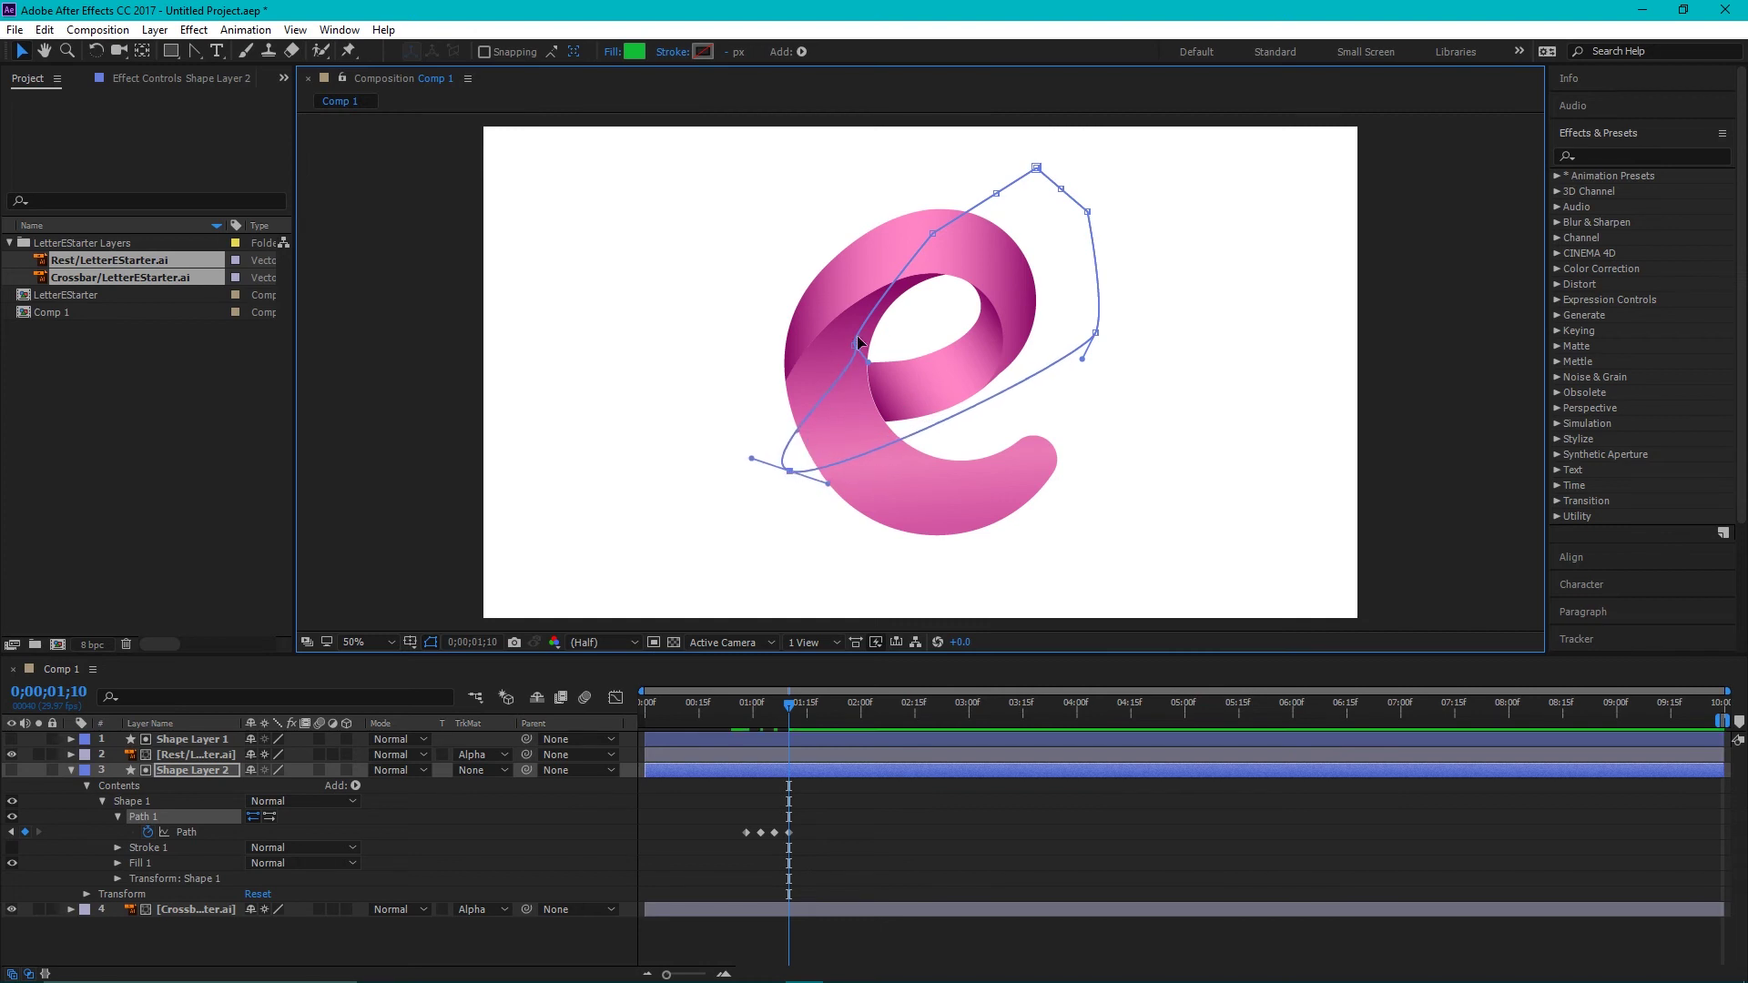
drag(854, 349, 773, 354)
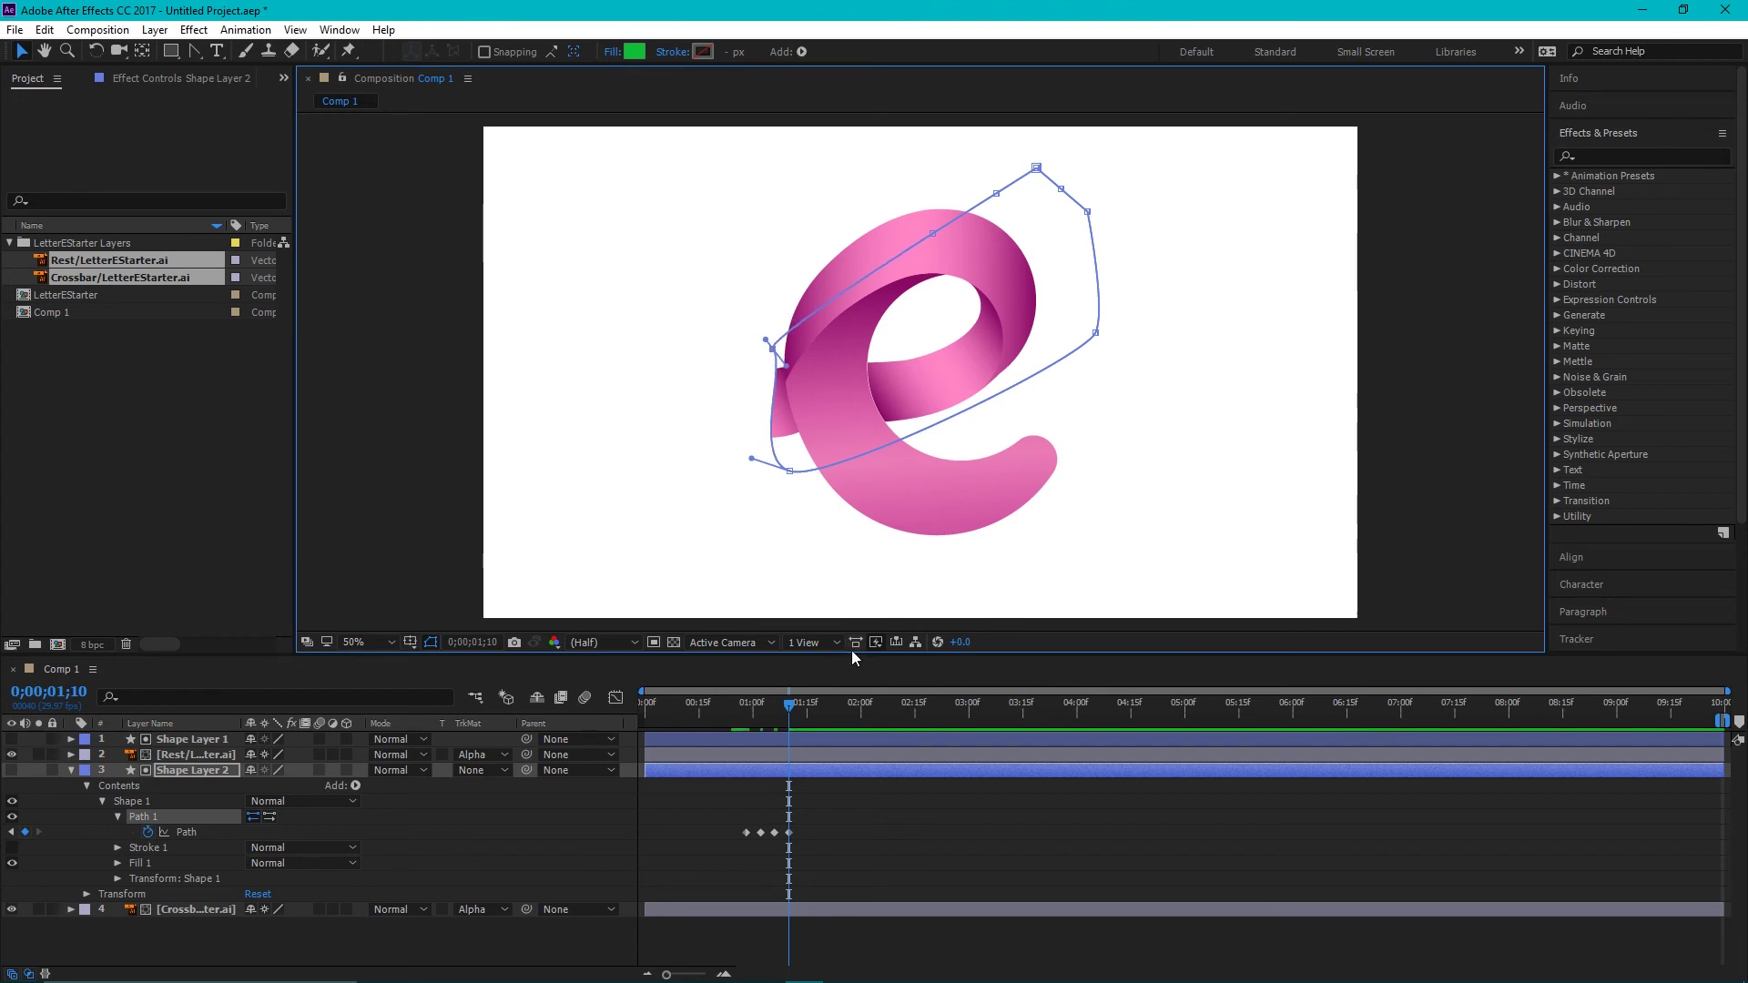
At 0;00;01;14, pull the path's left vertex past the crossbar's outer end to reveal its rounded tip
key(Page_Down)
key(Page_Down)
key(Page_Down)
key(Page_Down)
drag(745, 368, 660, 412)
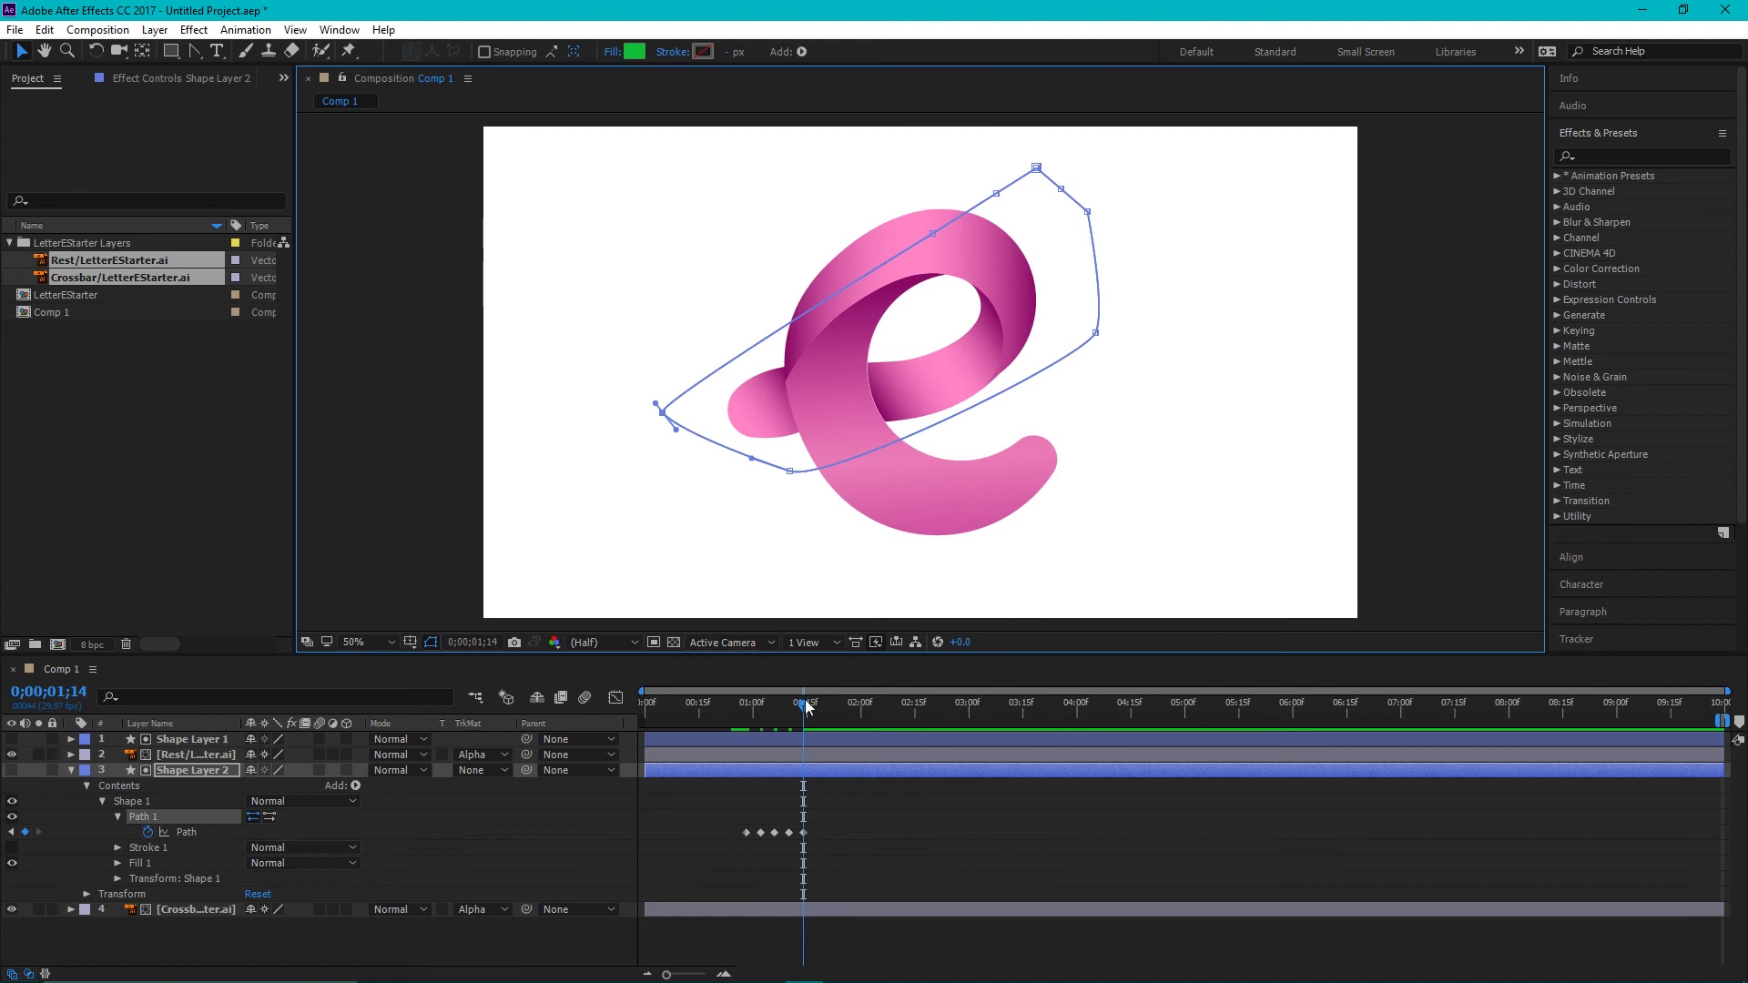
Apply Easy Ease to all Path keyframes of Shape Layer 2
drag(807, 706, 576, 741)
drag(836, 806, 701, 878)
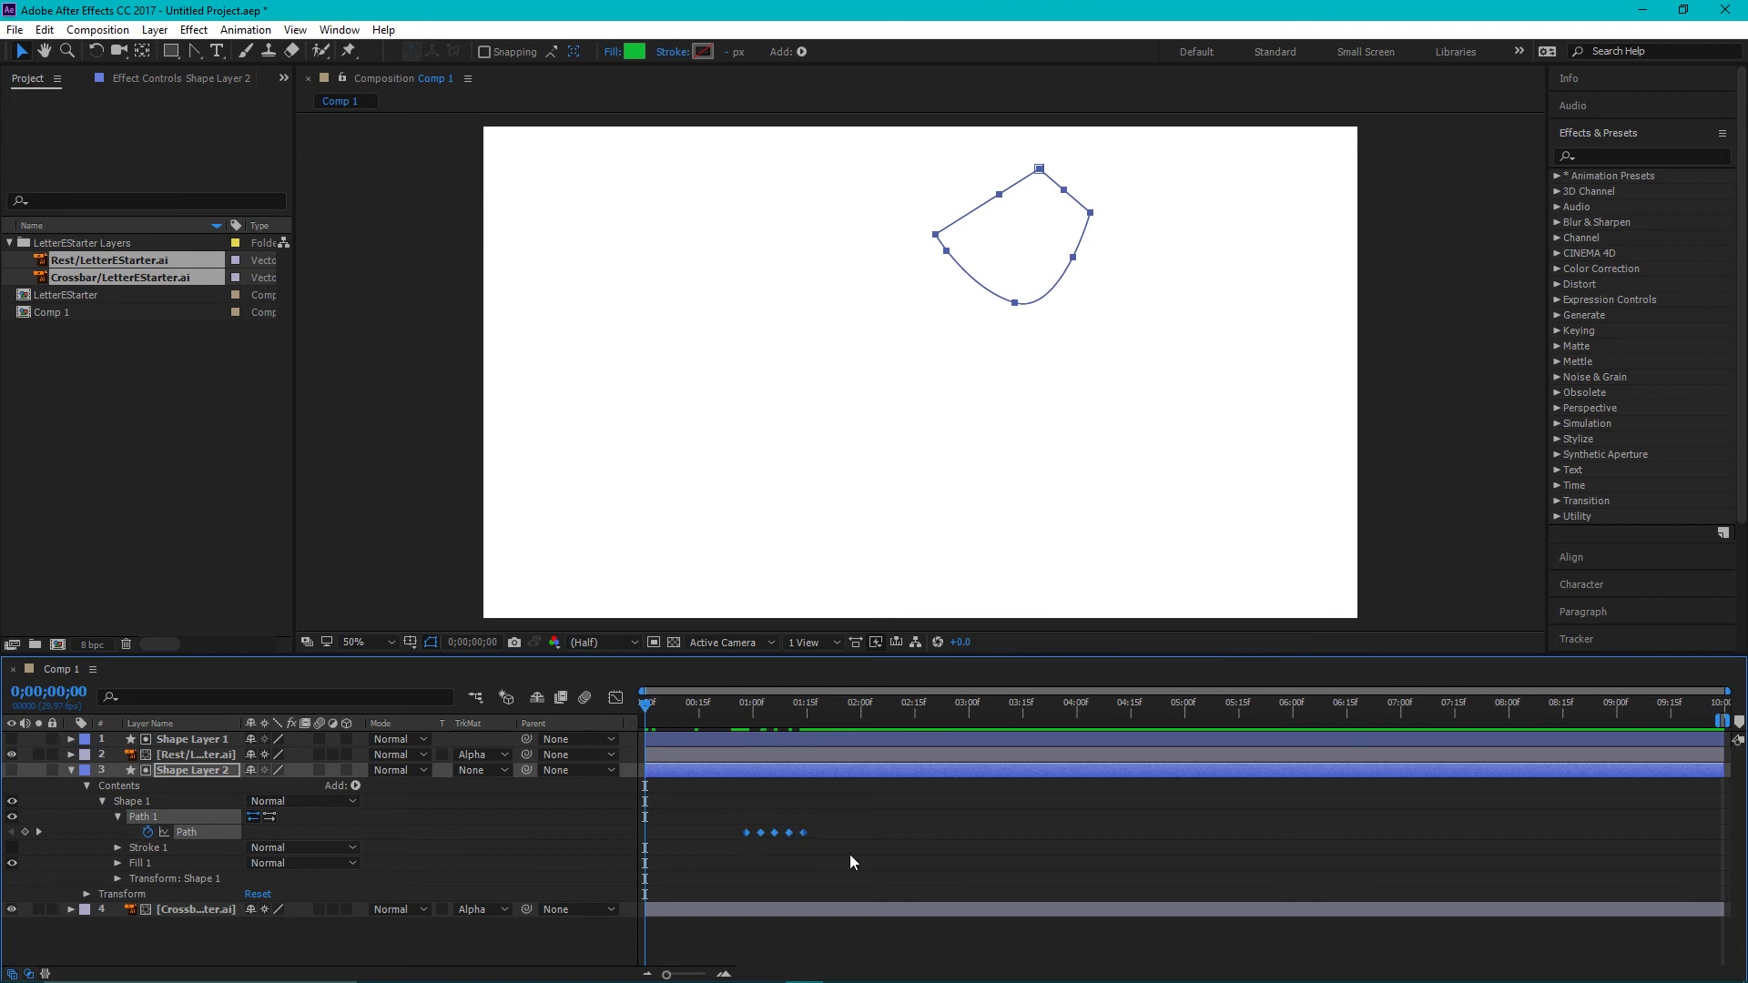
key(F9)
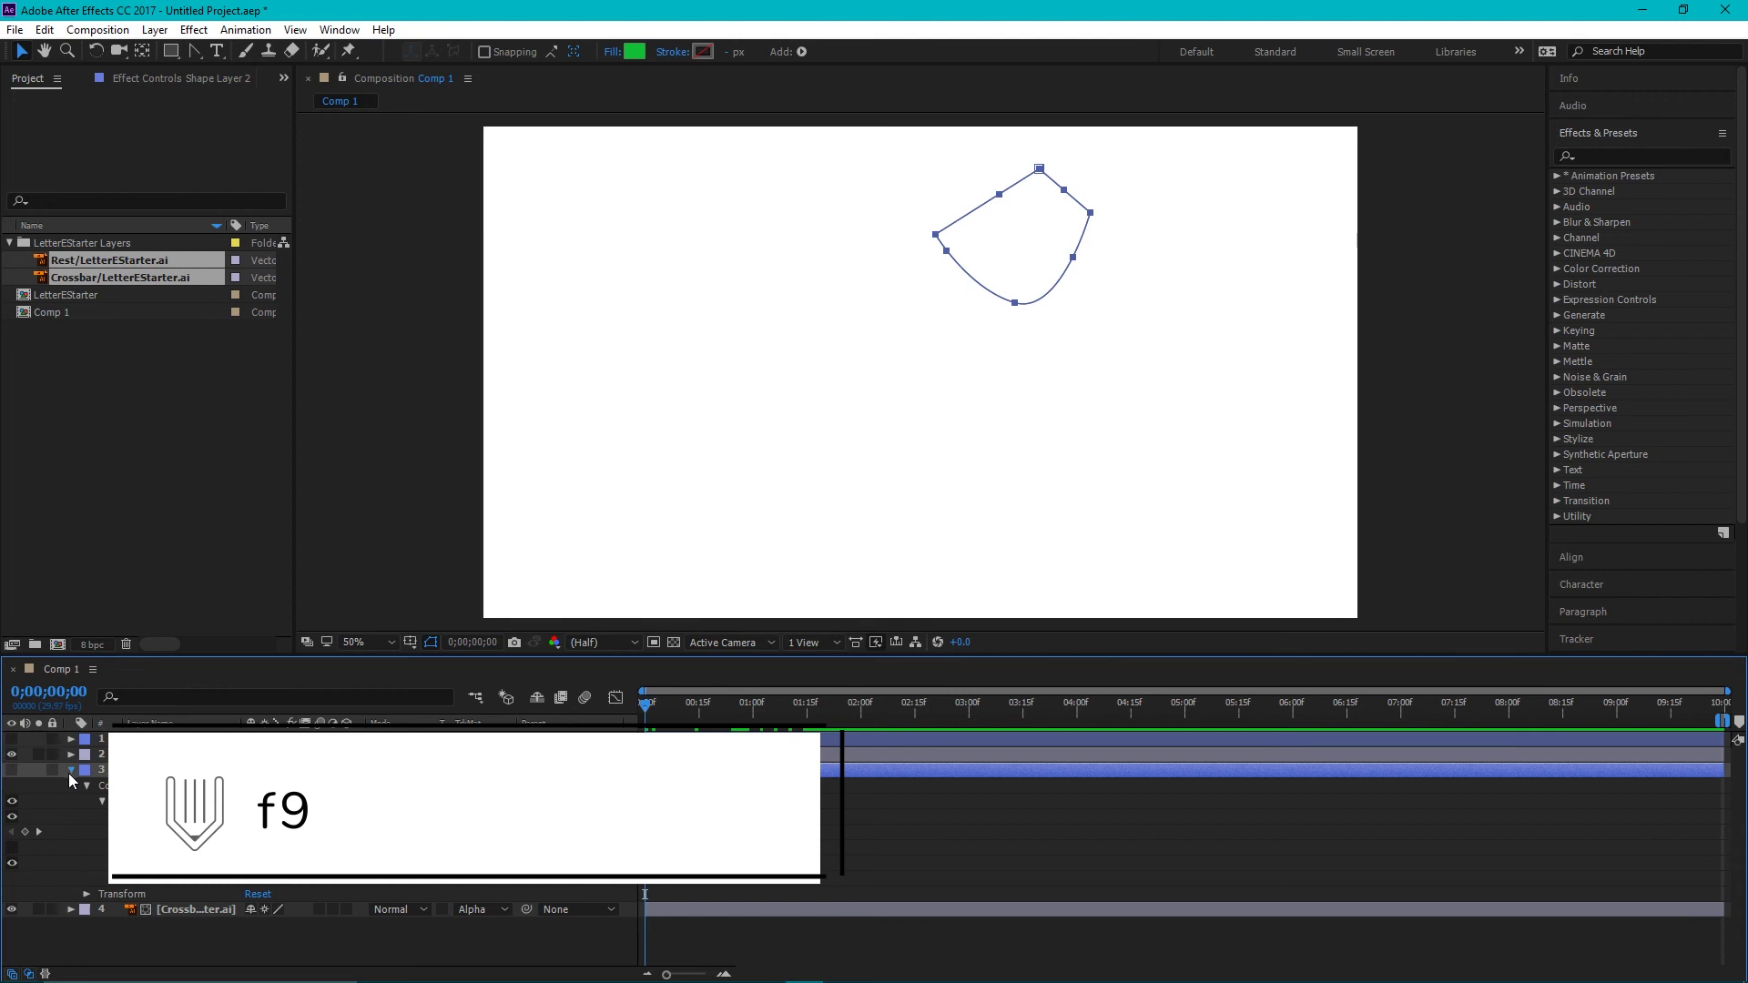
Collapse Shape Layer 2 and apply Easy Ease to all Path keyframes of Shape Layer 1
click(71, 770)
click(71, 739)
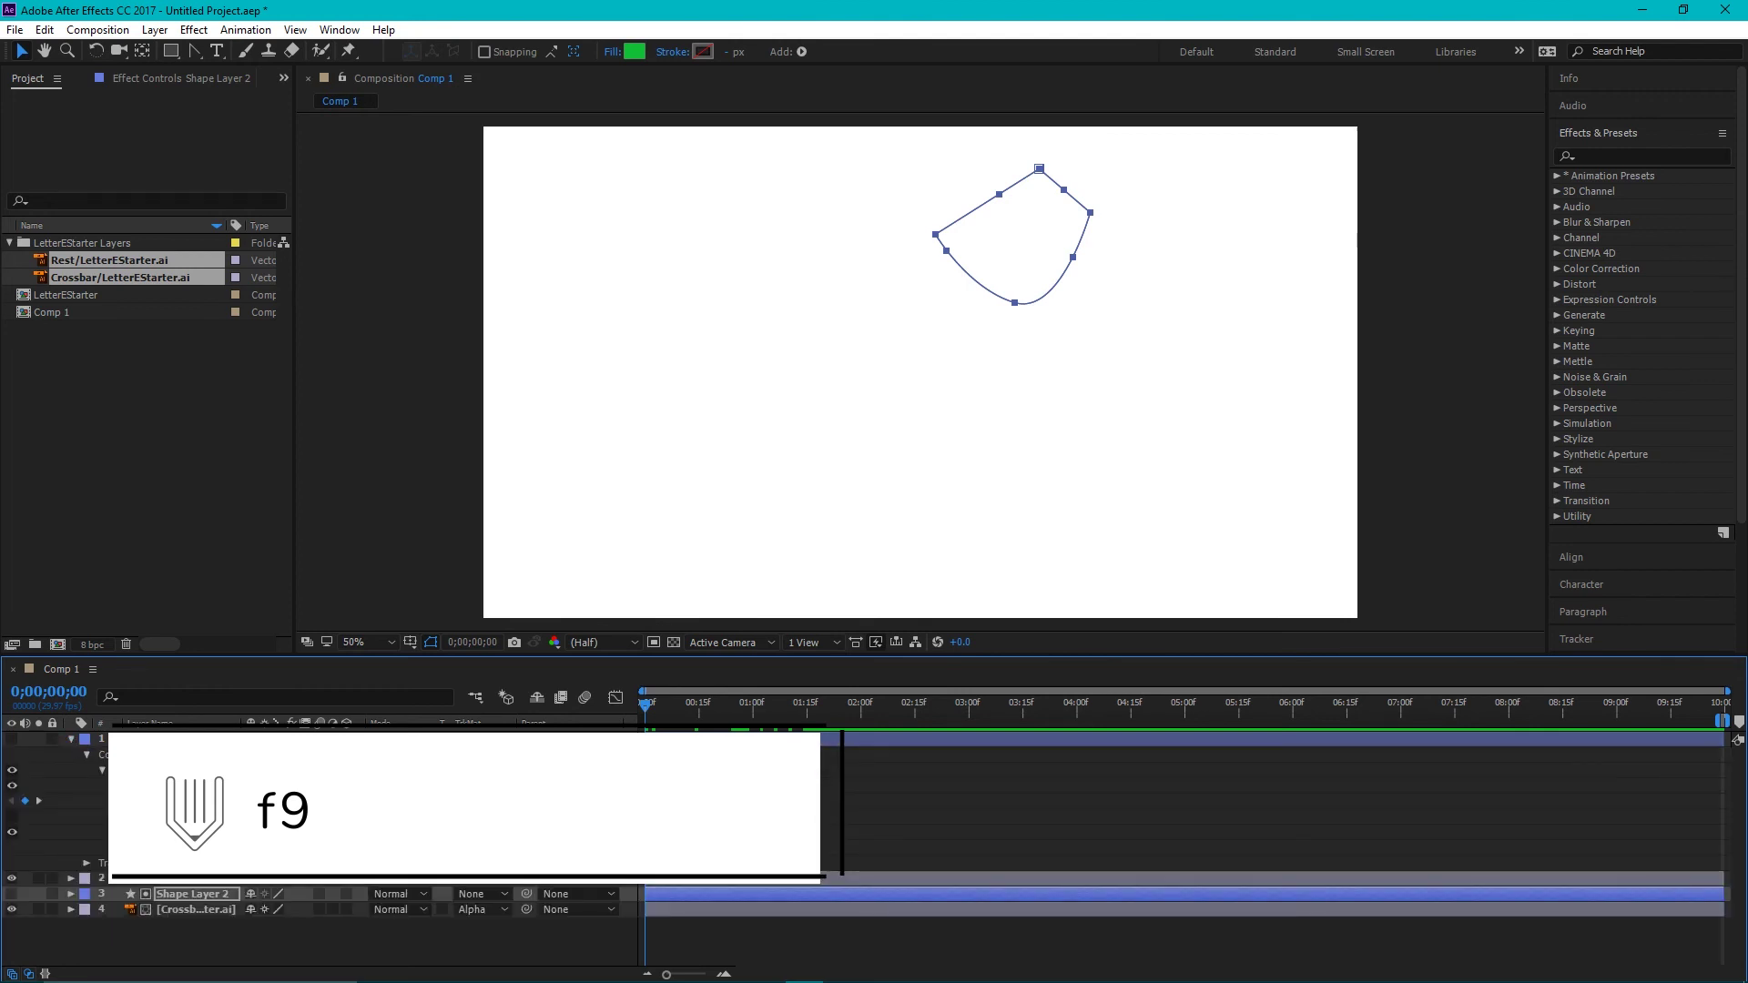
click(187, 801)
drag(783, 770, 604, 822)
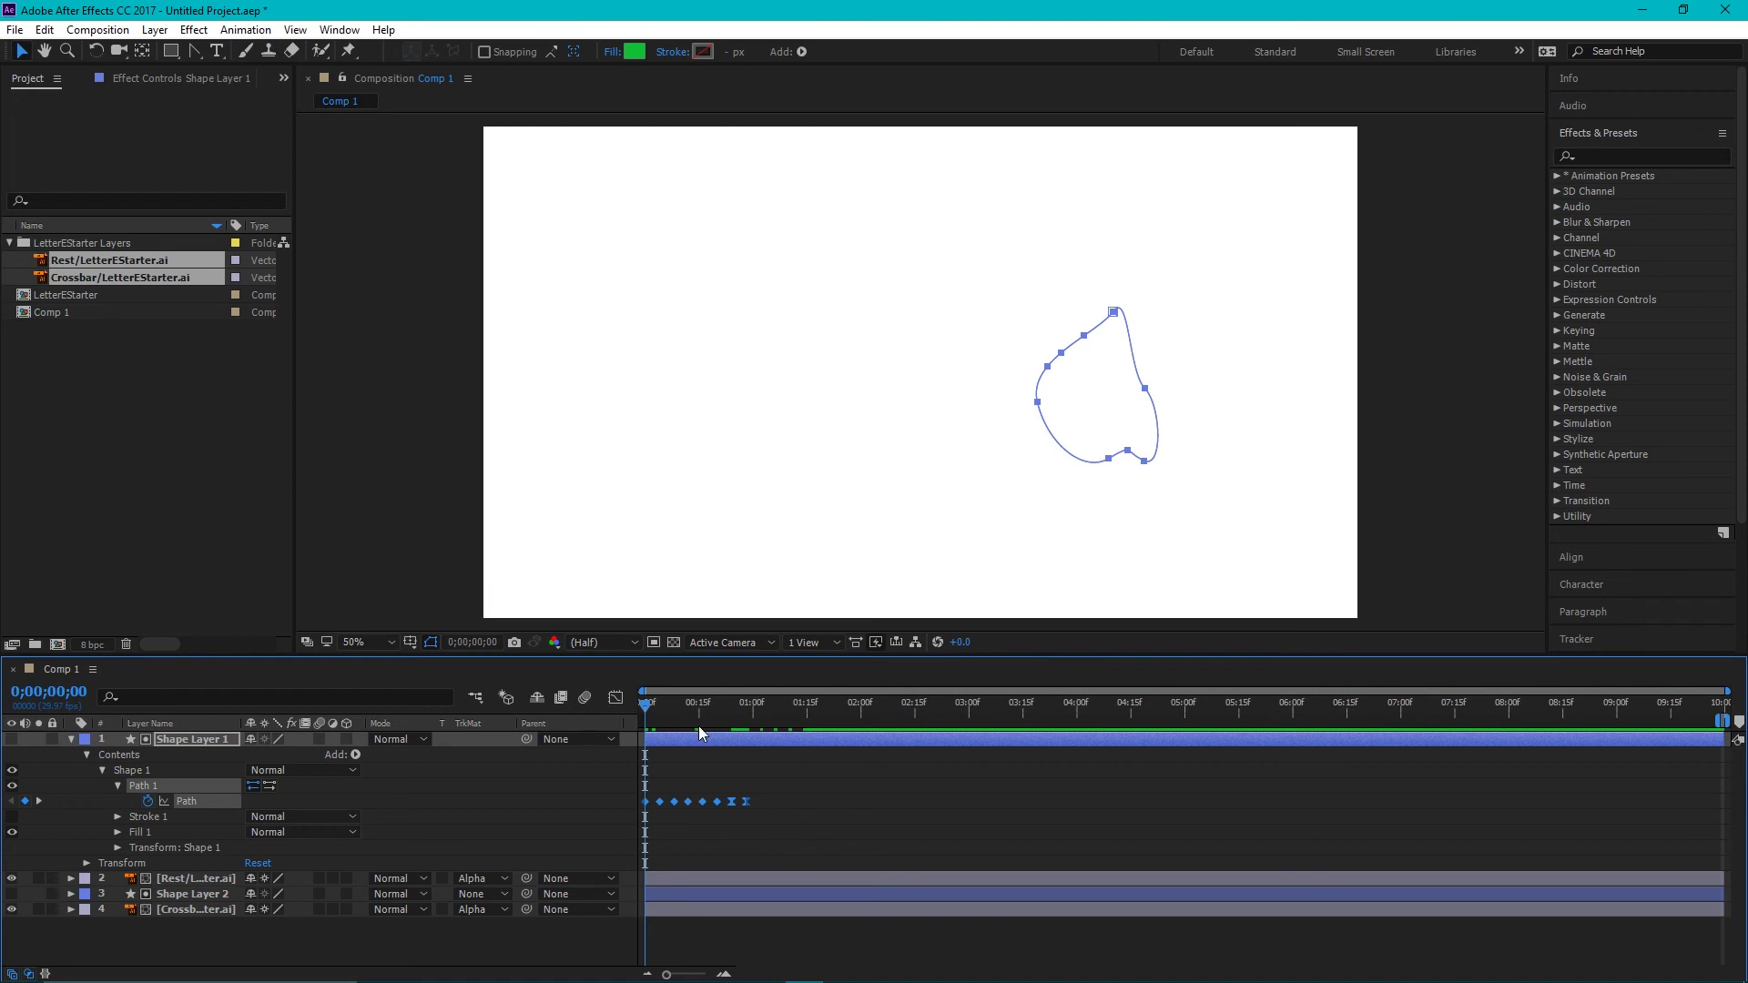
key(F9)
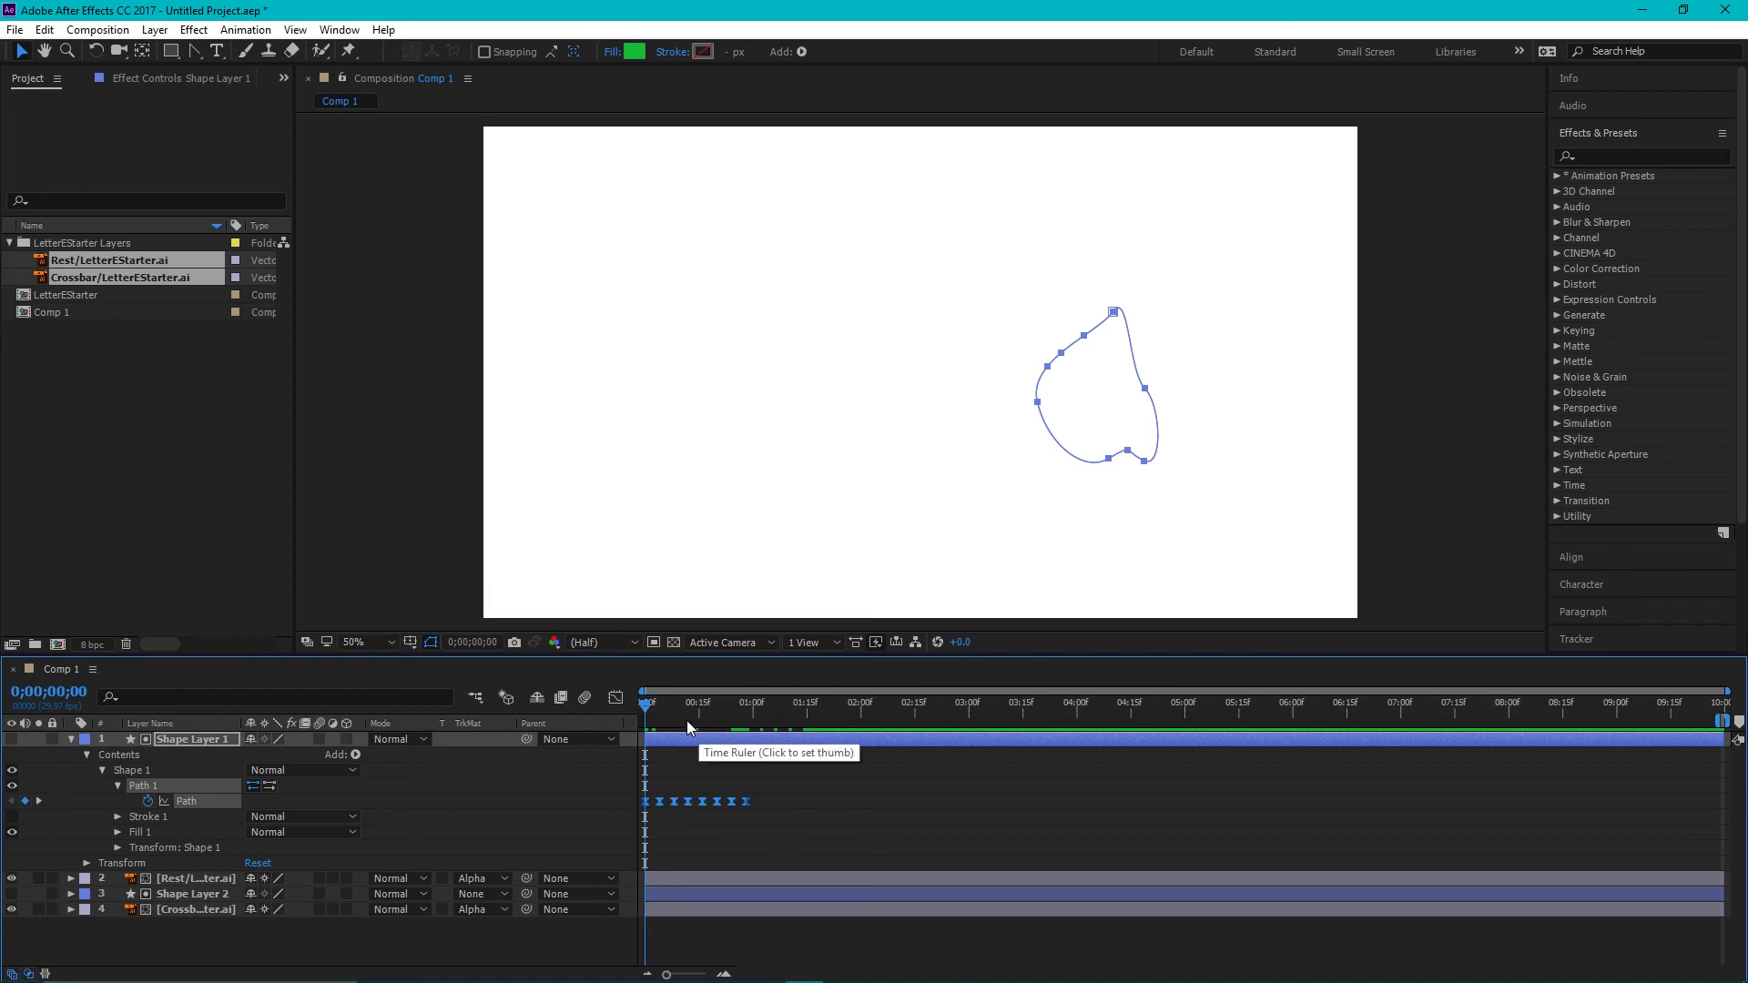
Scrub and play back the eased letter reveal from the first frame
drag(645, 708, 855, 723)
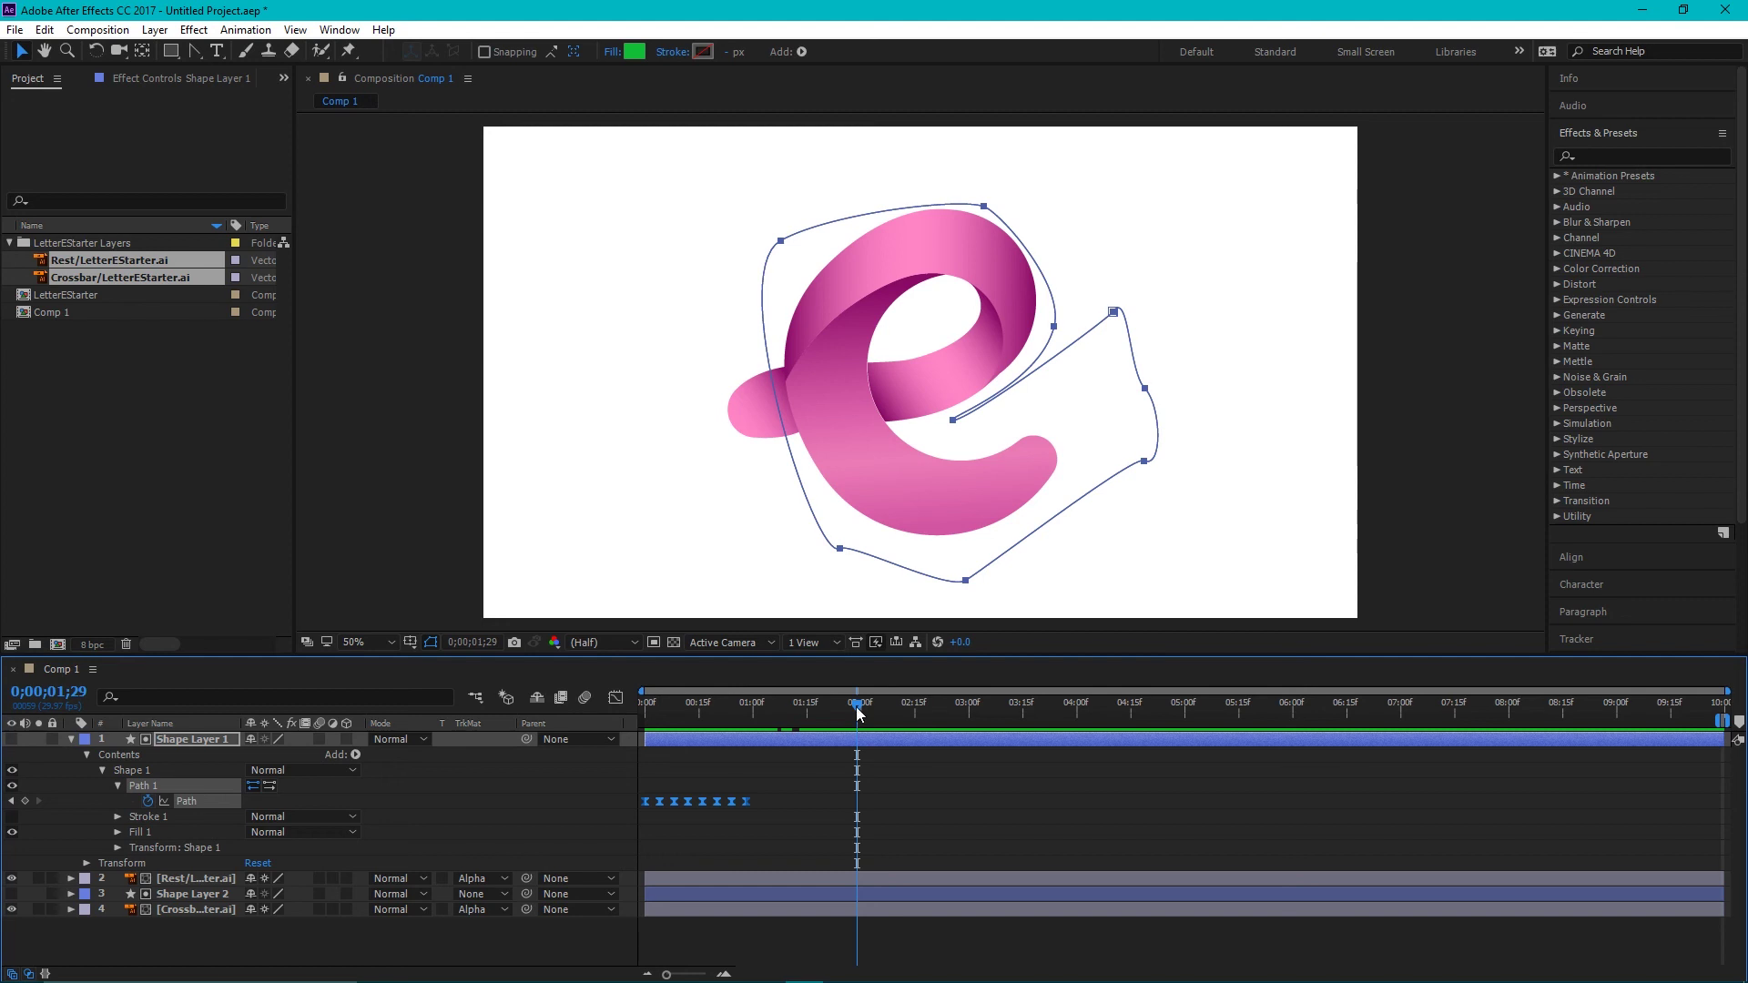
key(Home)
key(space)
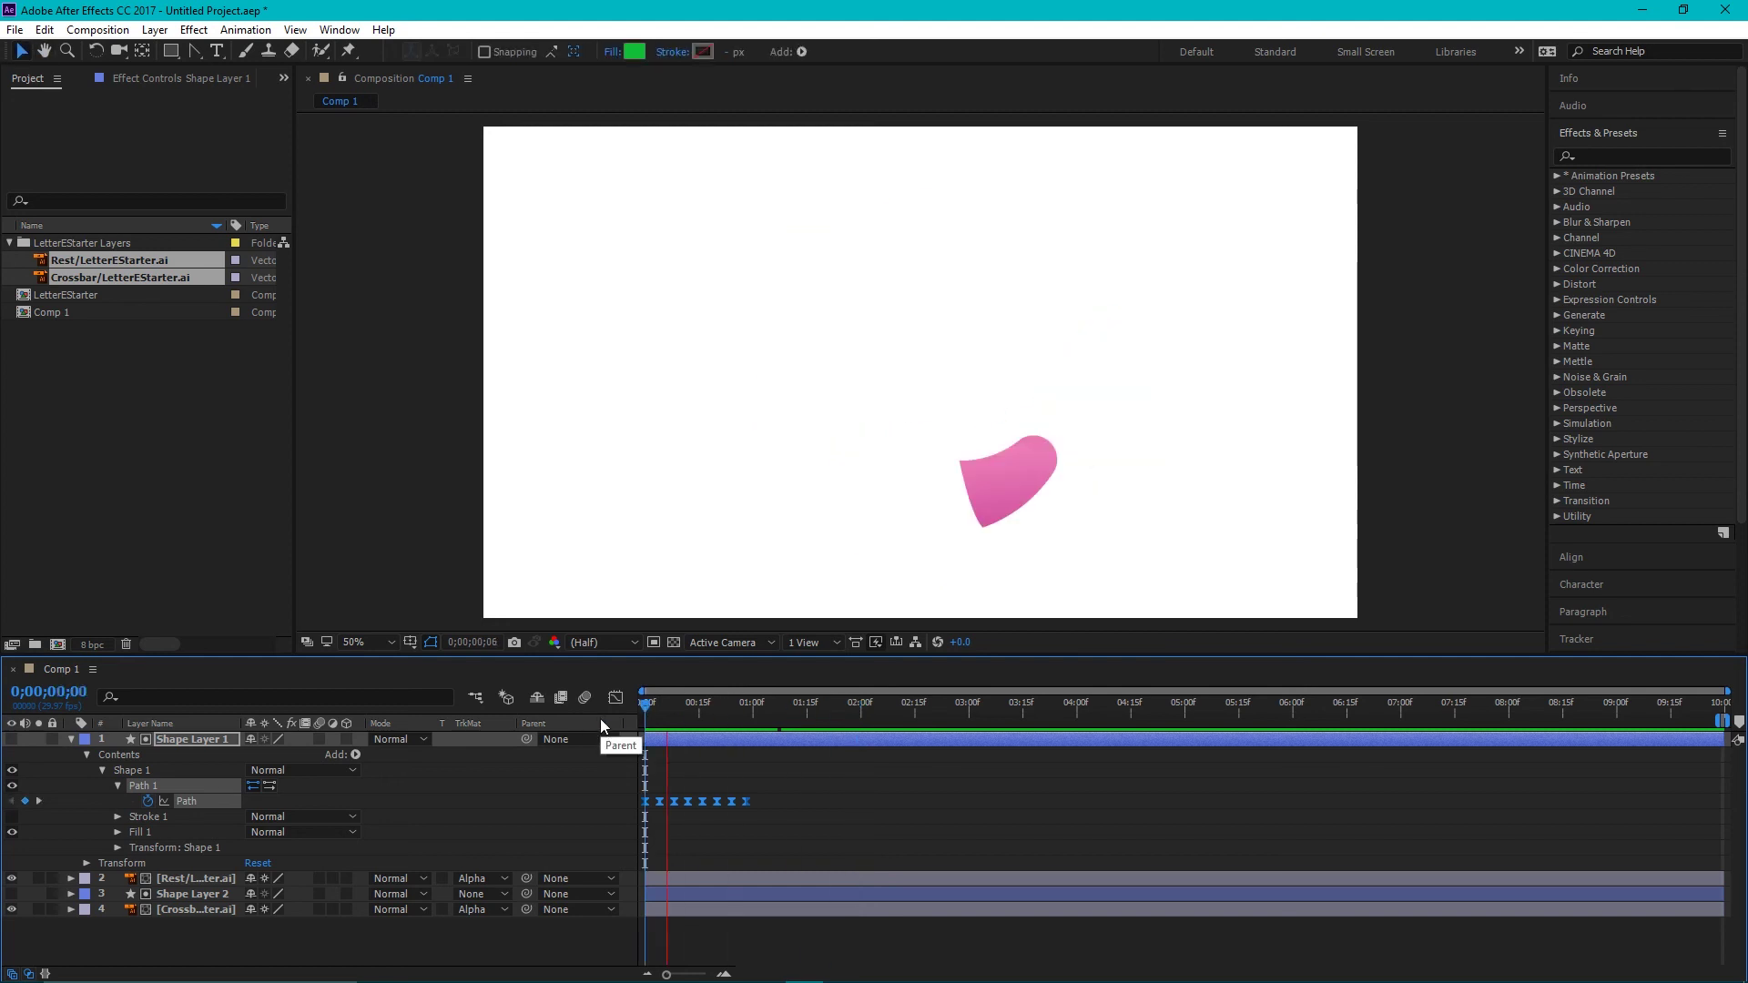
key(space)
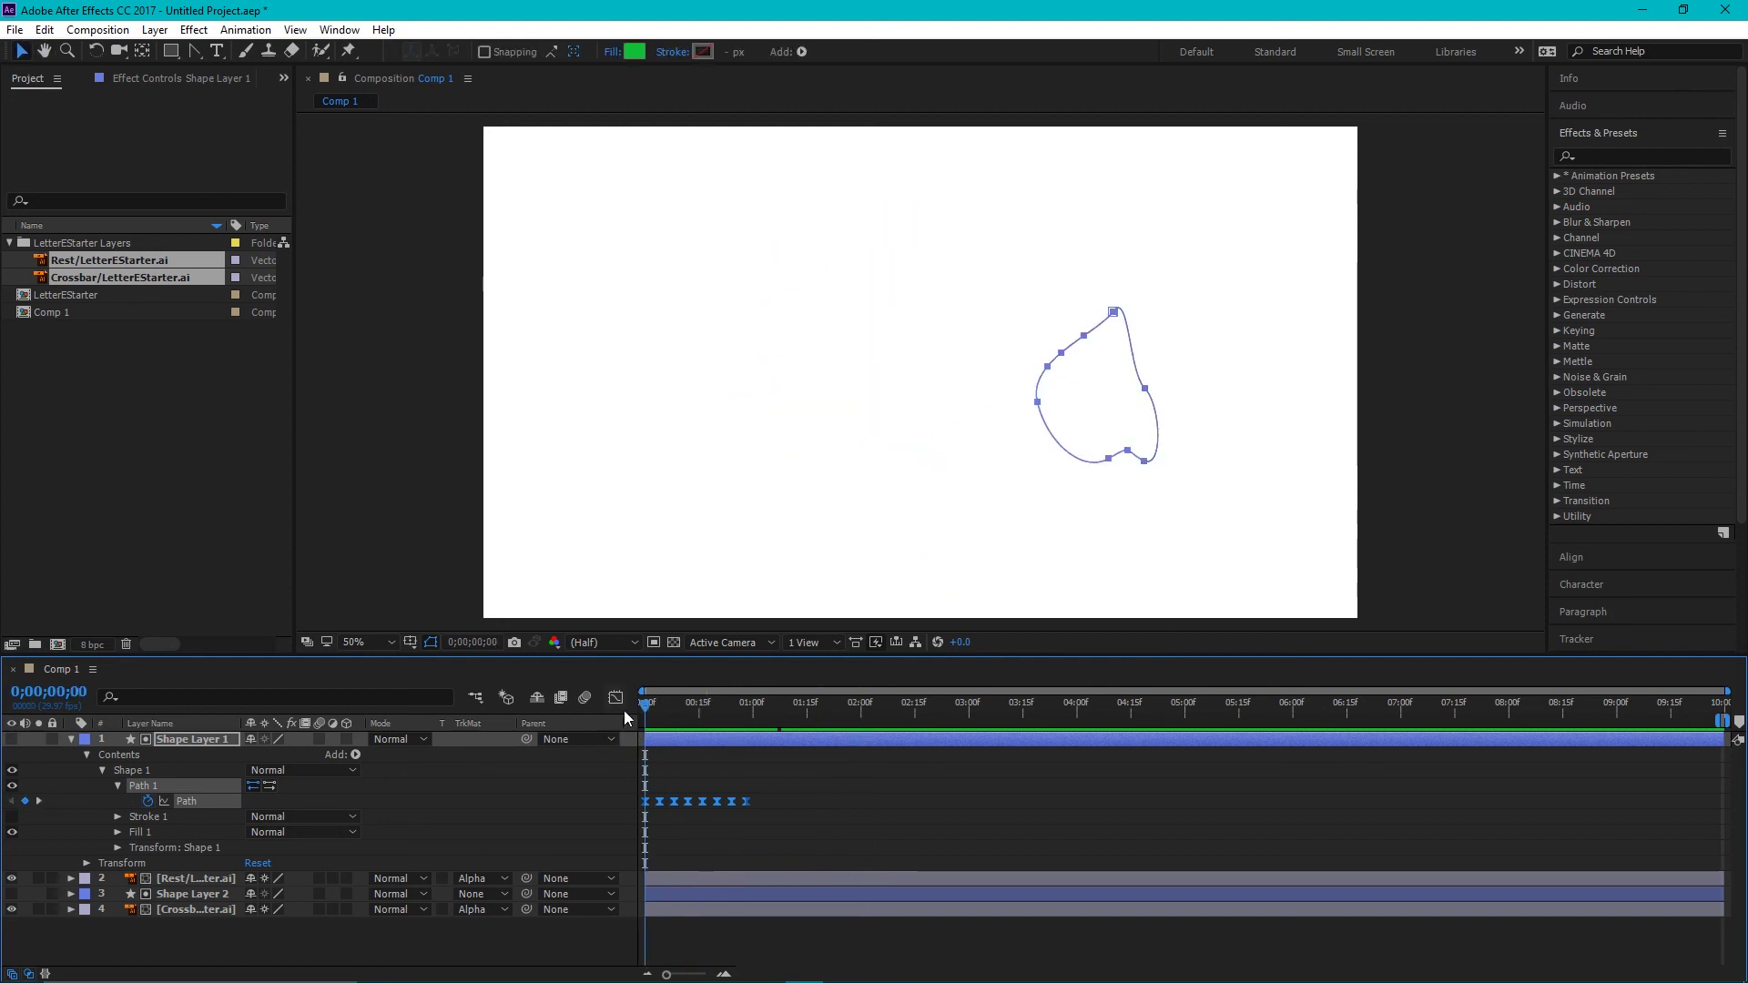
drag(646, 721, 850, 734)
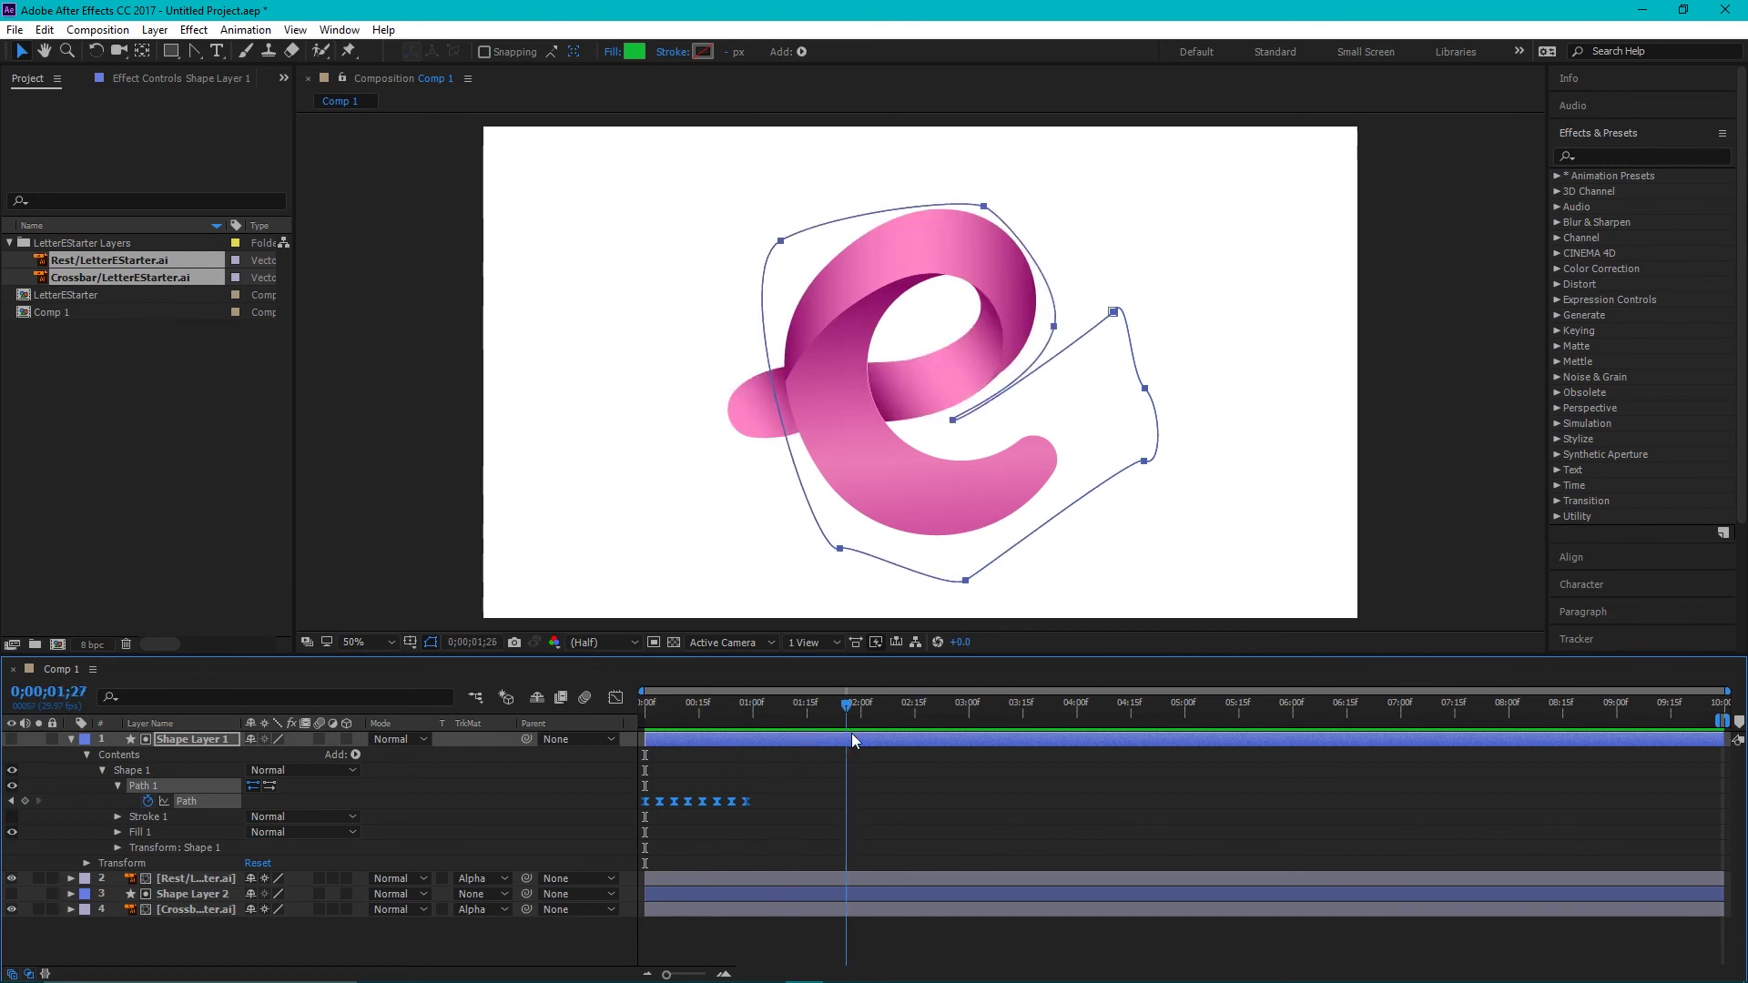
Collapse Shape Layer 1 and create a new adjustment layer above all layers
click(71, 739)
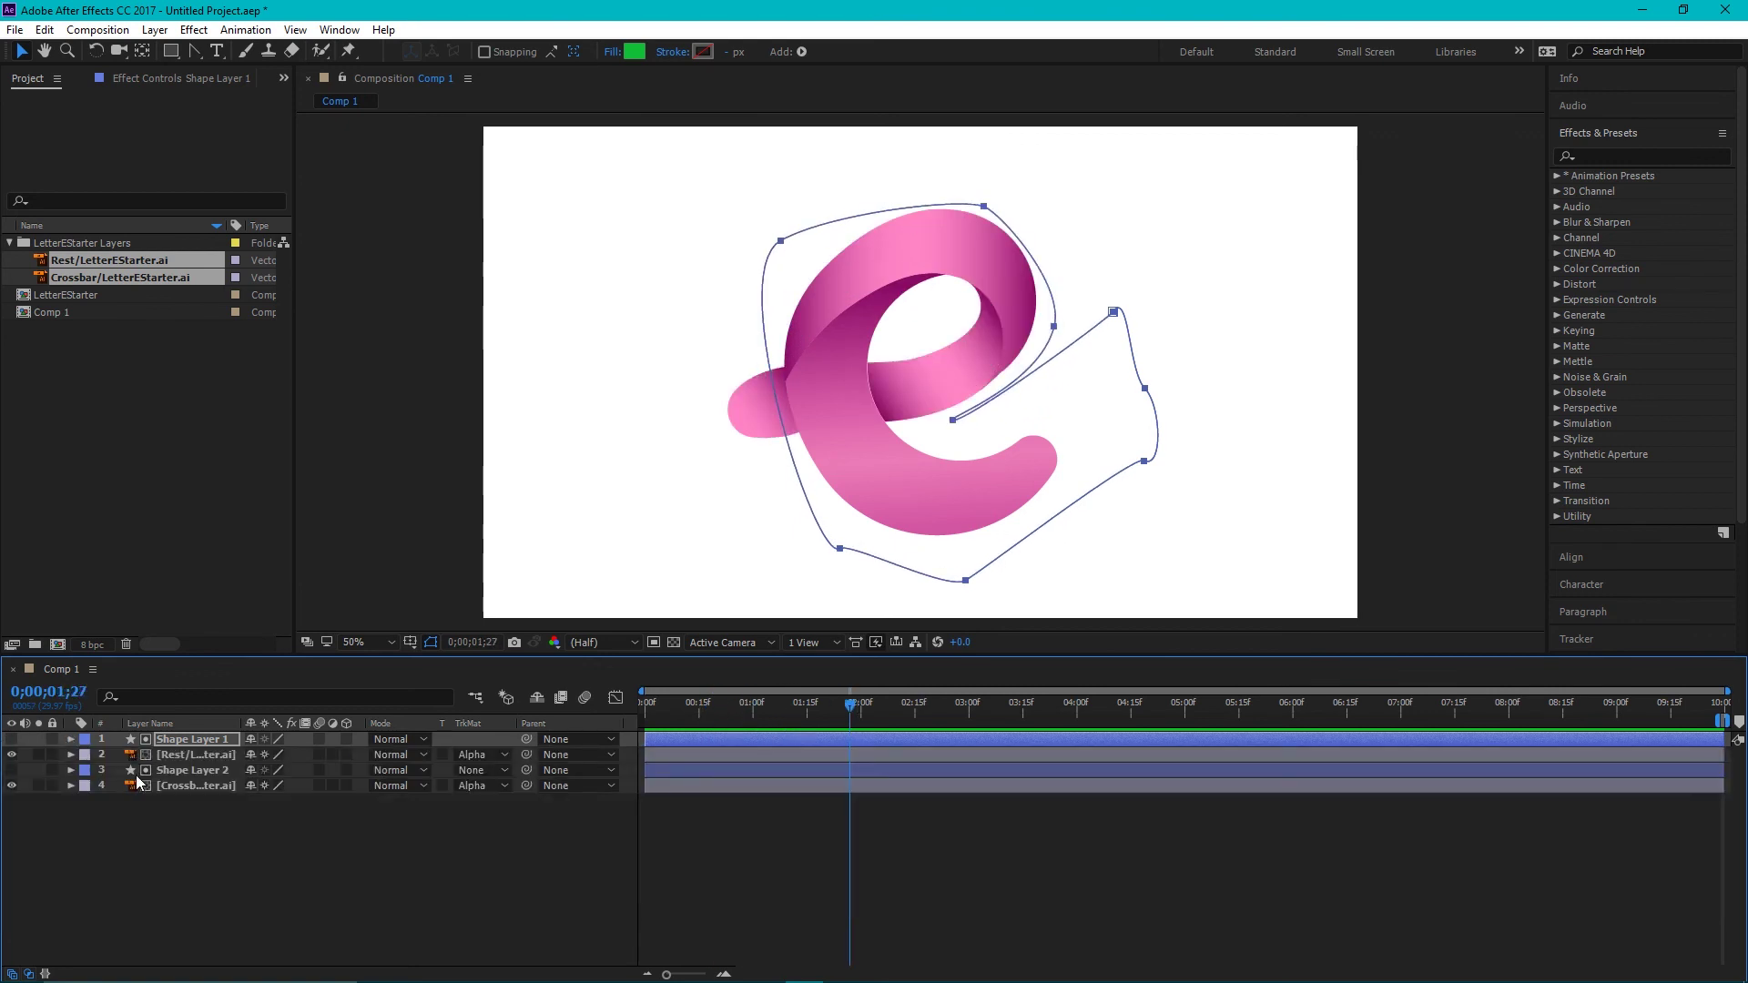
right_click(193, 834)
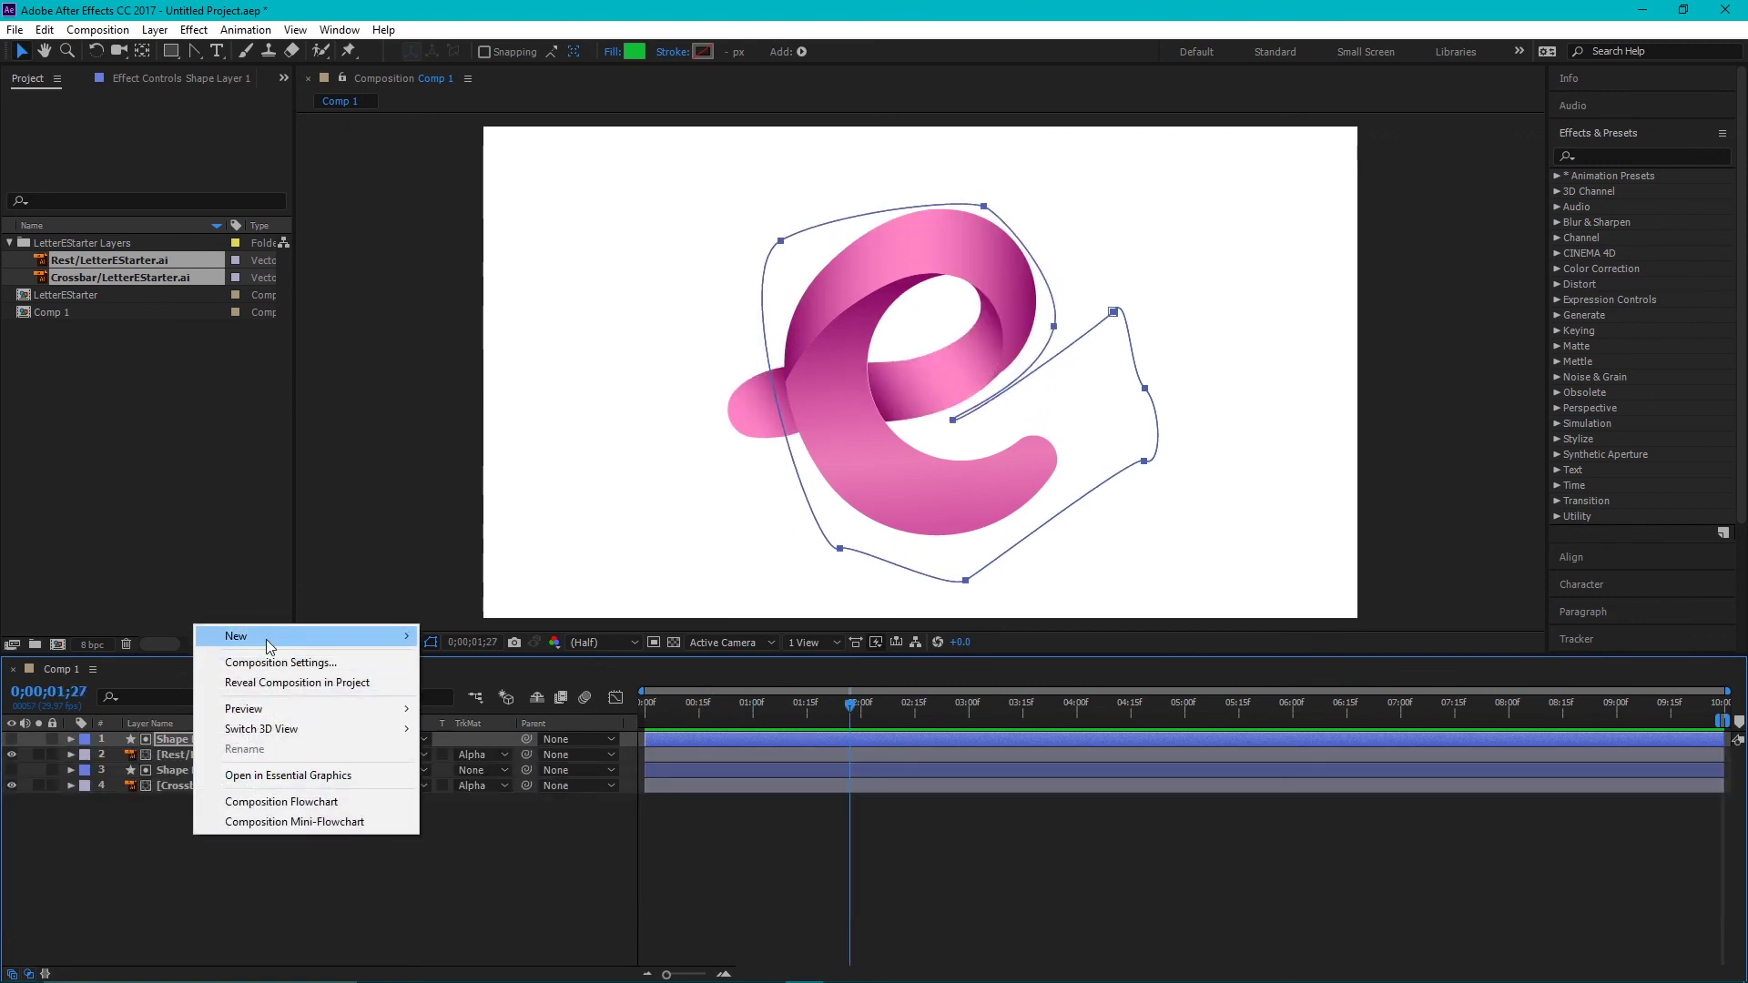
mouse_move(270, 644)
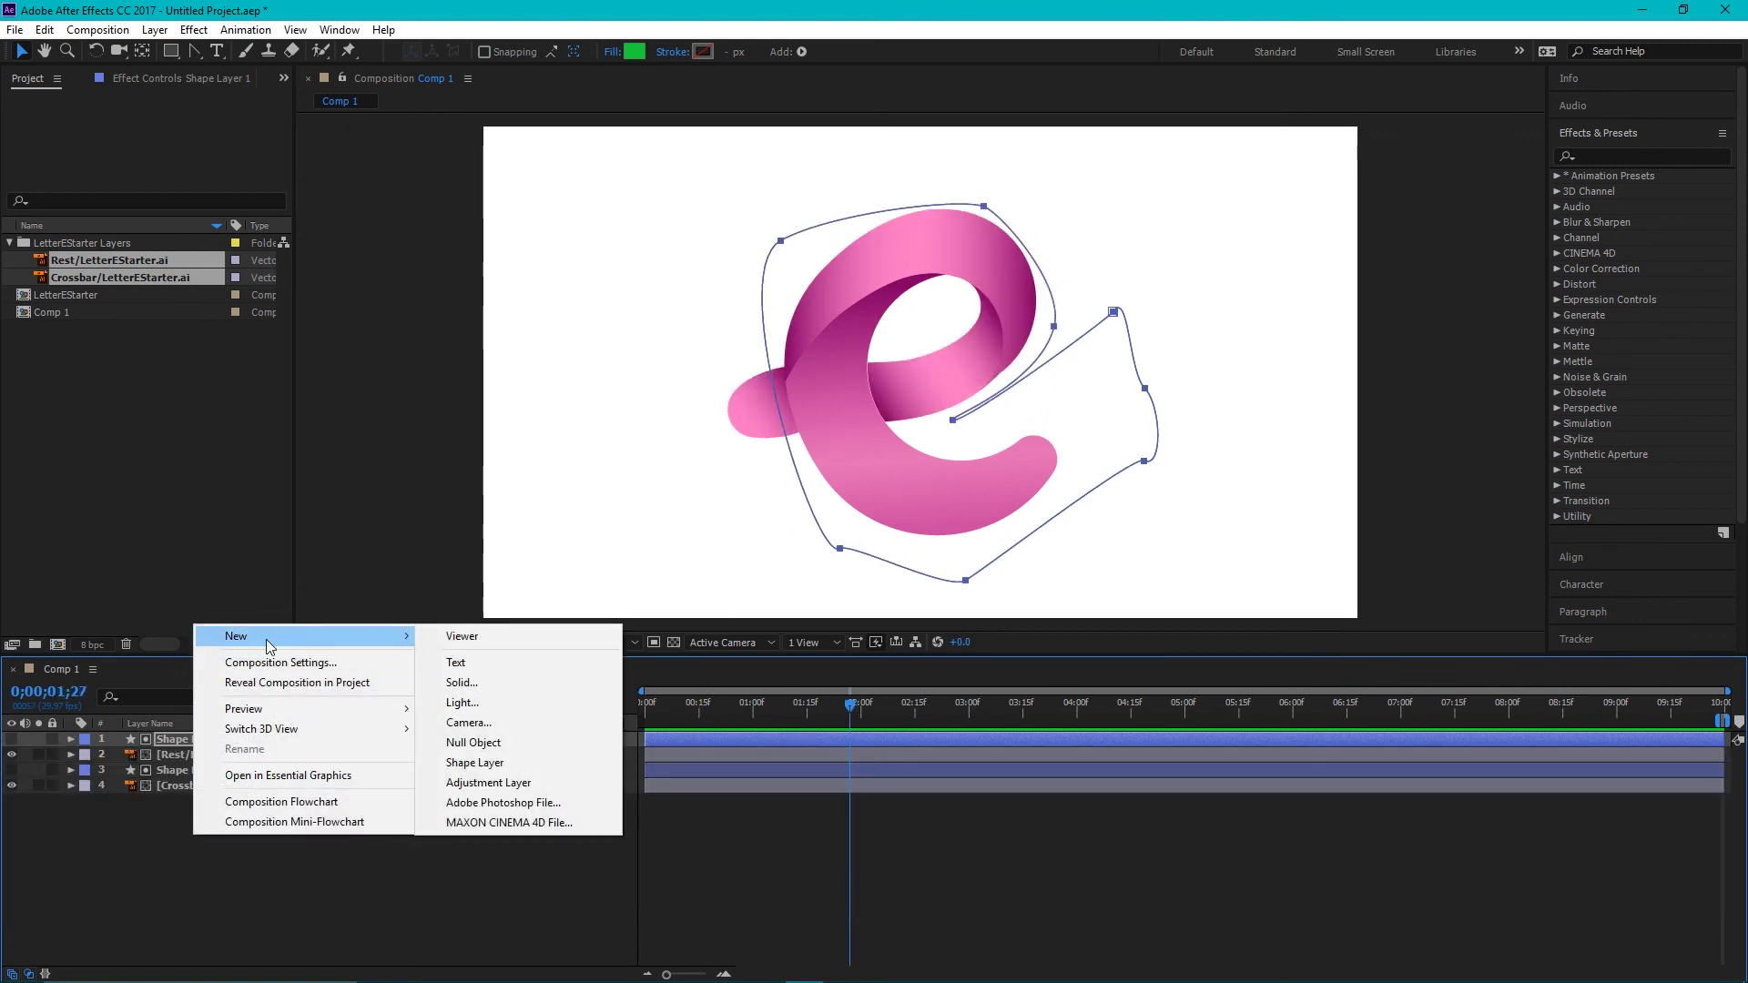
click(510, 784)
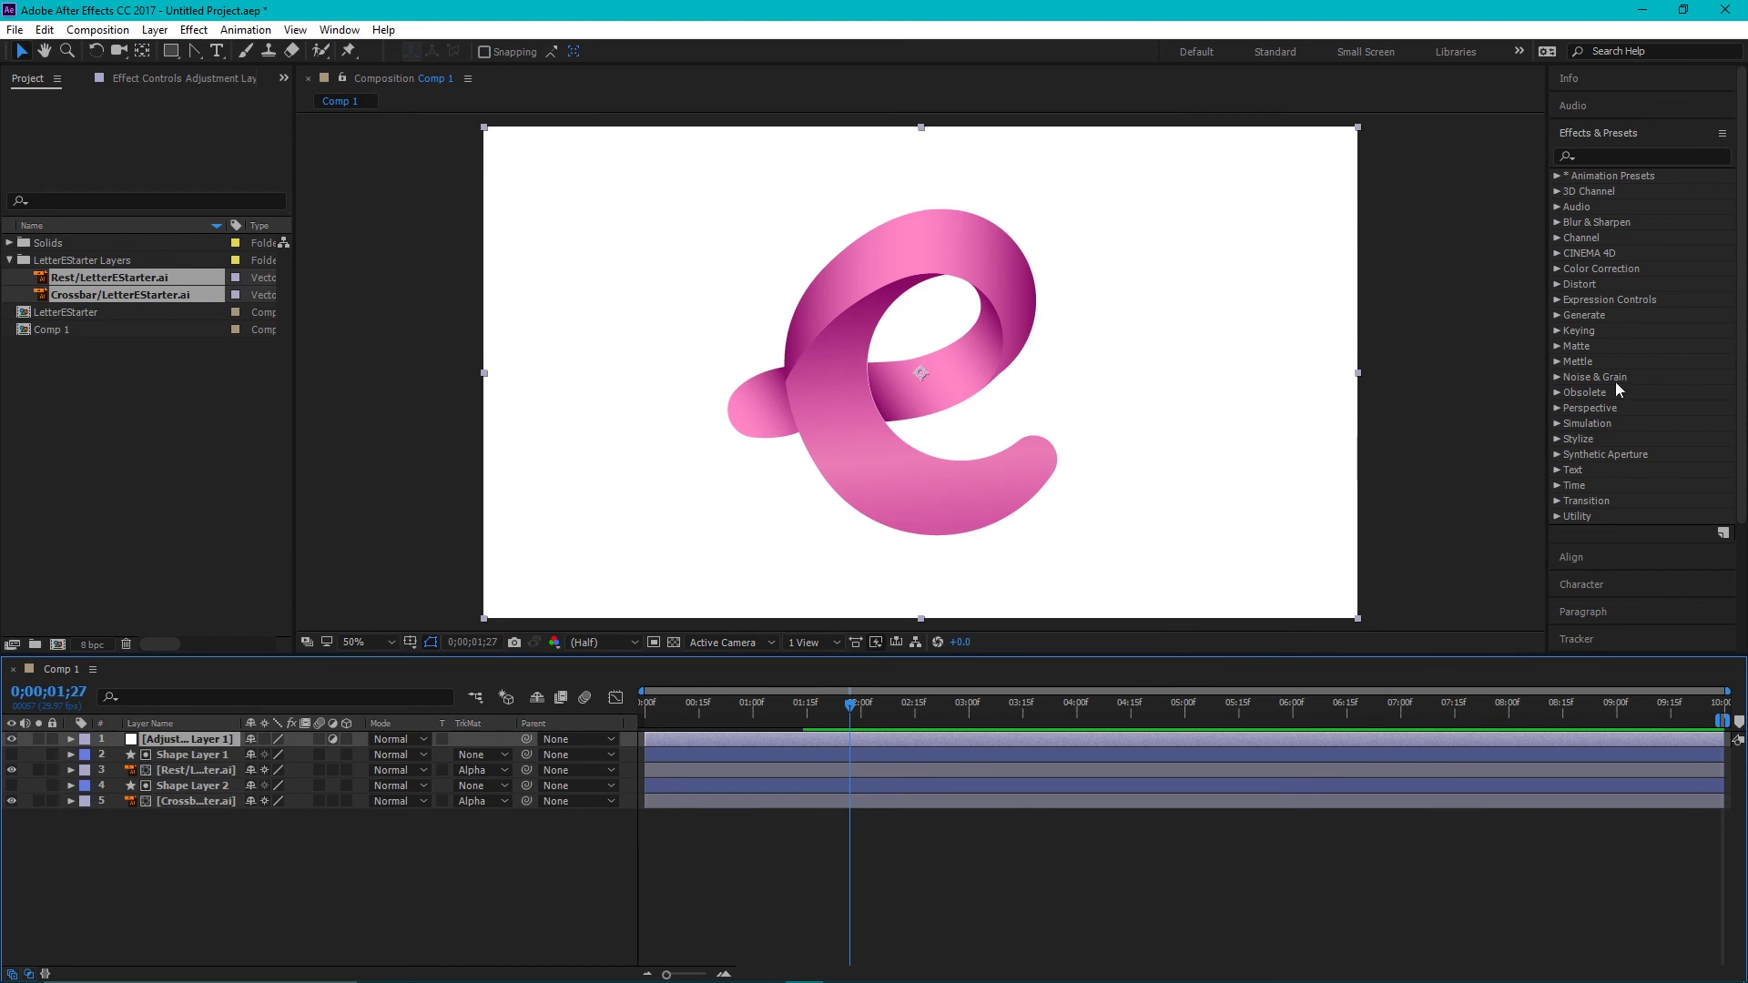
Find the Turbulent Displace effect and apply it to the adjustment layer
click(1608, 156)
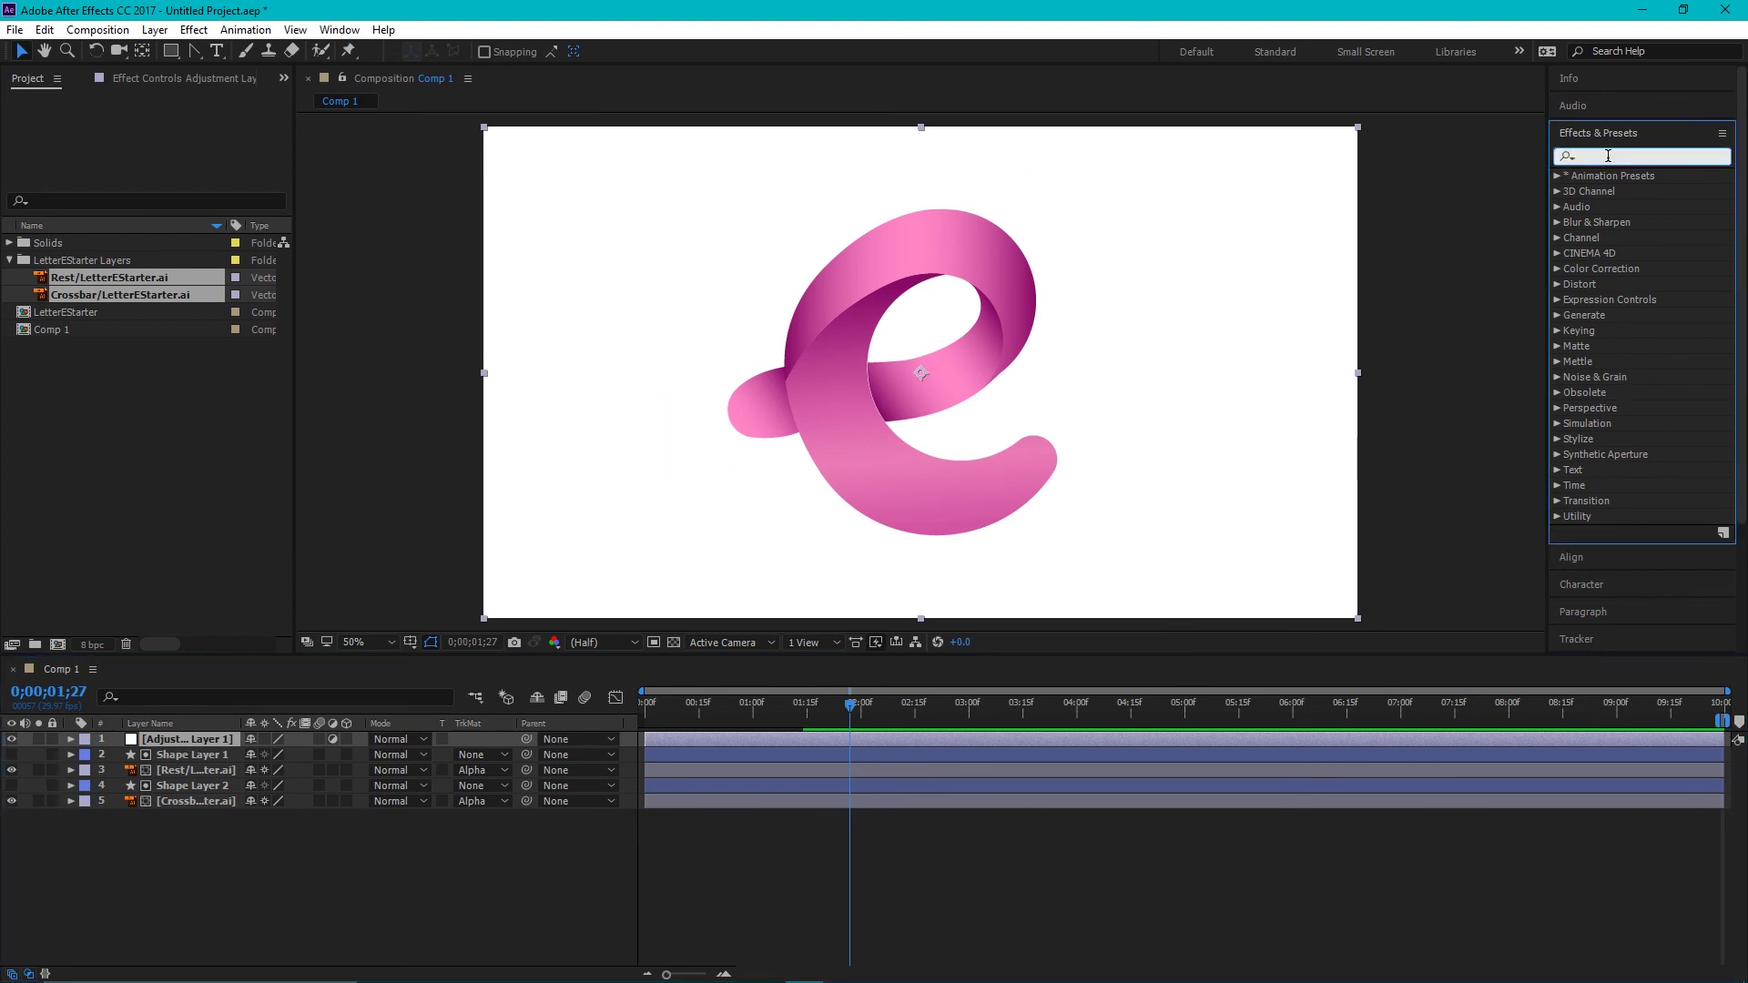
text(turbul)
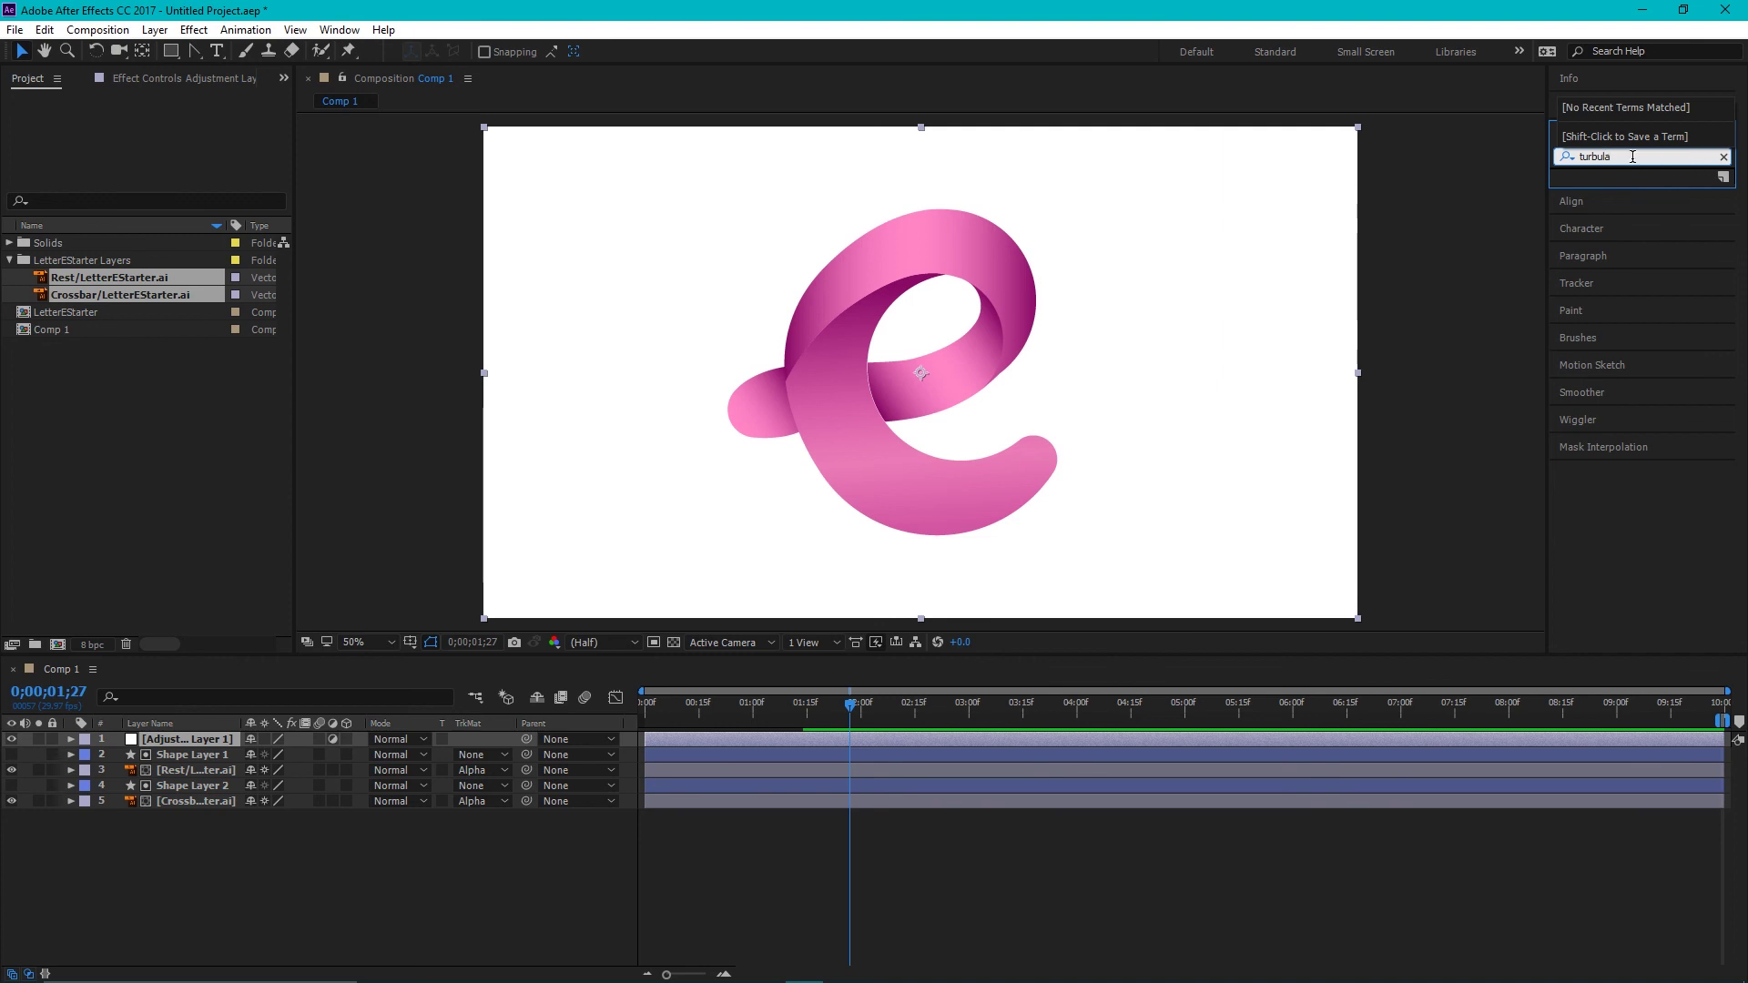
text(a)
key(BackSpace)
drag(1646, 194, 173, 740)
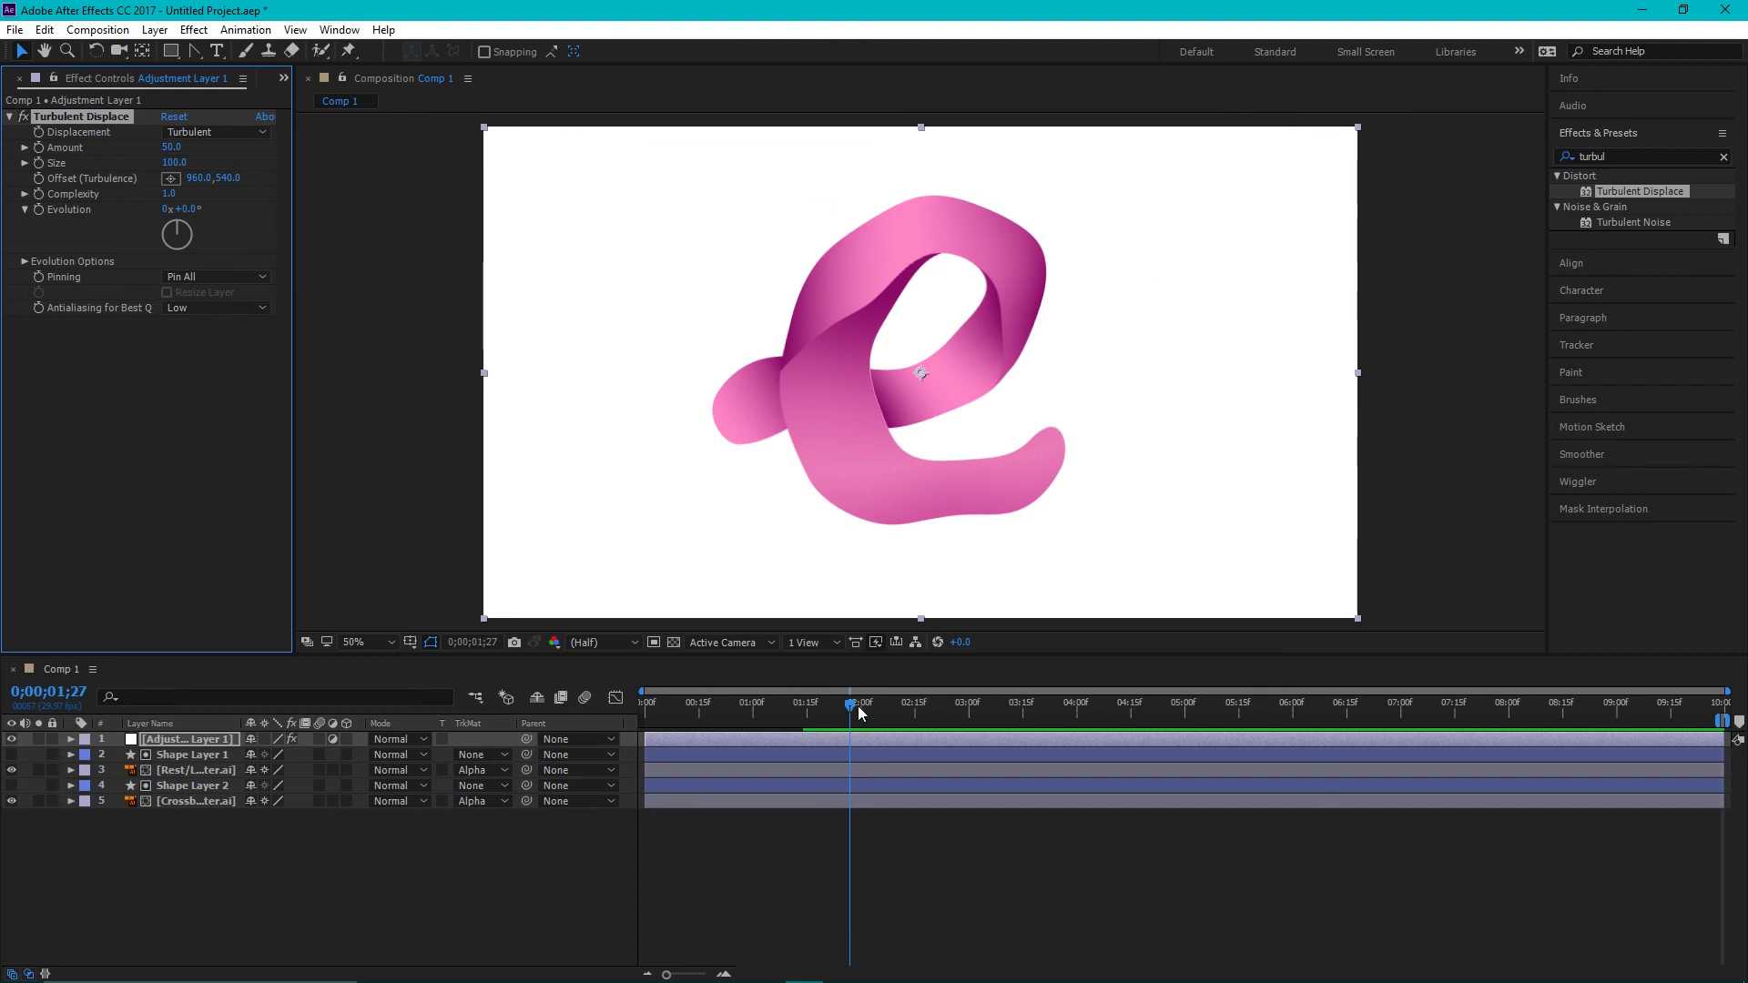
At 0;00;01;14, set the Turbulent Displace Amount to 0 and add a keyframe for it
click(73, 791)
key(Home)
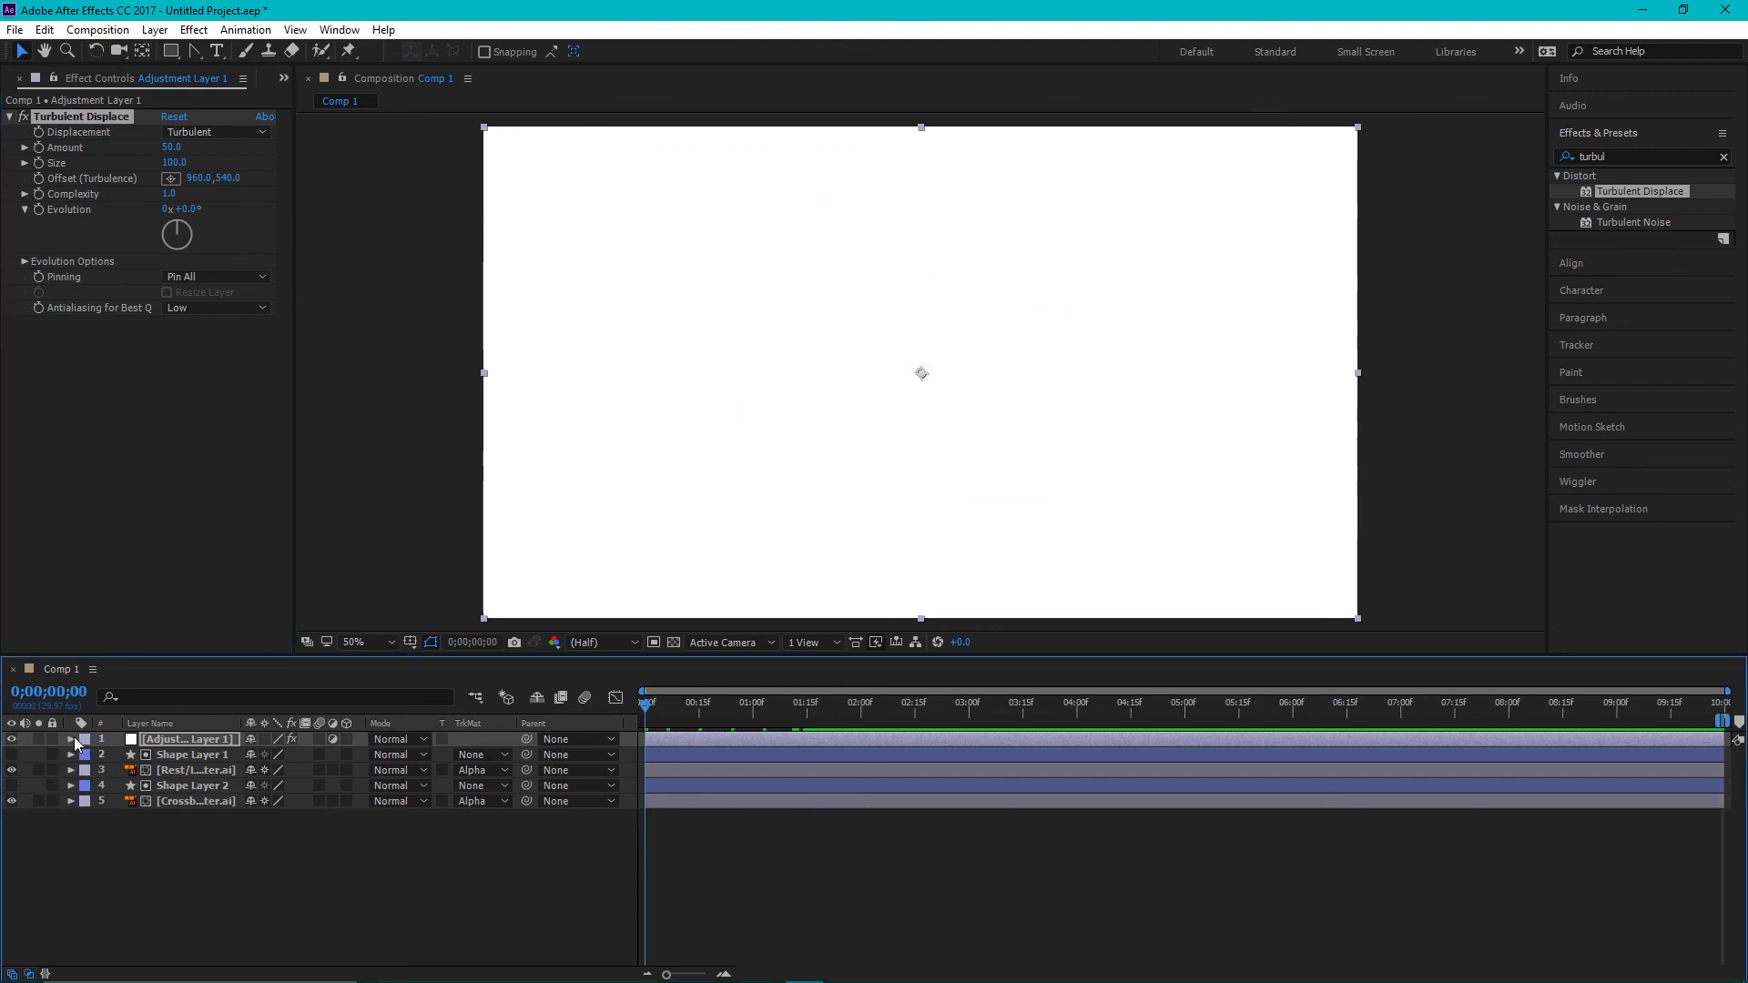
drag(649, 712, 806, 713)
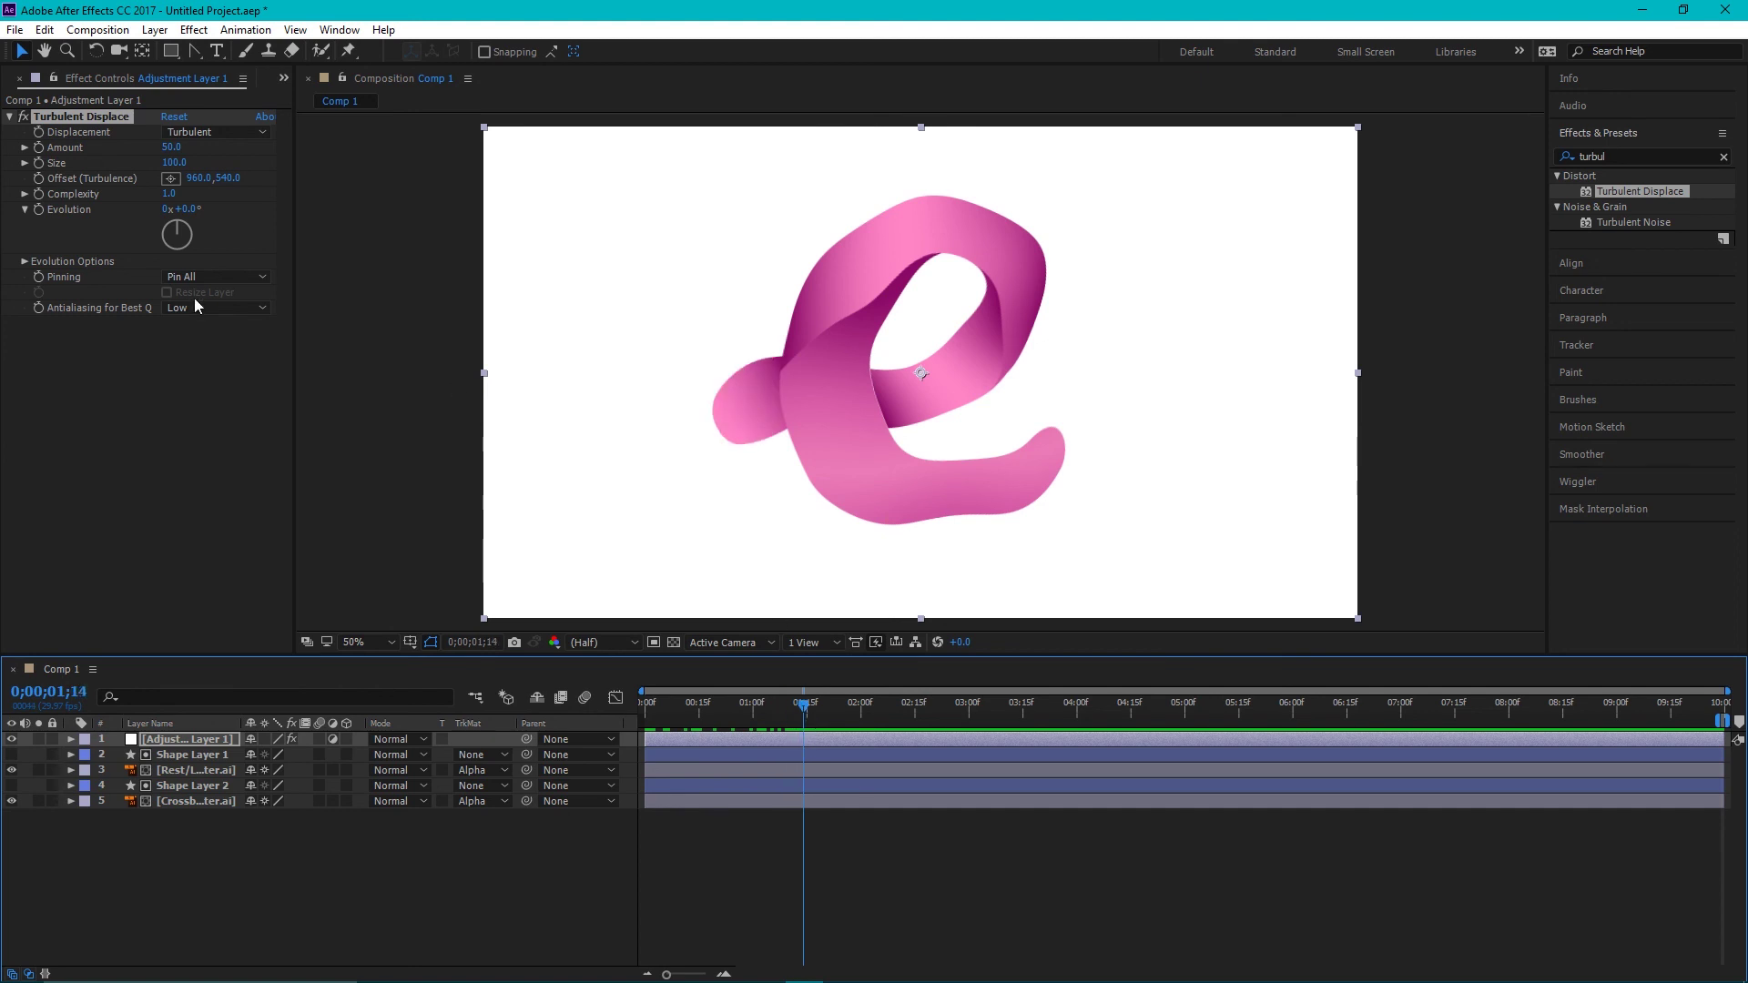
drag(179, 155, 131, 151)
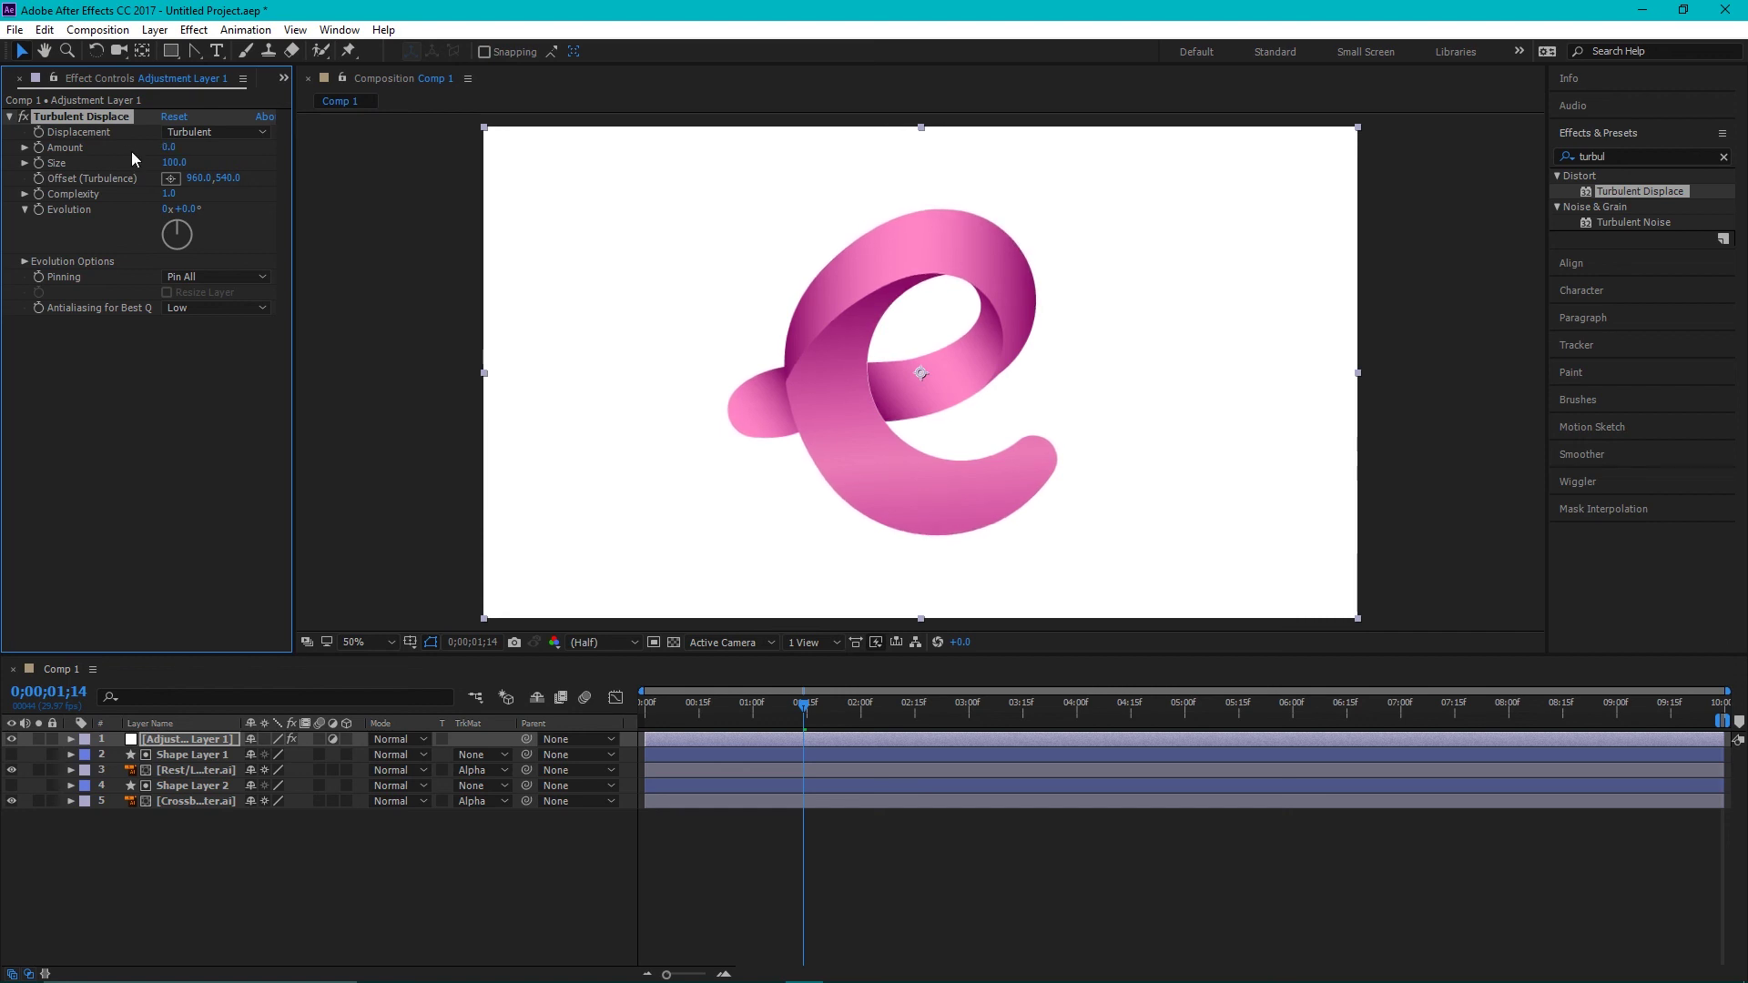
click(30, 152)
click(38, 148)
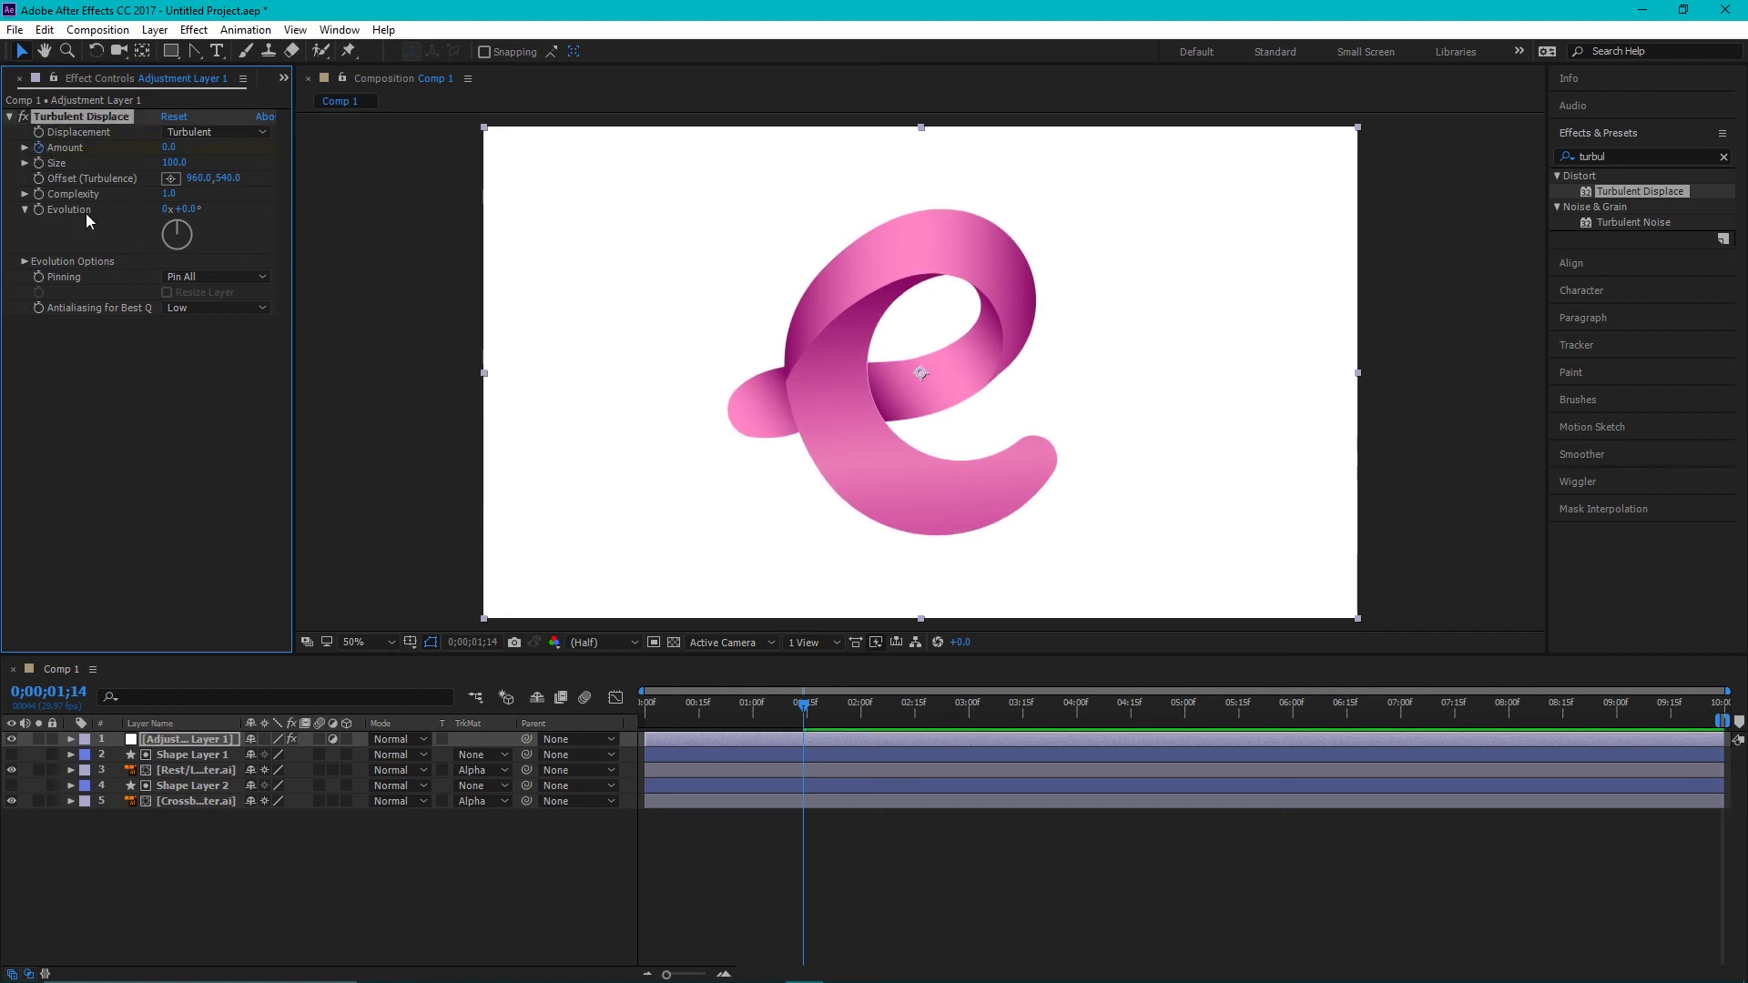
Try a Turbulent Displace Amount of 5 at 0;00;00;00 and check the opening frames
drag(805, 708, 532, 712)
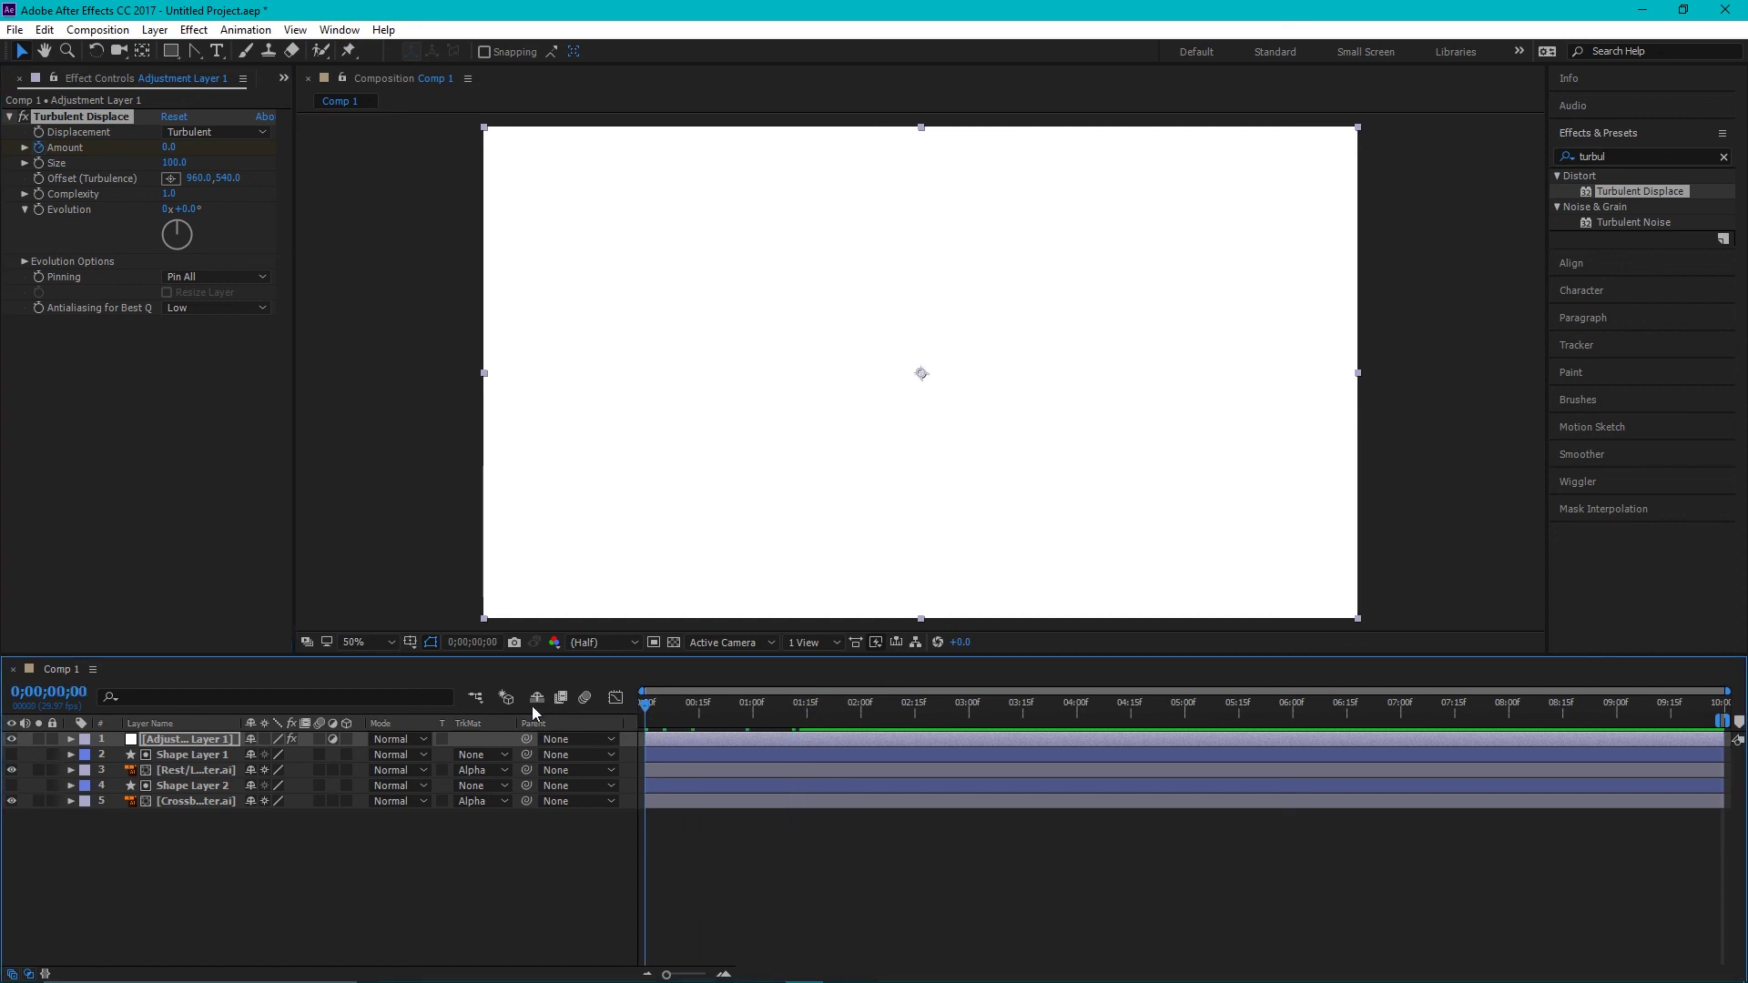
drag(173, 151, 180, 147)
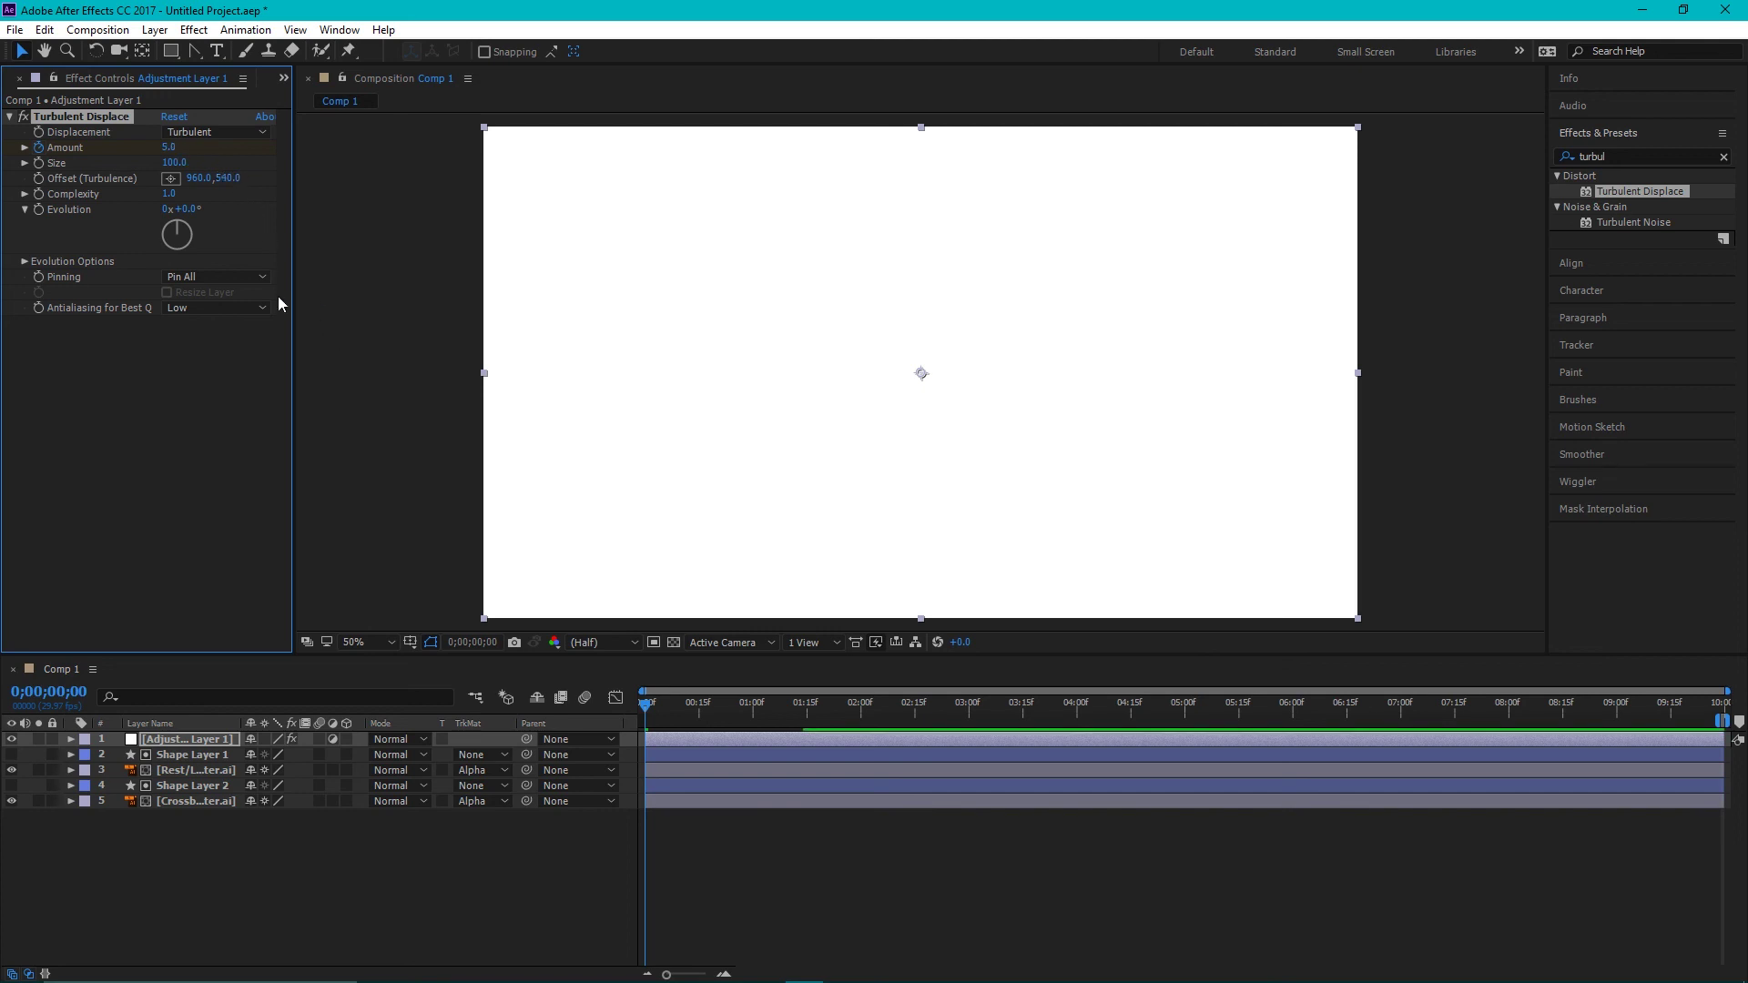
drag(645, 713, 674, 713)
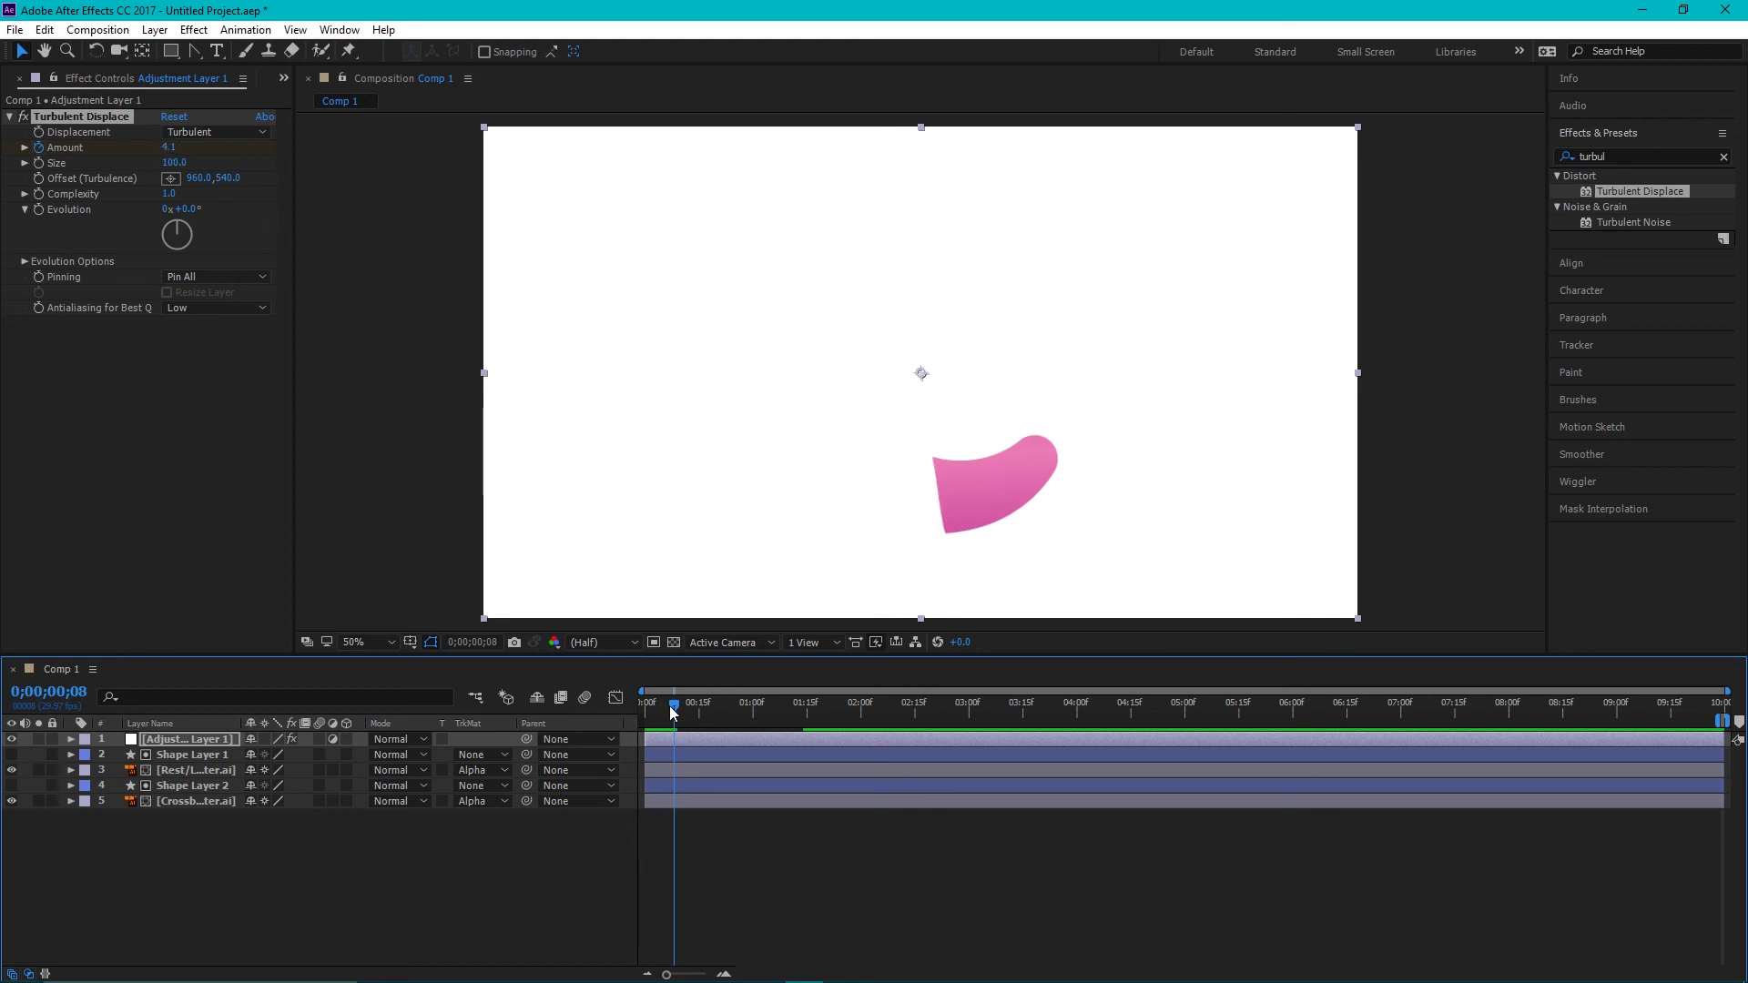
Set the Turbulent Displace Amount to 10 at 0;00;00;00 and preview the animation from the start
drag(672, 713, 624, 711)
drag(169, 149, 174, 162)
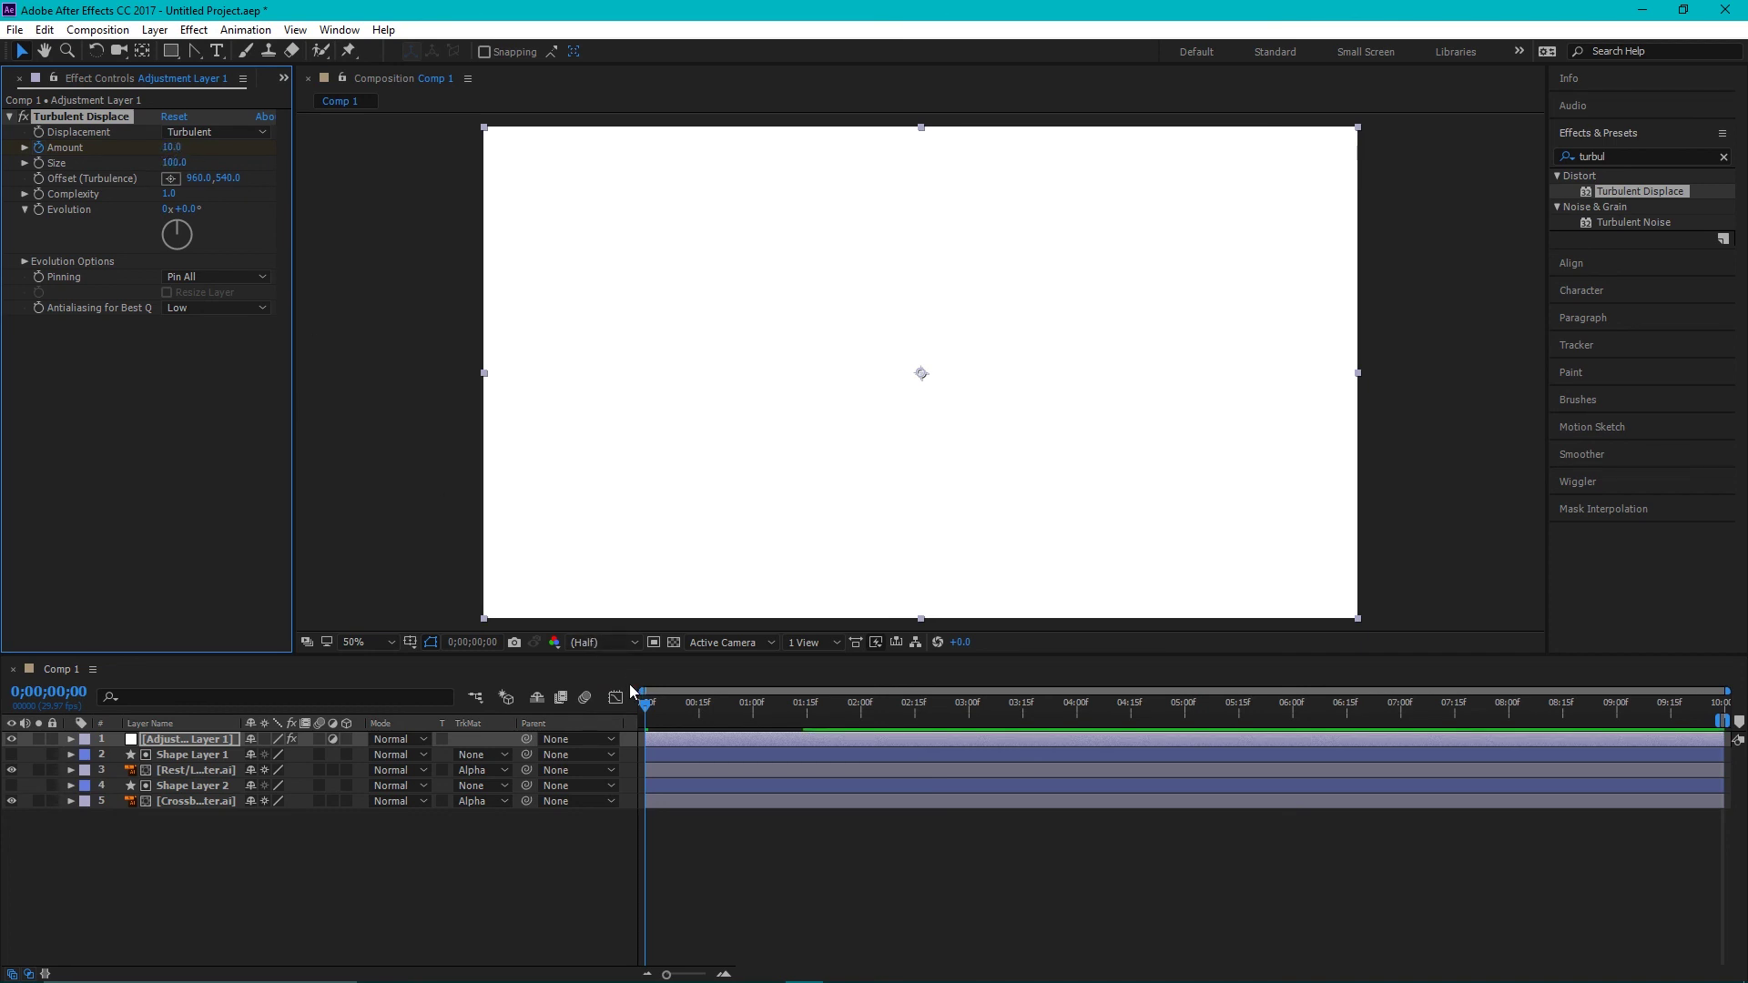
mouse_move(649, 710)
mouse_down()
mouse_move(815, 692)
mouse_move(644, 704)
mouse_move(678, 703)
mouse_up()
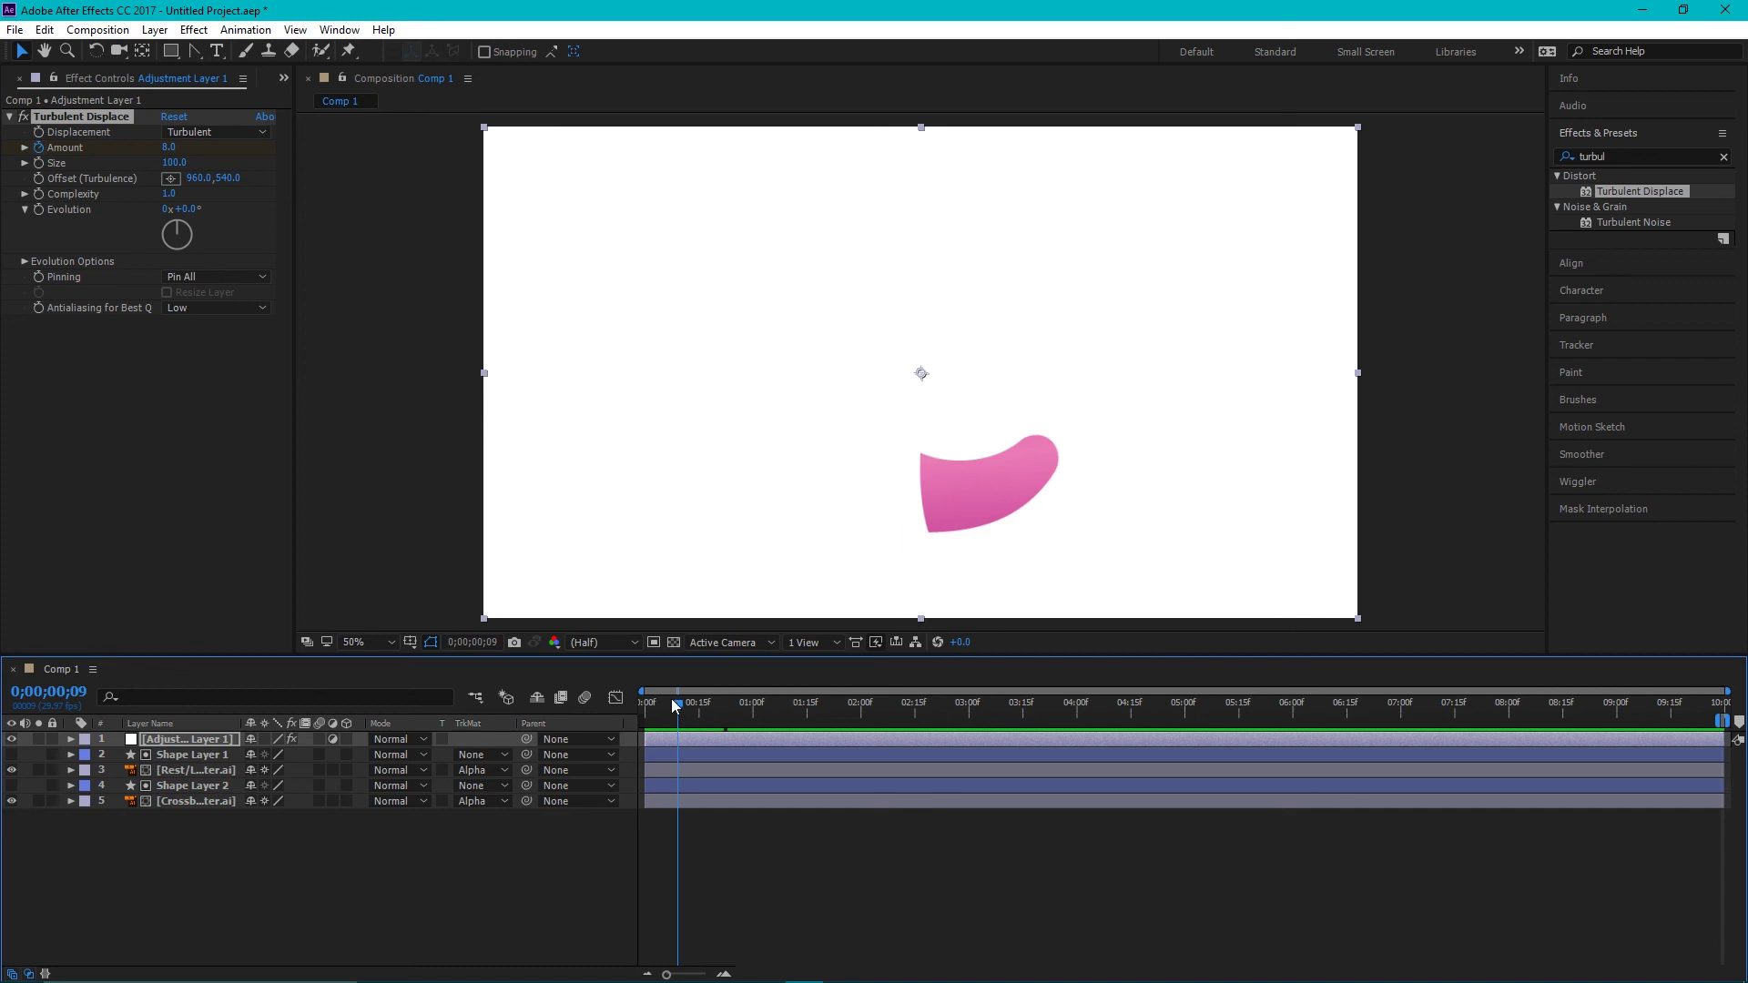
drag(676, 705, 625, 721)
key(space)
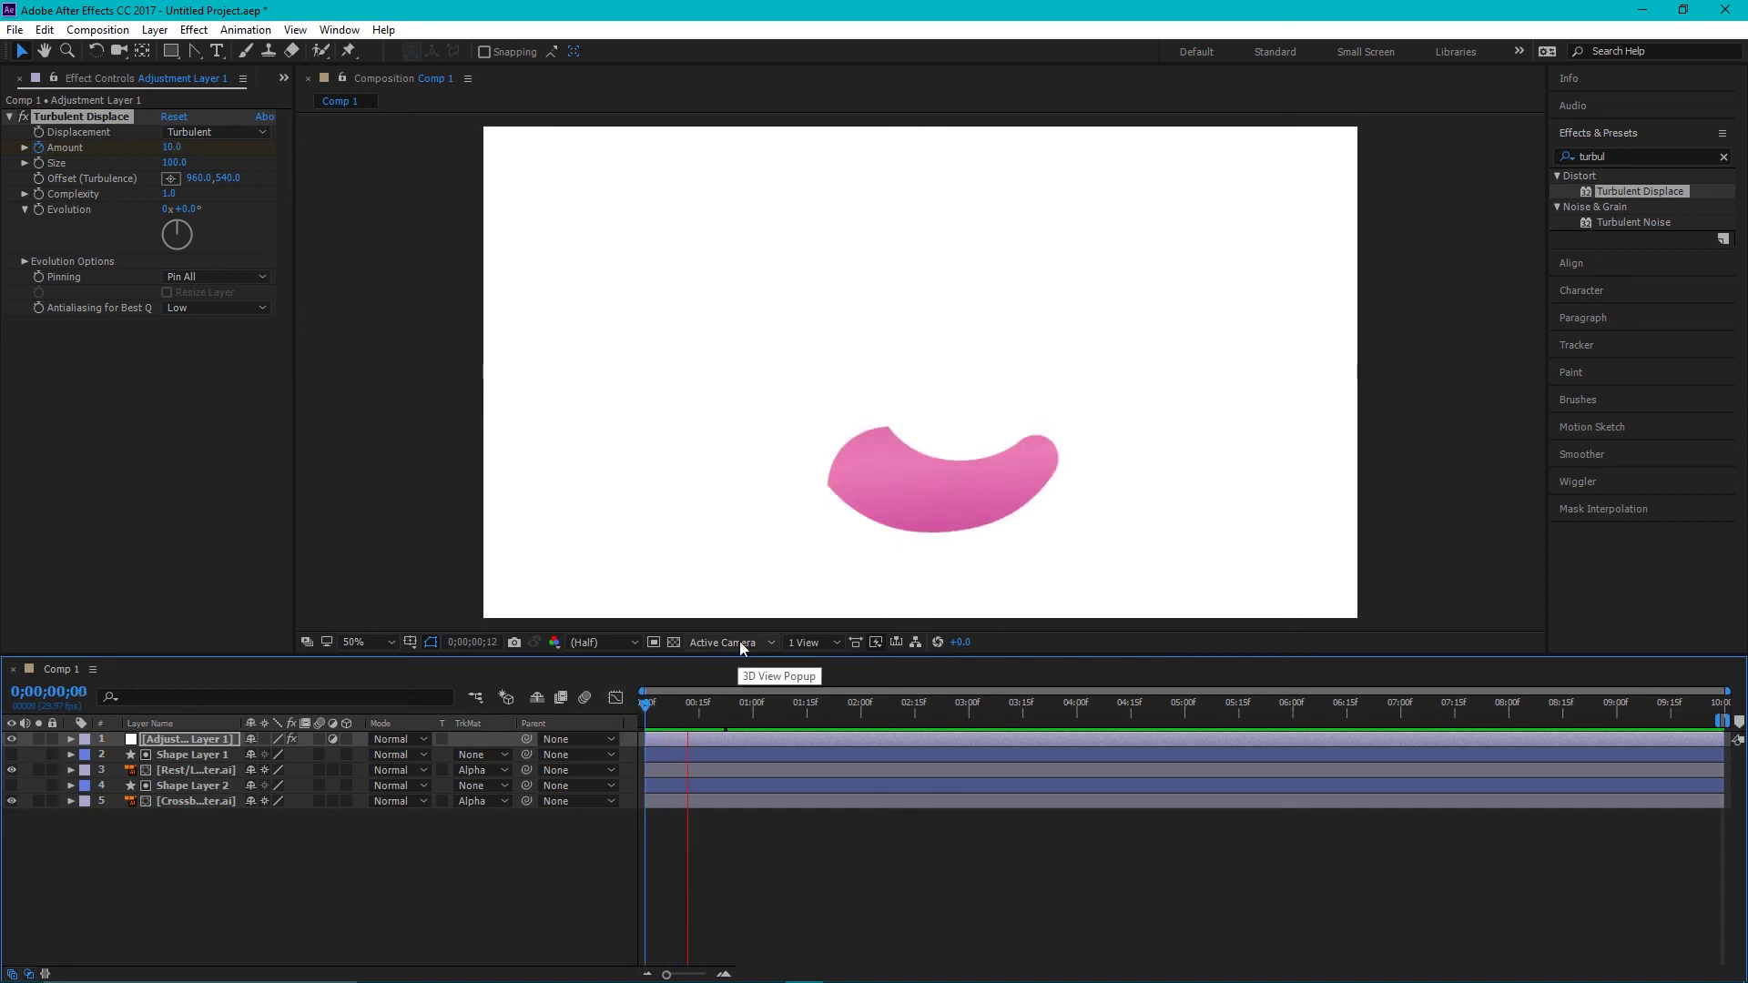